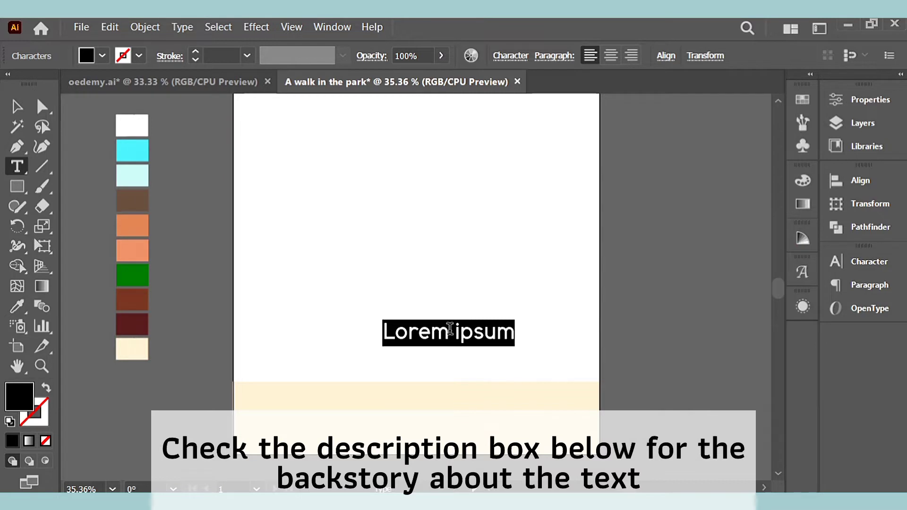
Replace the placeholder text with "A walk in the park" and place it centrally on the cream band.
type("A WA")
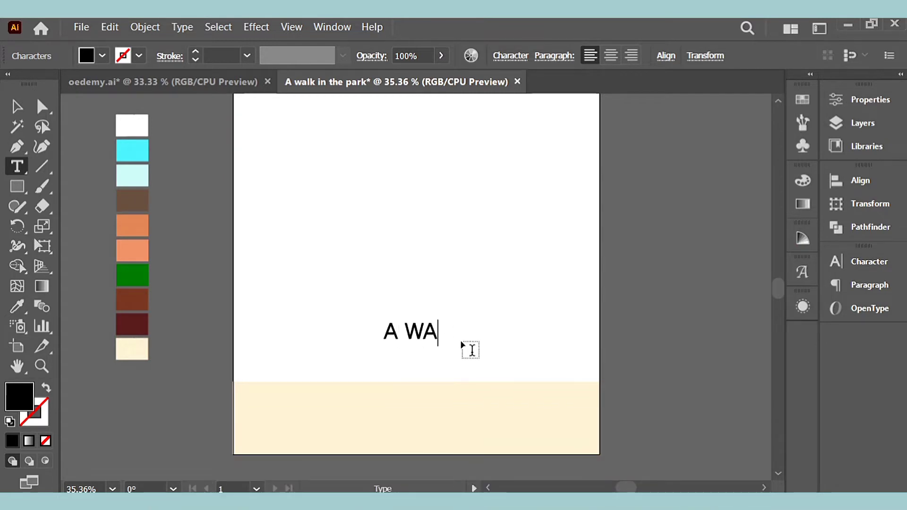
key("BackSpace")
key("BackSpace")
type("walk")
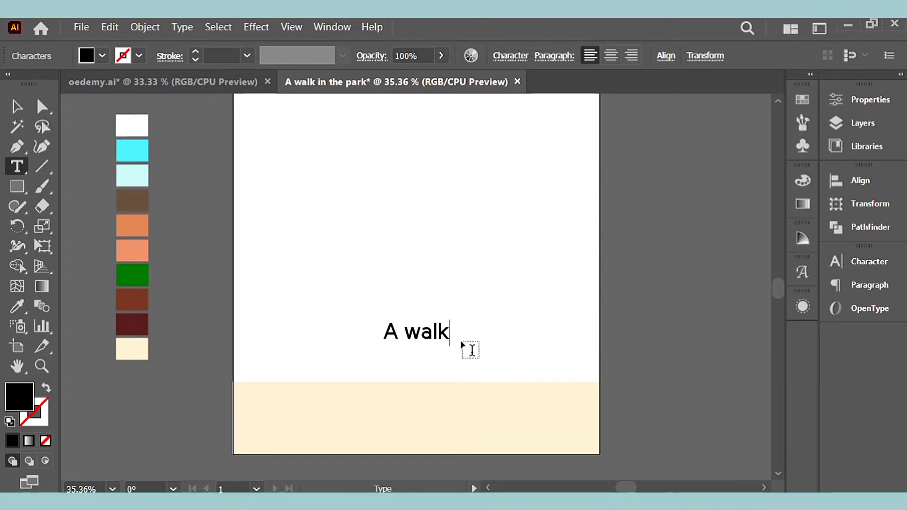
type(" in the park")
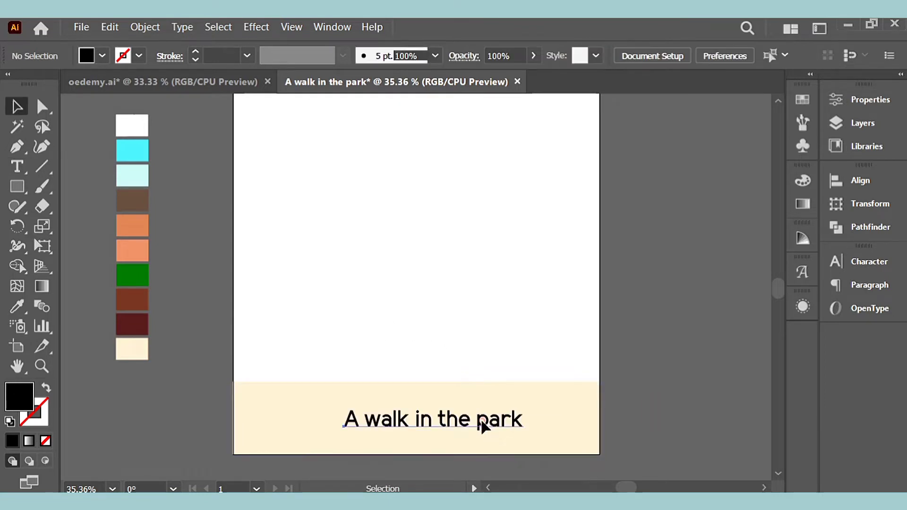
left_click(481, 419)
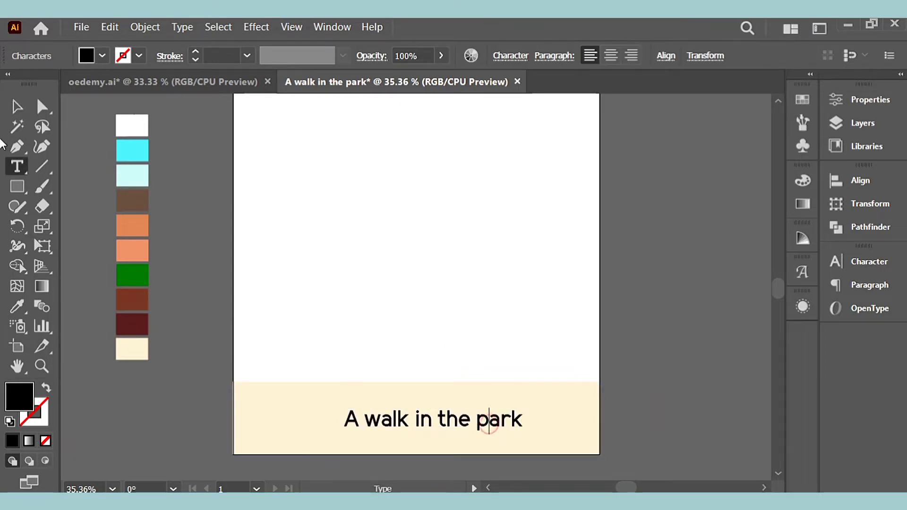
left_click(16, 107)
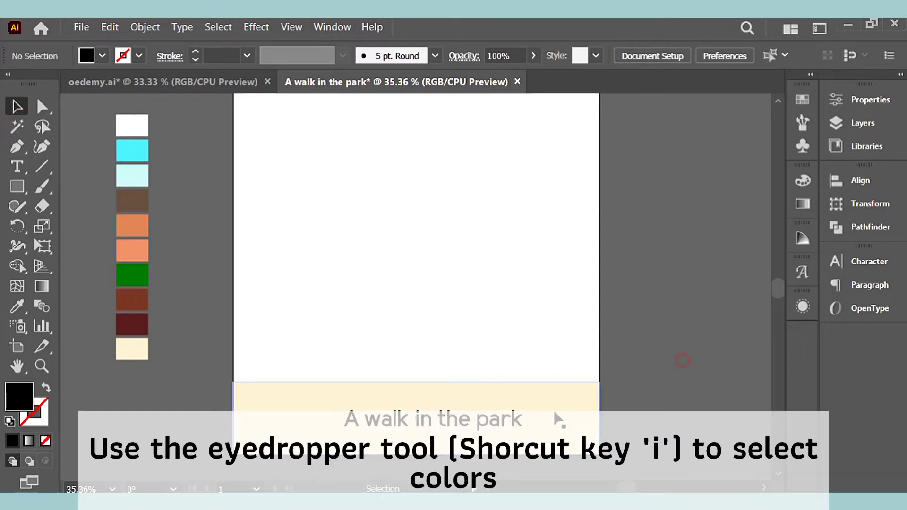
Draw a bright cyan sky rectangle covering the artboard area above the cream band.
left_click_drag(232, 104, 600, 392)
key("v")
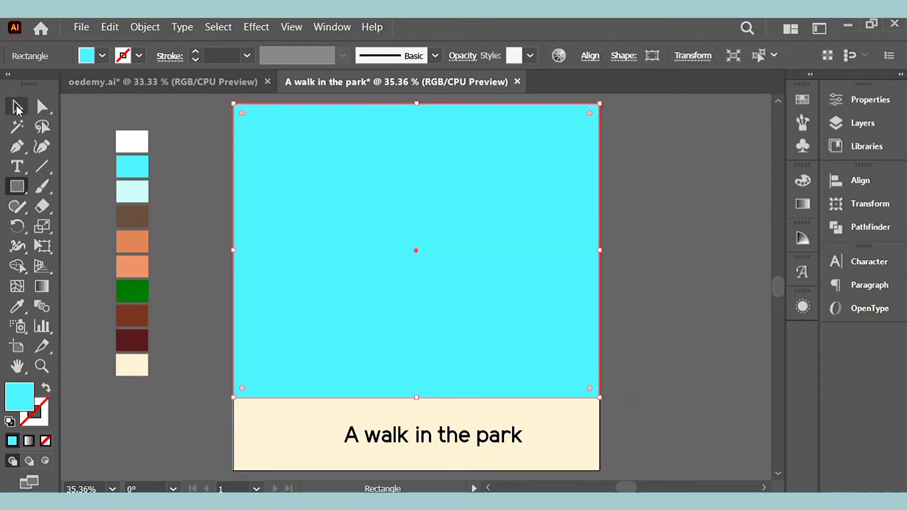
left_click(285, 405)
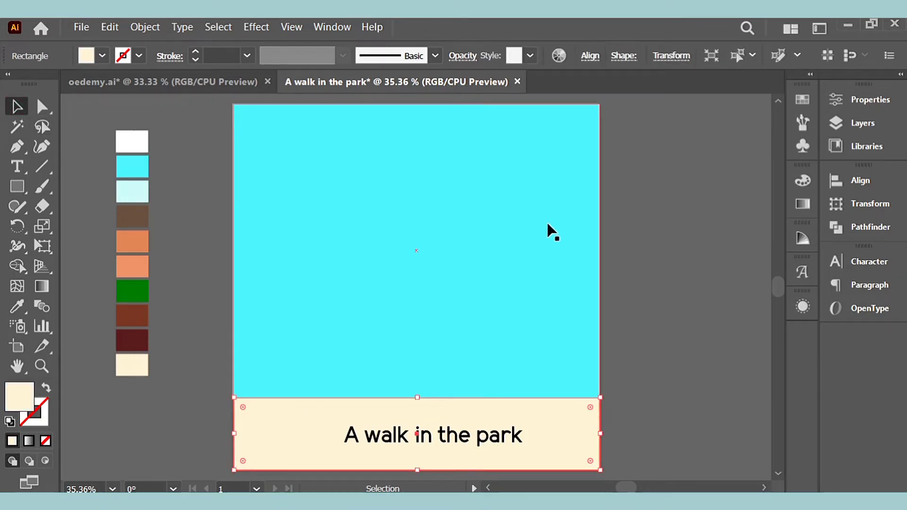
left_click(696, 241)
Apply a linear gradient to the sky rectangle and sample the bright cyan swatch for its starting color stop.
left_click(539, 254)
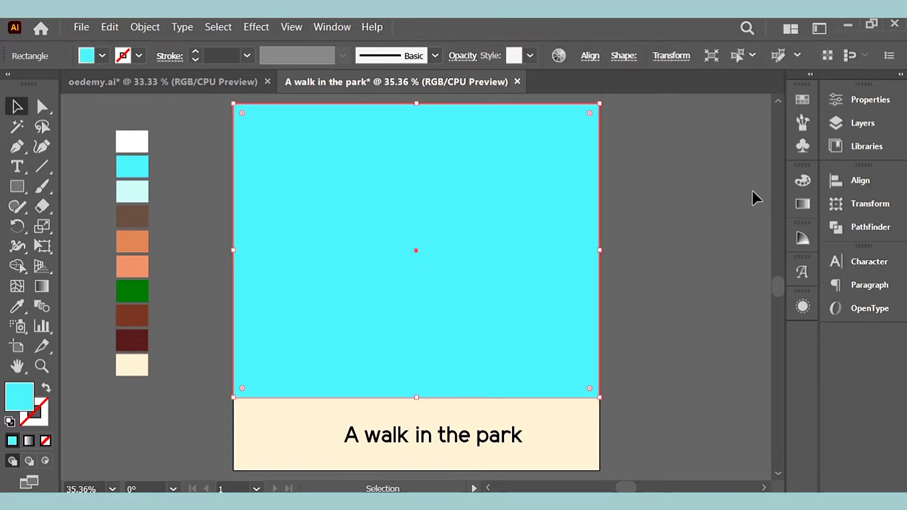
left_click(806, 205)
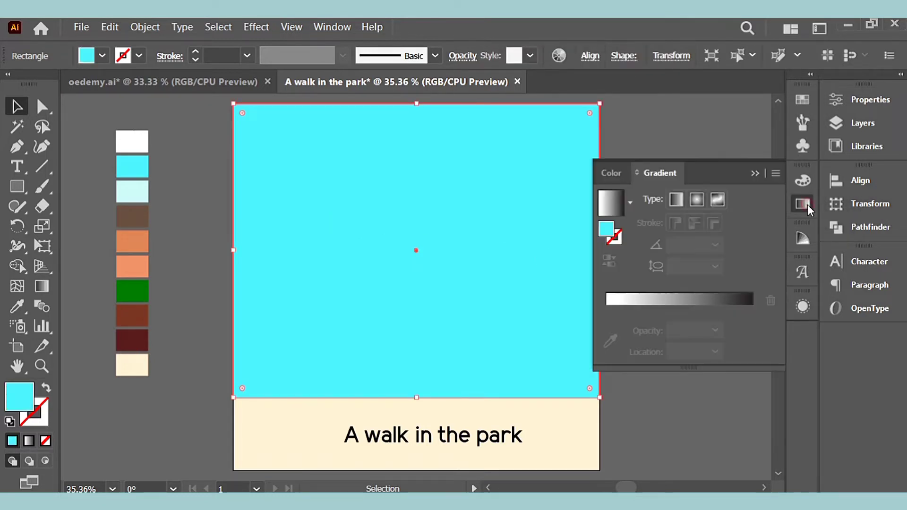
left_click(613, 202)
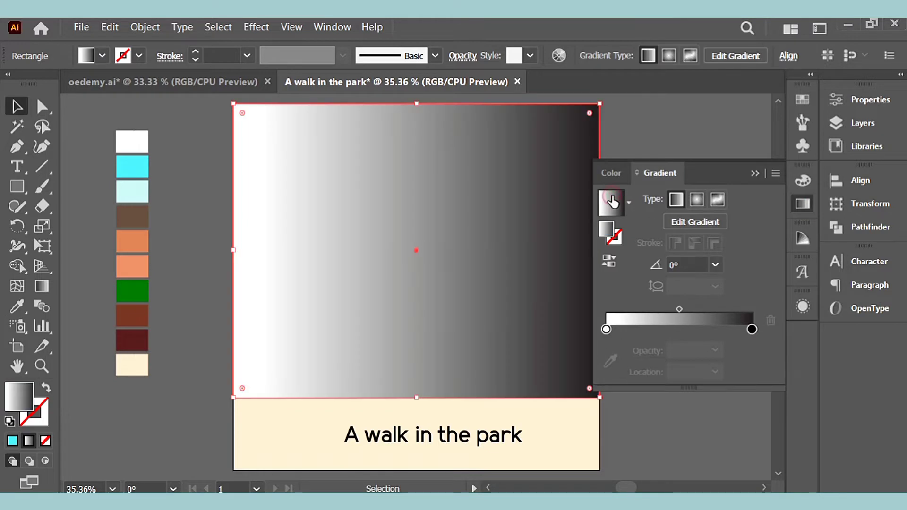
double_click(607, 330)
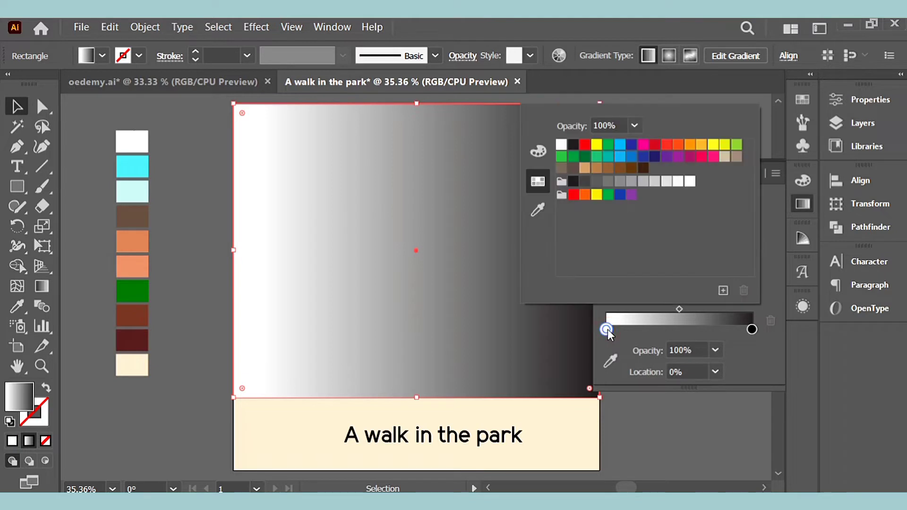
left_click(537, 210)
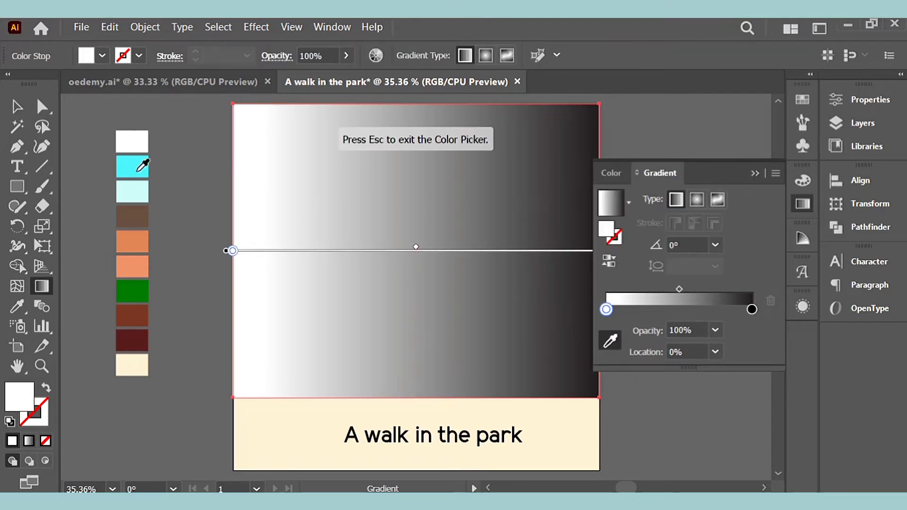
left_click(142, 165)
Set the gradient's black end stop to the pale cyan swatch color.
left_click_drag(751, 309, 753, 310)
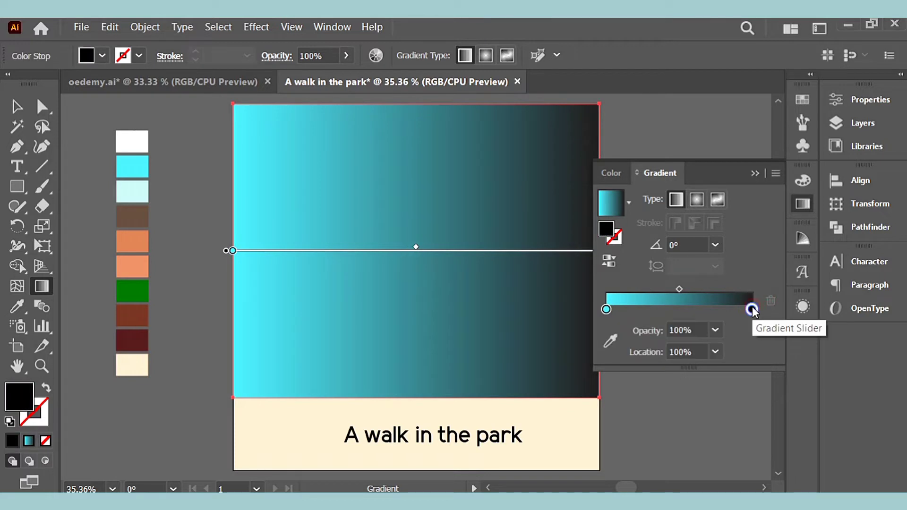
double_click(751, 310)
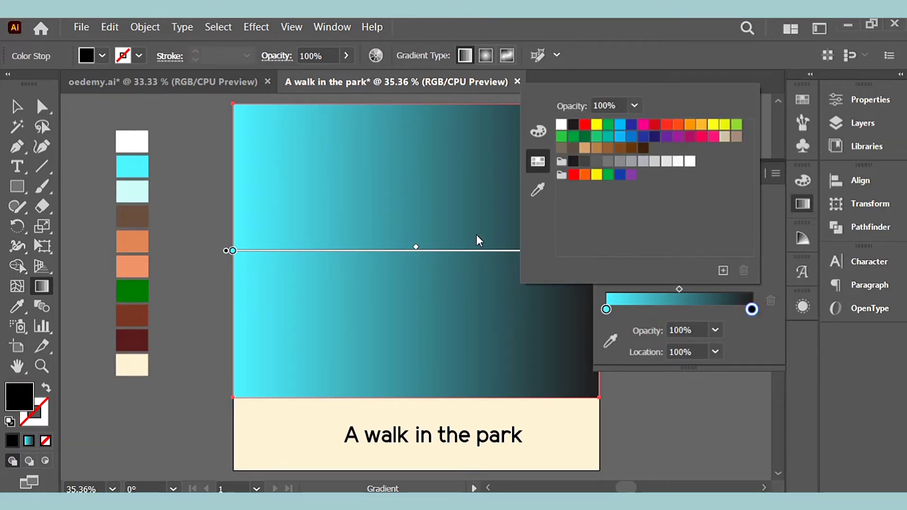
left_click(542, 188)
left_click(127, 192)
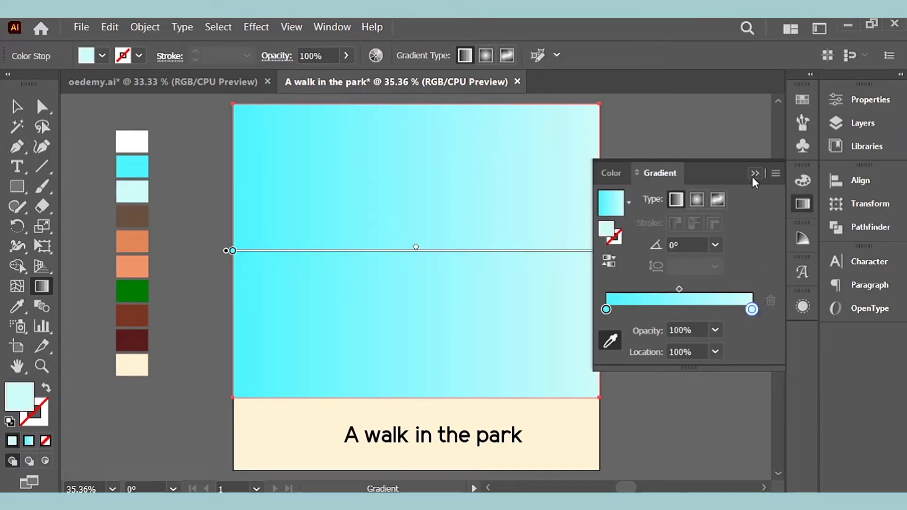
Set the sky gradient's angle to -90°.
left_click(715, 245)
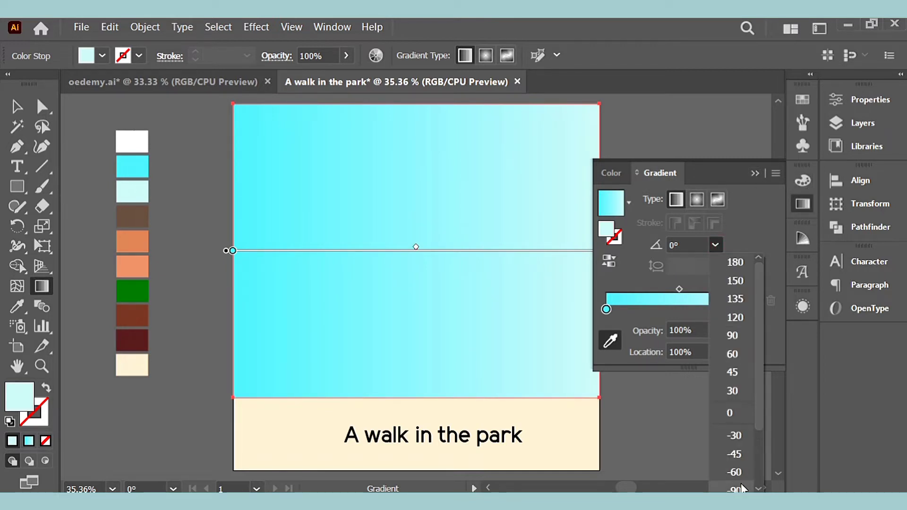
left_click_drag(758, 316, 746, 410)
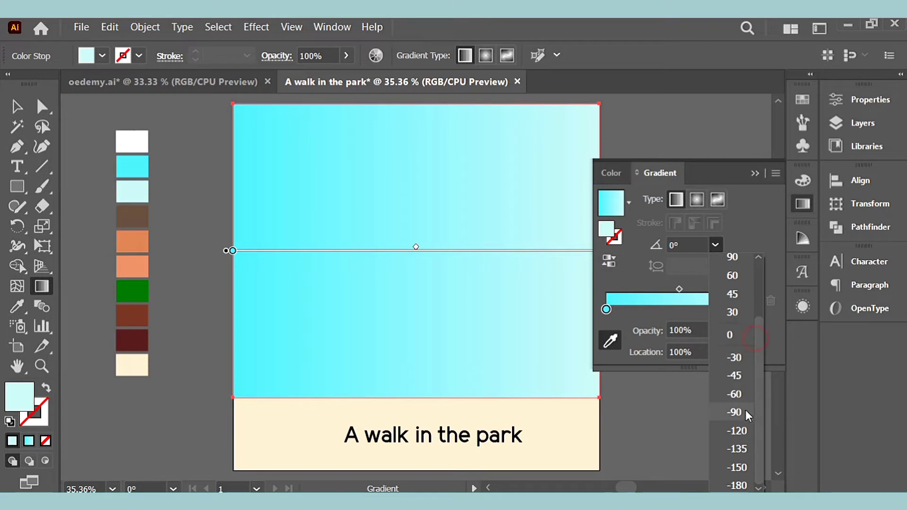
left_click(745, 410)
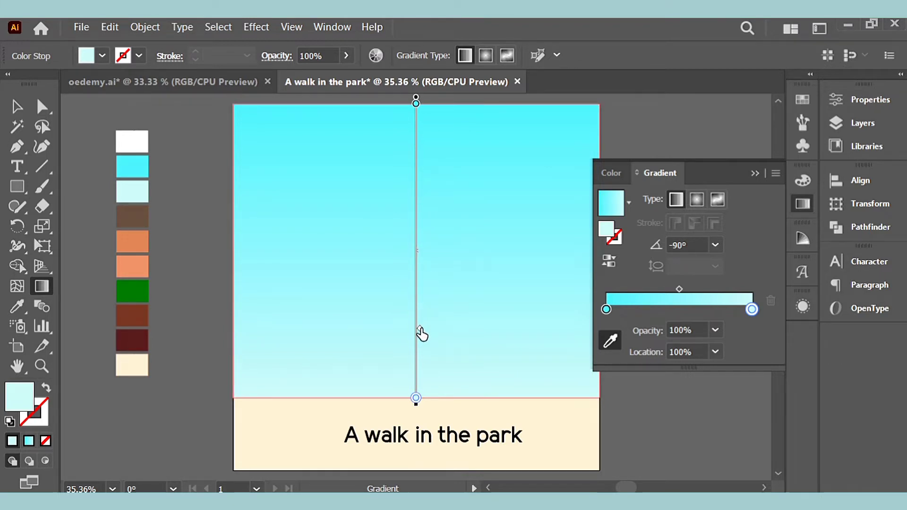
Shift the gradient midpoint upward on the sky and move the pale cyan stop to a location of about 88%.
mouse_move(417, 250)
left_mouse_down()
mouse_move(410, 228)
mouse_move(418, 223)
left_mouse_up()
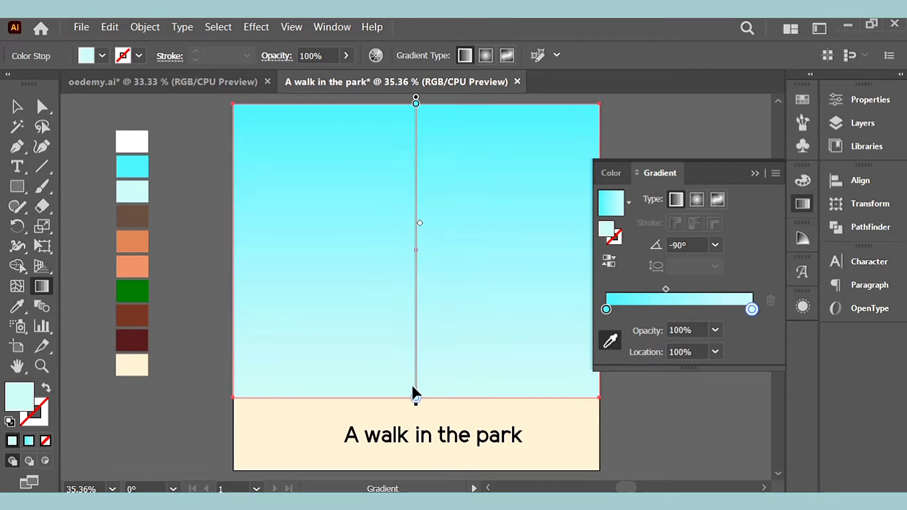
mouse_move(416, 400)
left_mouse_down()
mouse_move(417, 243)
mouse_move(417, 398)
mouse_move(416, 280)
mouse_move(416, 364)
left_mouse_up()
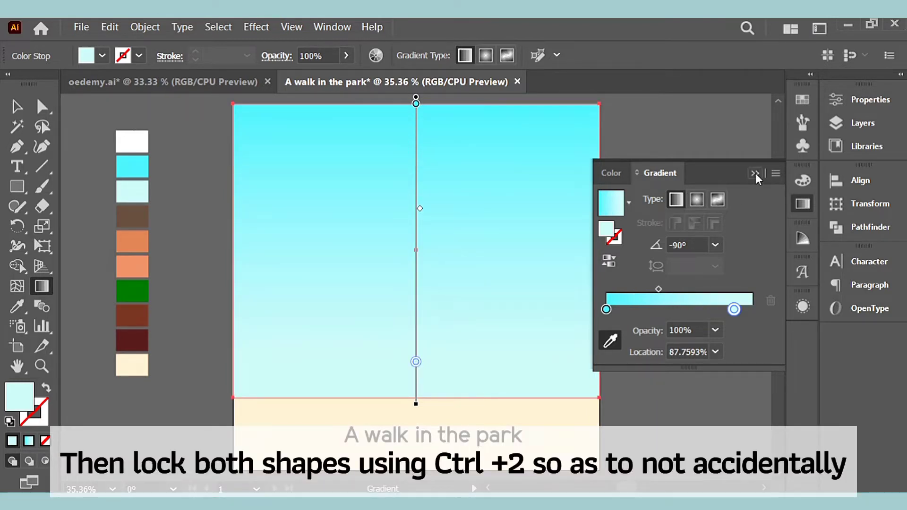
left_click(754, 175)
Lock the gradient sky rectangle in place.
left_click(17, 108)
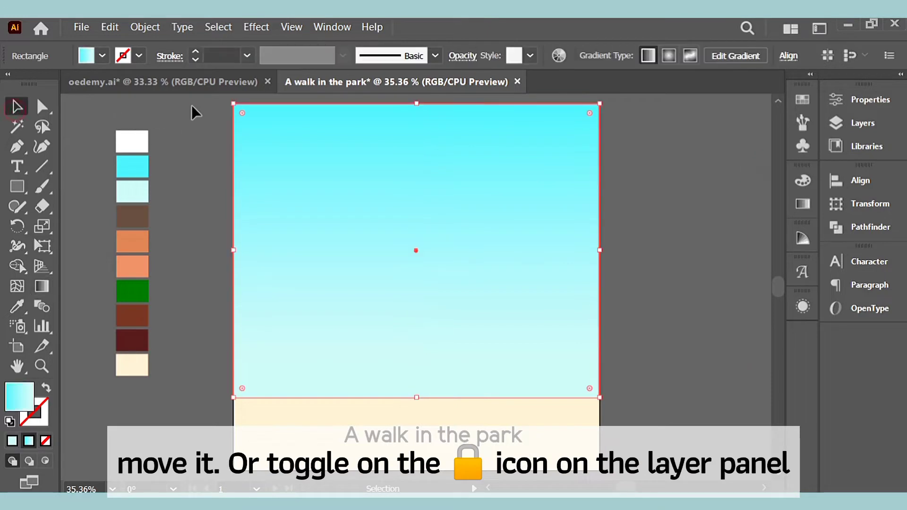
key("ctrl+2")
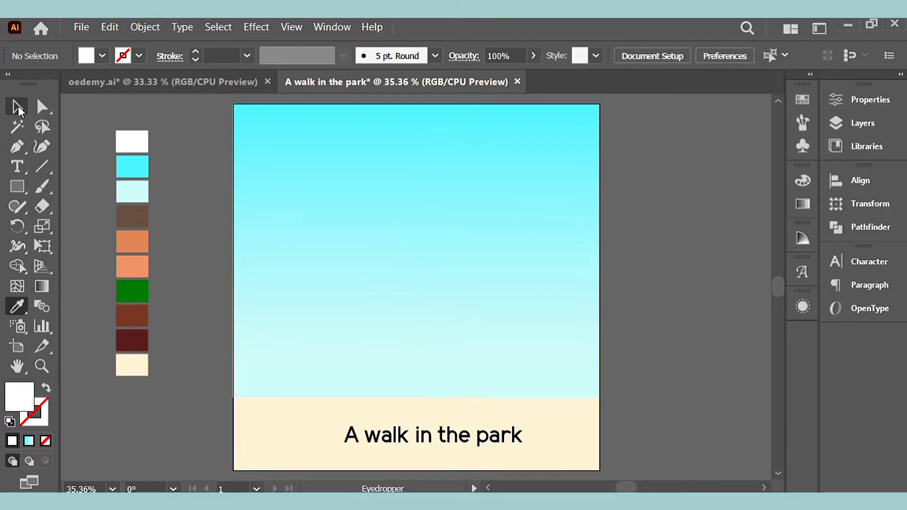
Draw a small white circle in the upper right part of the sky with the Ellipse tool.
left_click(17, 108)
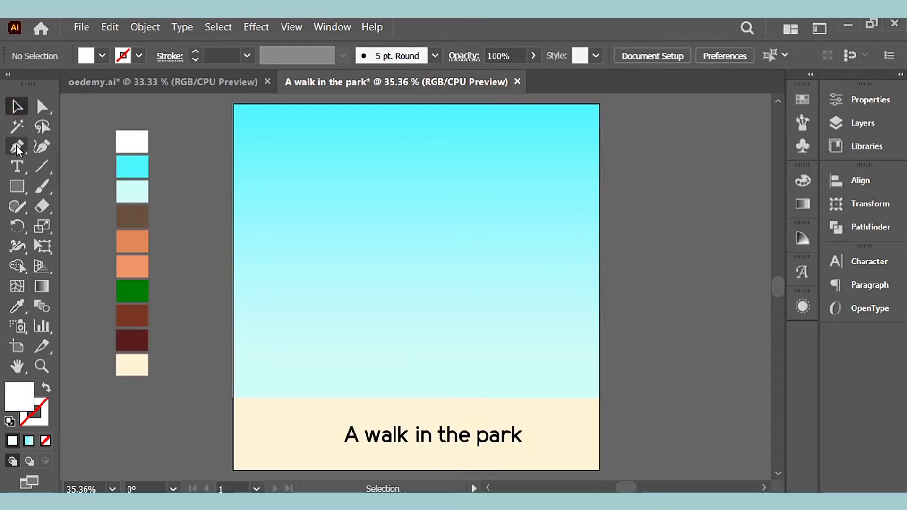
left_click(19, 185)
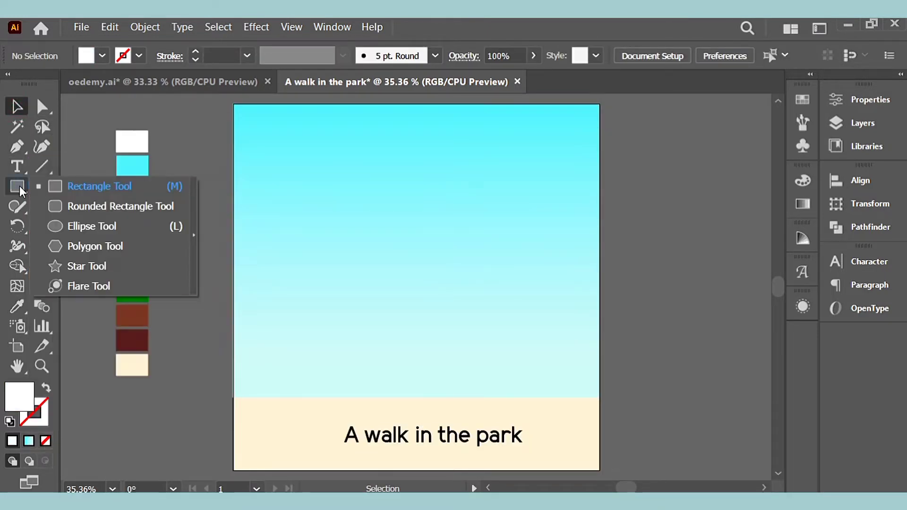
left_click(73, 227)
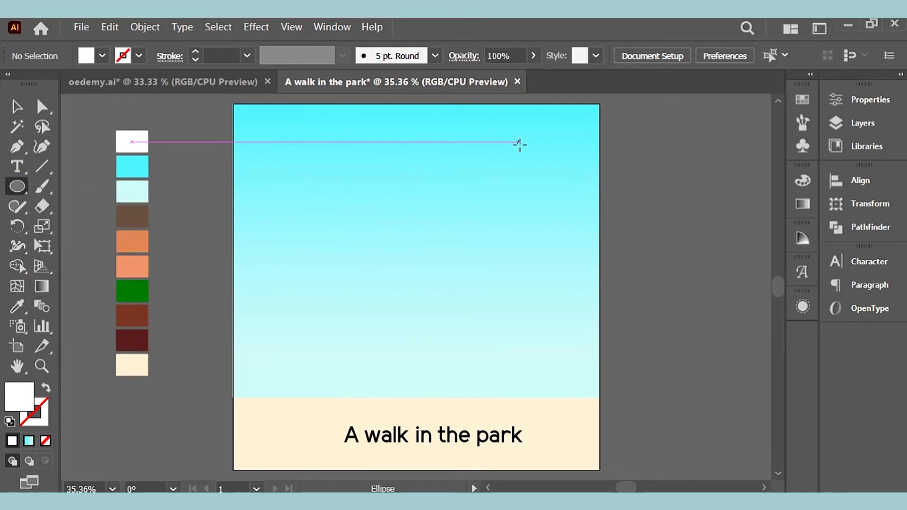
left_click_drag(520, 148, 552, 185)
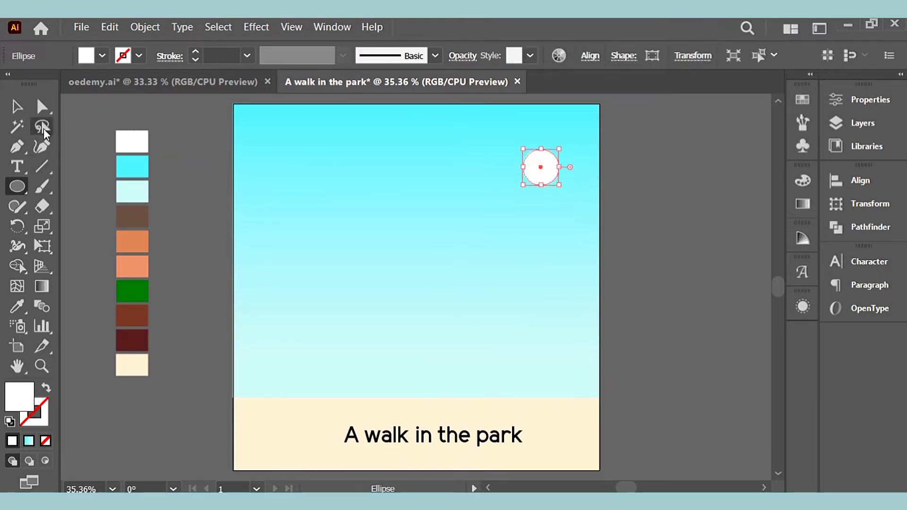
left_click(17, 106)
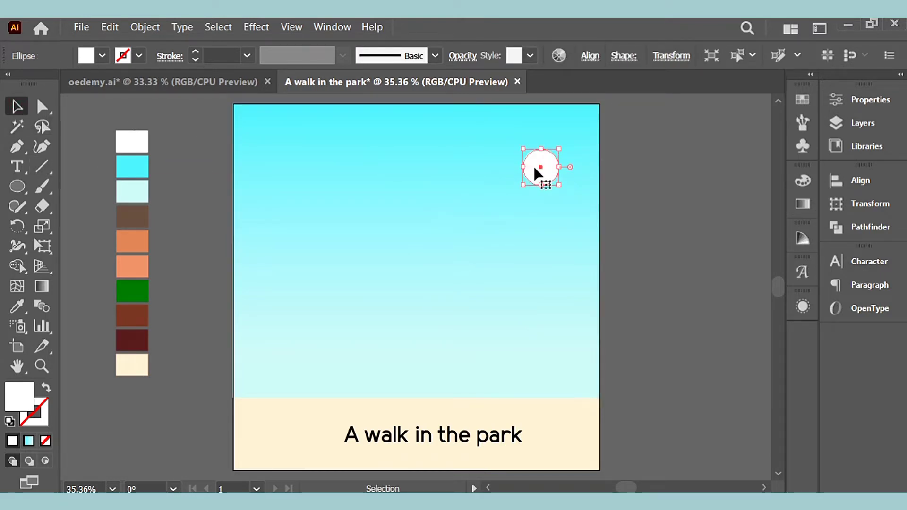
Duplicate the circle twice to its left, slightly enlarging and raising the middle one, so the three overlap as a cloud.
left_click_drag(533, 165, 509, 166)
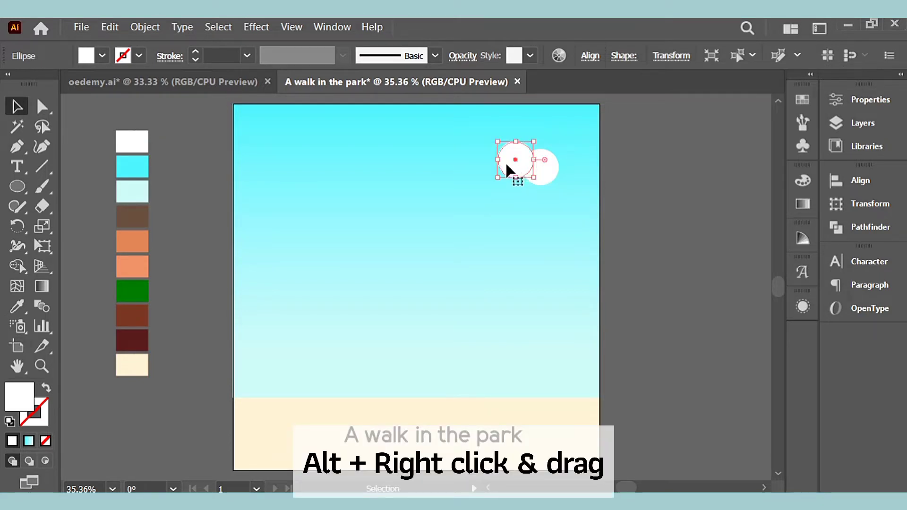
left_click_drag(498, 178, 494, 180)
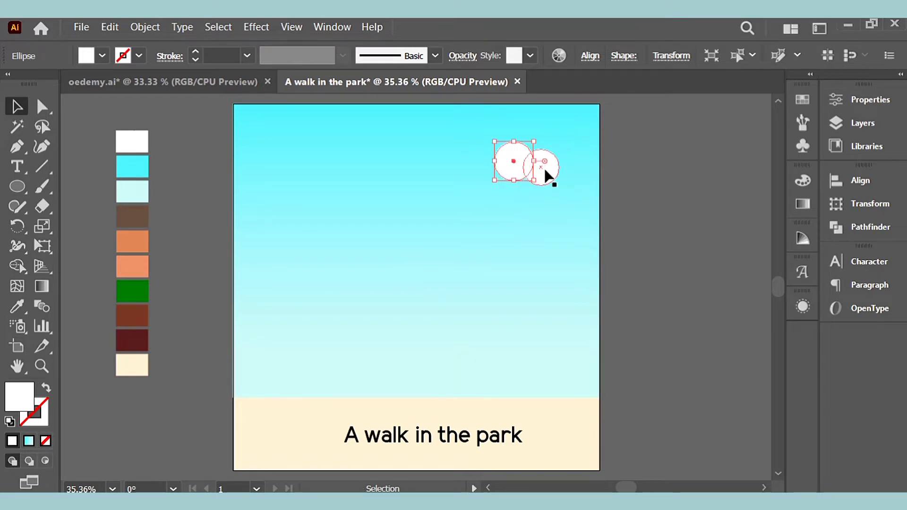
left_click_drag(543, 166, 486, 170)
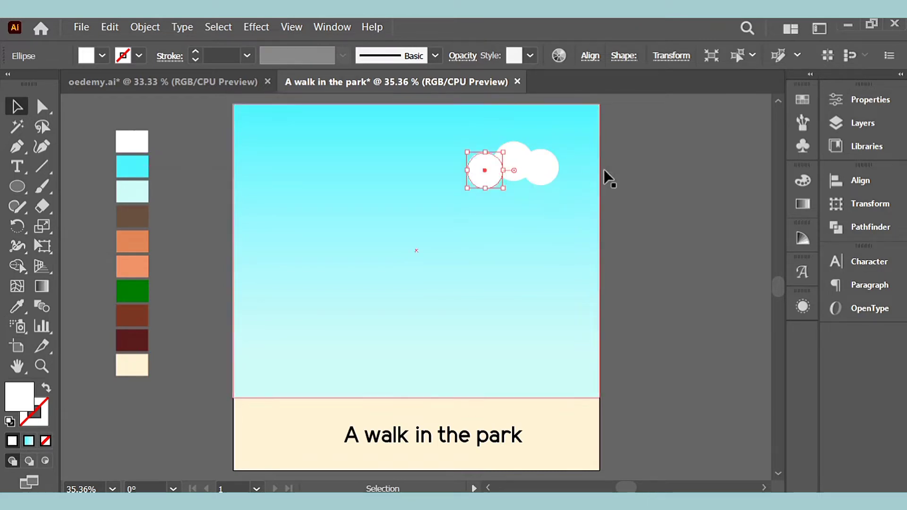
left_click(623, 172)
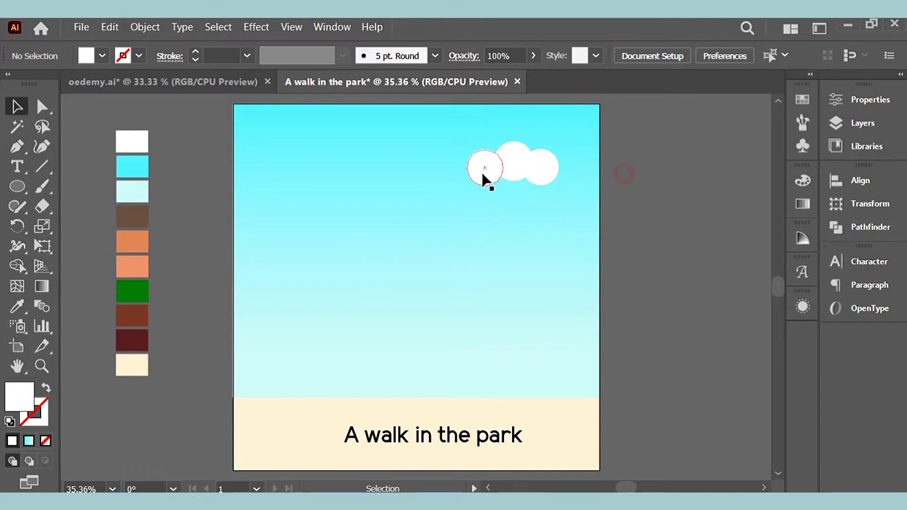
left_click_drag(481, 176, 479, 185)
Unite the three overlapping circles into a single cloud shape with Pathfinder and deselect it.
left_click(678, 169)
left_click(864, 227)
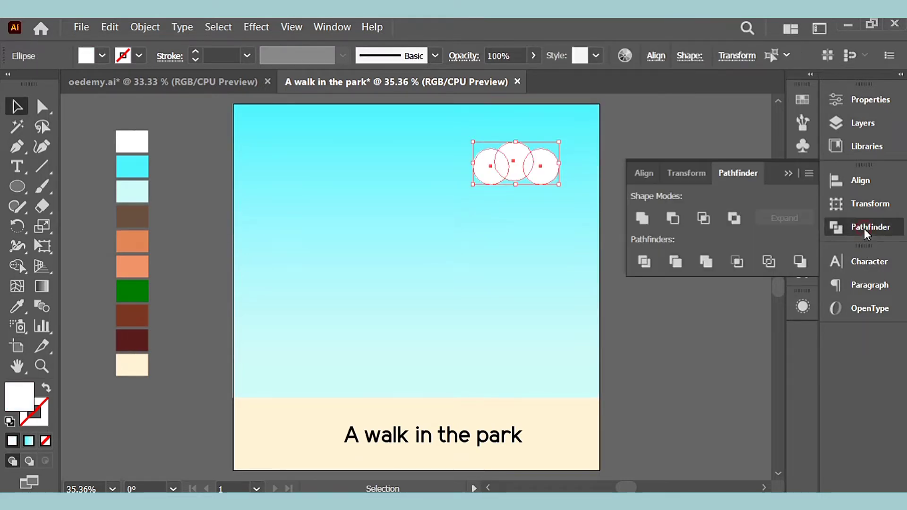
left_click(648, 223)
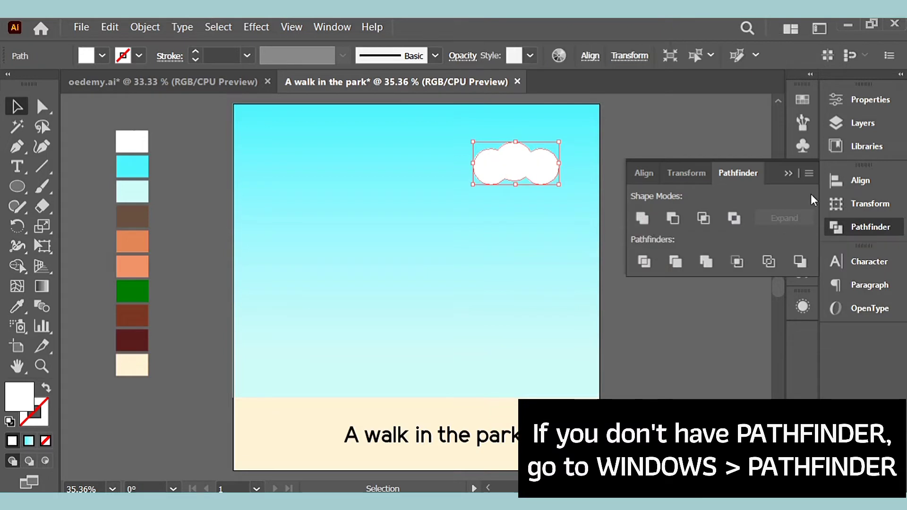
left_click(786, 175)
left_click(702, 178)
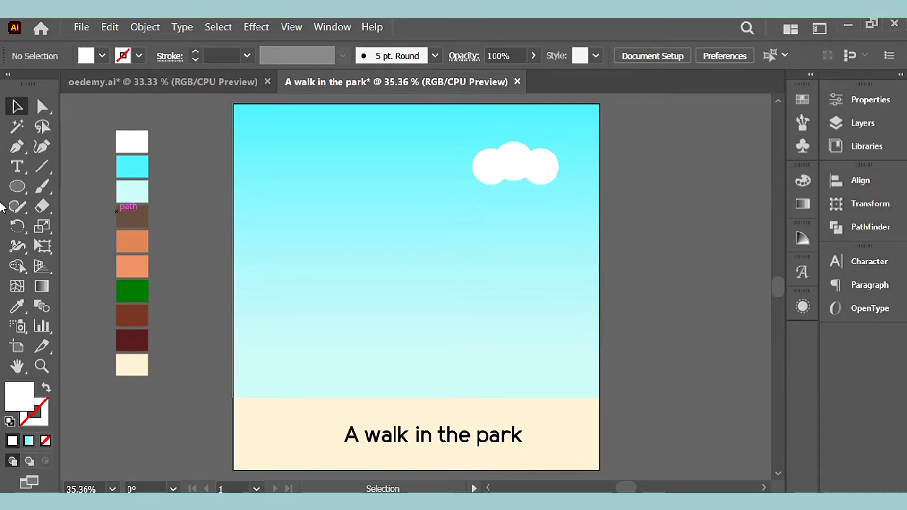
Draw a white rectangle covering the upper part of the cloud, with its lower edge across the cloud's middle.
left_click_drag(17, 186, 71, 186)
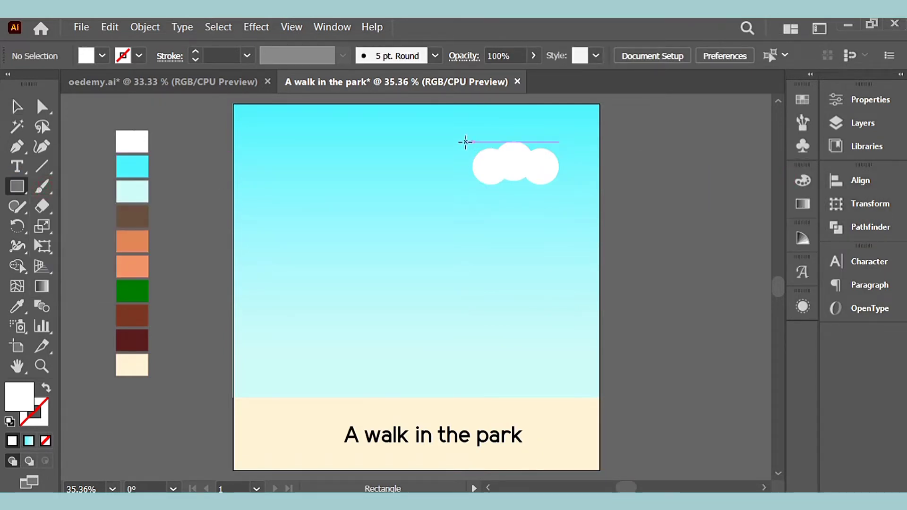
left_click_drag(465, 141, 561, 167)
left_click_drag(514, 142, 514, 138)
Intersect the rectangle with the cloud in Pathfinder, keeping only the flat-bottomed upper part, and deselect it.
key("v")
left_click(538, 178, "shift")
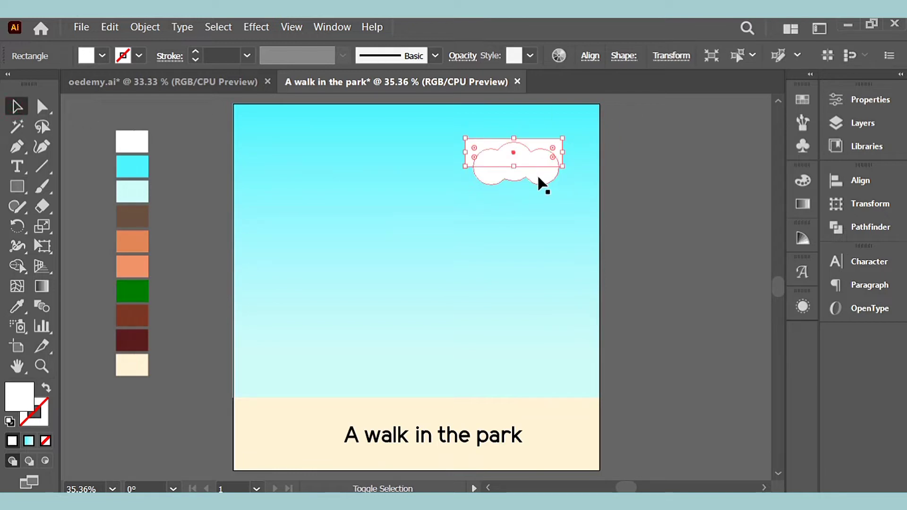
left_click(870, 227)
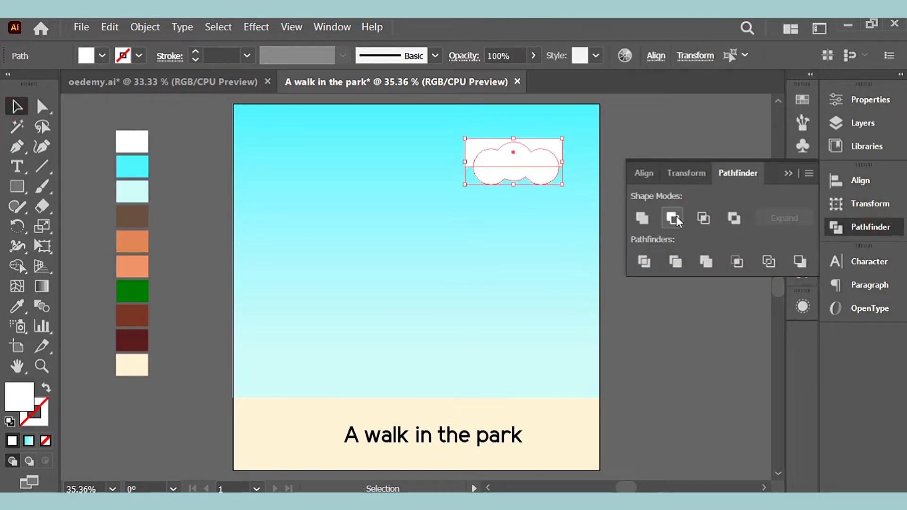
left_click(711, 223)
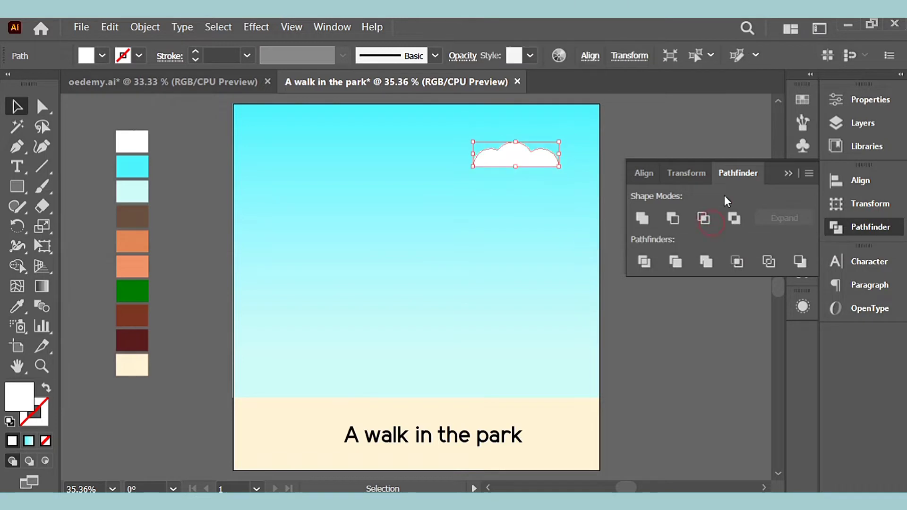
left_click(782, 170)
left_click(705, 163)
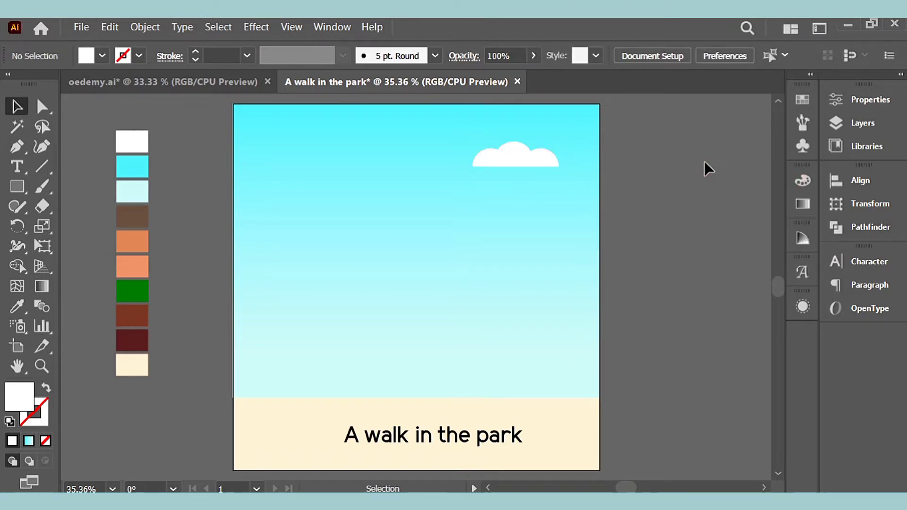
Build a second cloud in the upper left of the sky from three overlapping white circles, with the middle one larger and higher.
left_click(17, 186)
left_click(91, 224)
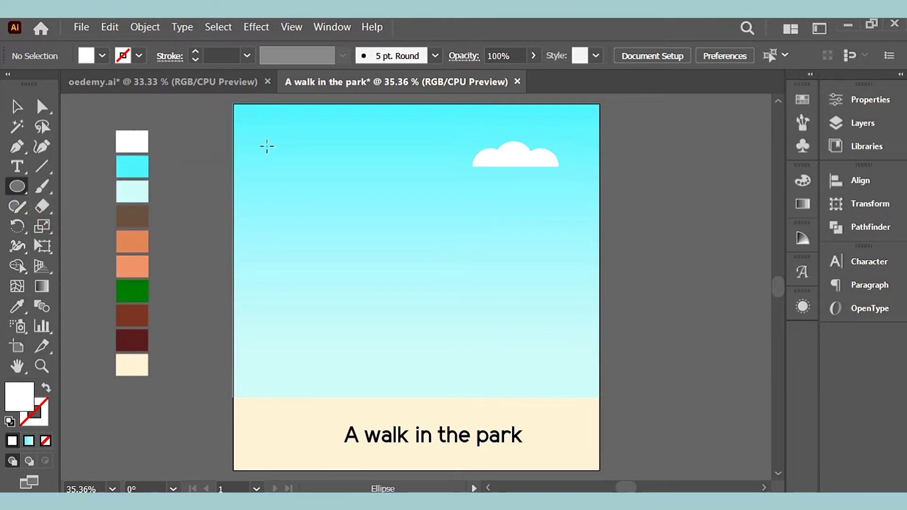
left_click_drag(267, 146, 305, 184)
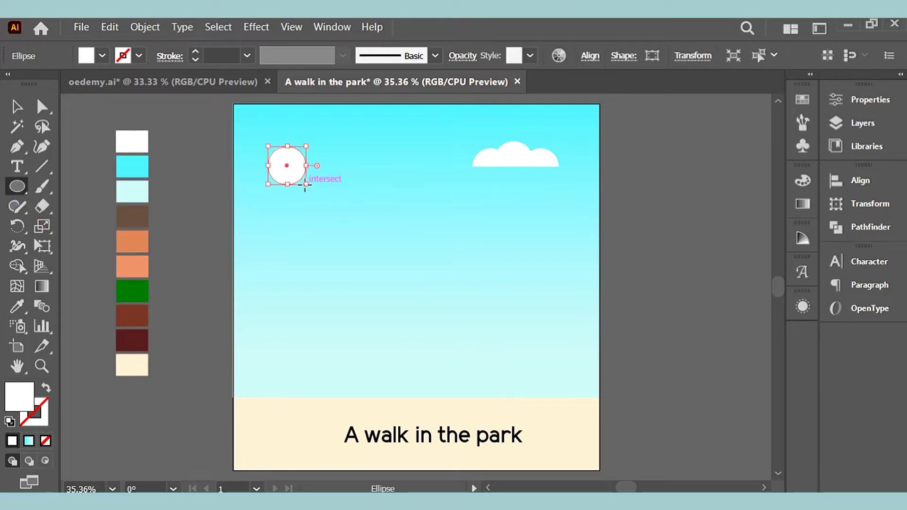
mouse_move(247, 163)
left_mouse_down()
mouse_move(286, 202)
mouse_move(265, 170)
mouse_move(307, 172)
left_mouse_up()
key("v")
left_click(463, 174)
Draw a white rectangle over the lower half of the left cloud's circles and nudge it slightly upward.
right_click(18, 187)
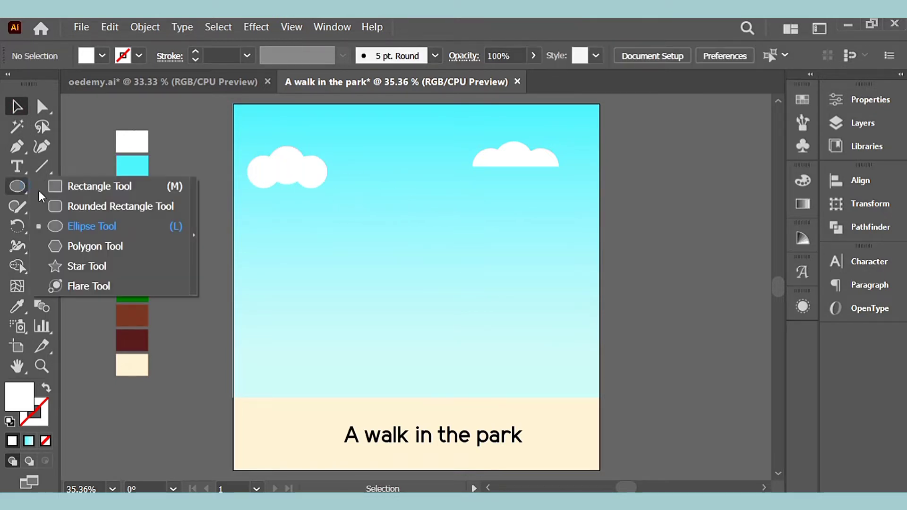
left_click(76, 188)
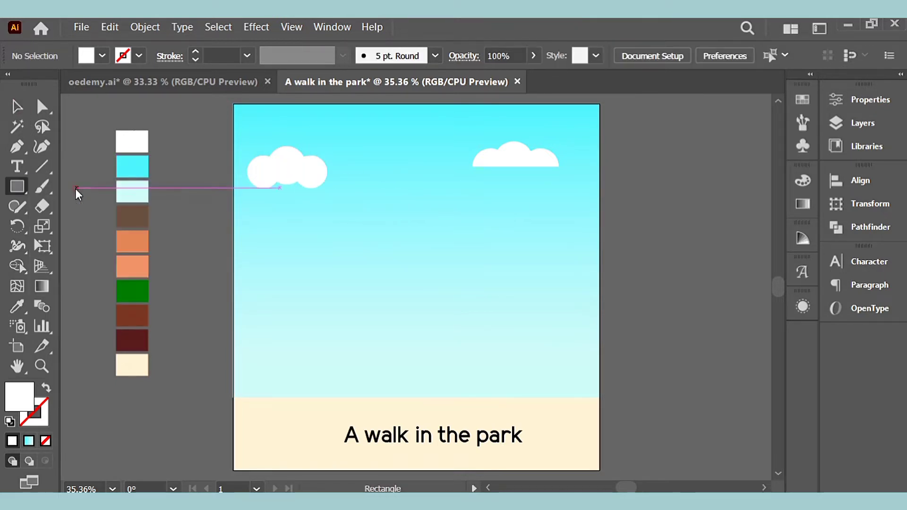
left_click_drag(242, 178, 334, 197)
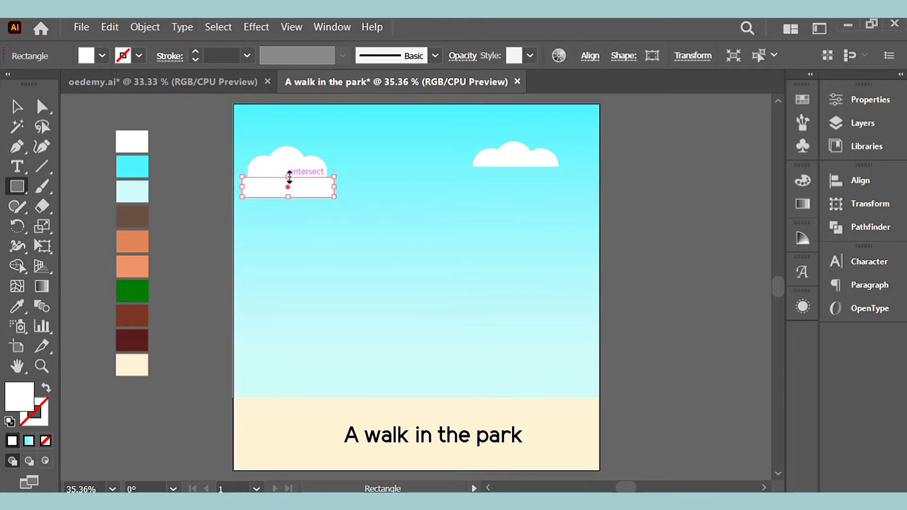
left_click_drag(290, 178, 287, 172)
left_click(15, 107)
key("Up")
key("Up")
key("Up")
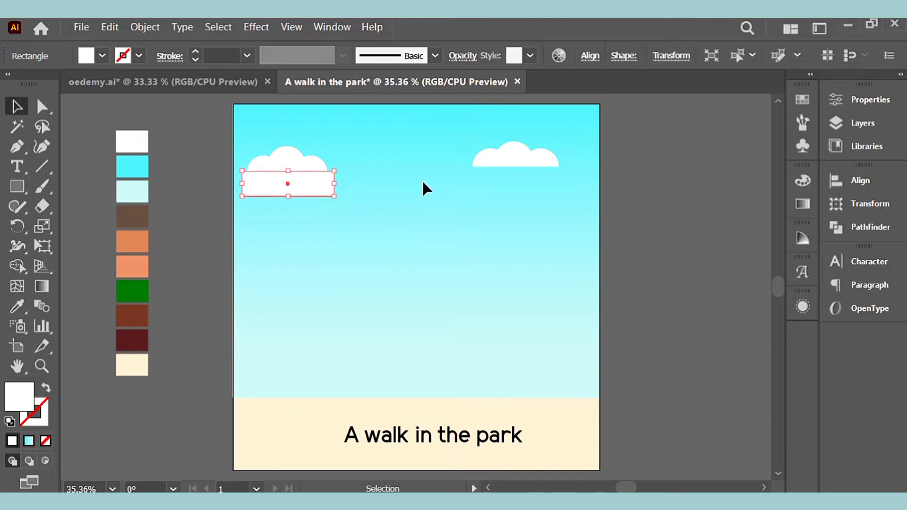
Select the left cloud's circles and rectangle and erase everything below the rectangle's upper edge with the Shape Builder tool.
left_click(220, 165)
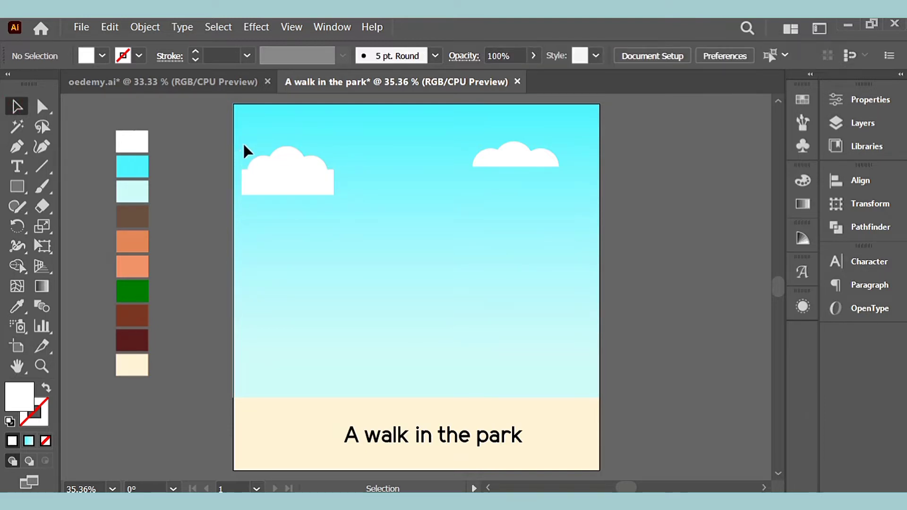
left_click_drag(240, 139, 338, 203)
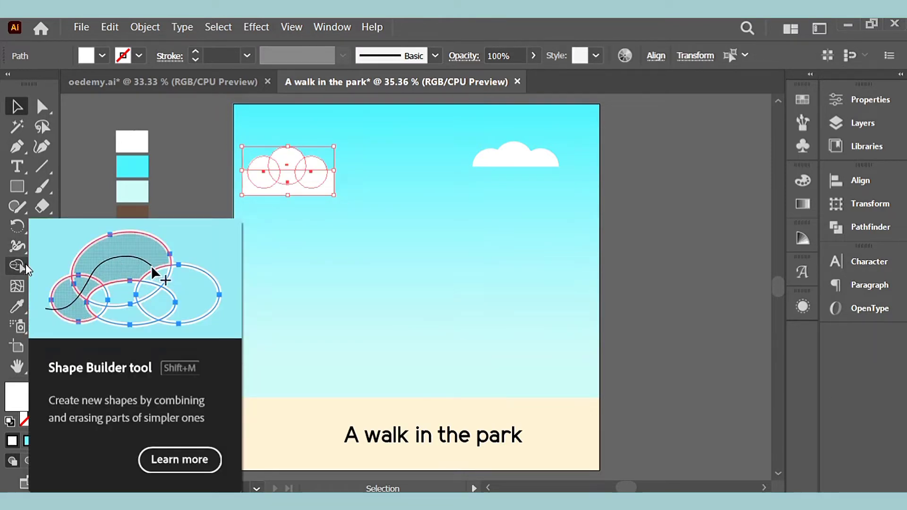
left_click(27, 265)
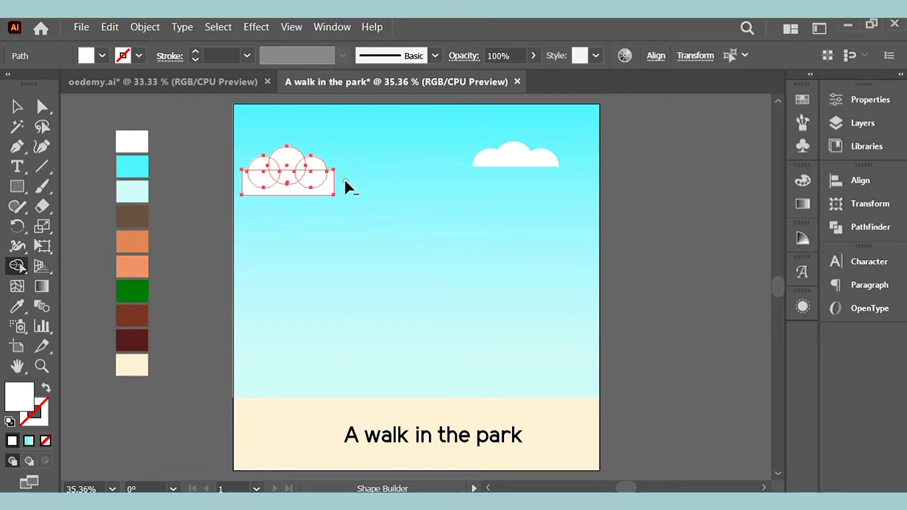
mouse_move(344, 182)
left_mouse_down()
mouse_move(281, 186)
mouse_move(332, 180)
left_mouse_up()
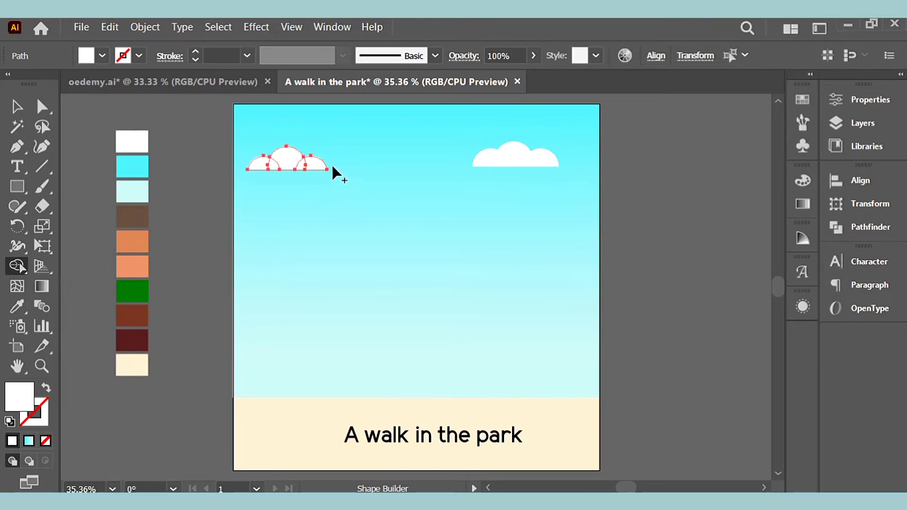
Merge the remaining pieces of the left cloud into one shape with the Shape Builder tool and deselect it.
left_click_drag(328, 164, 230, 173)
left_click(17, 106)
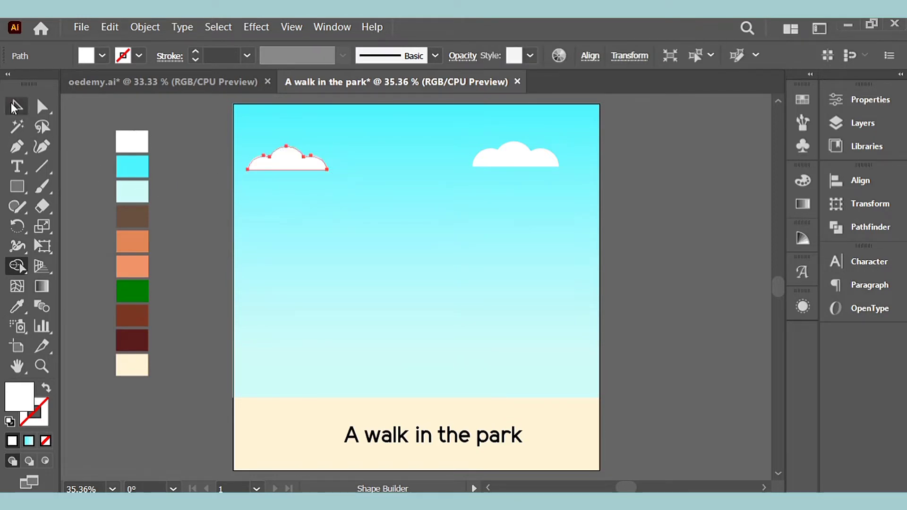
left_click(187, 121)
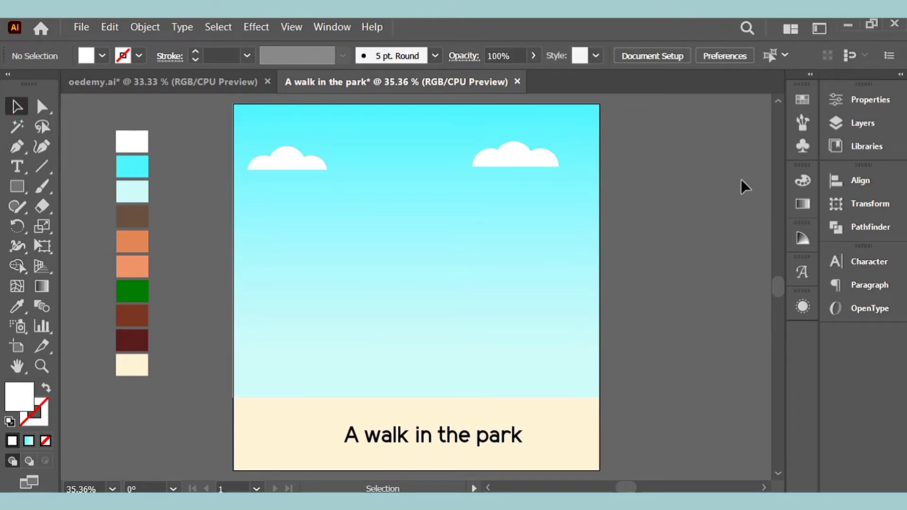
Move the clouds higher in the sky and add a smaller, flatter cloud below each of them.
left_click(531, 158)
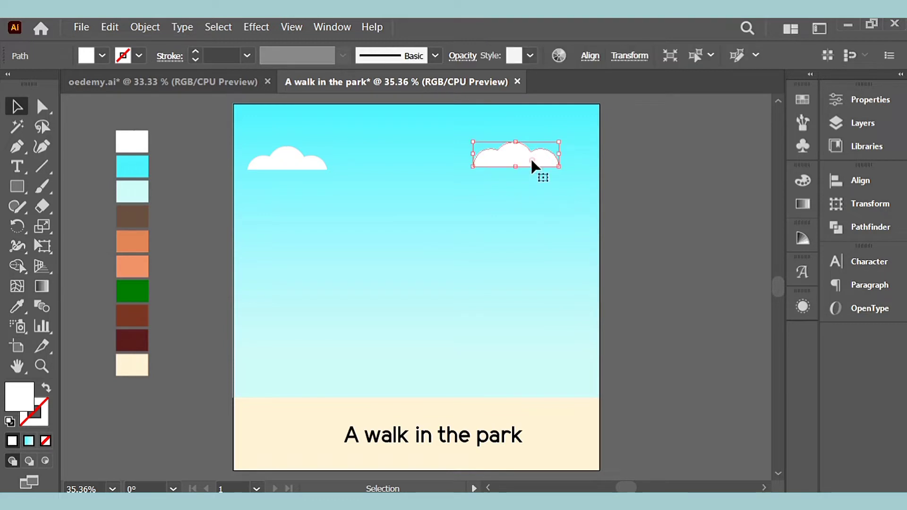
left_click_drag(531, 159, 543, 150)
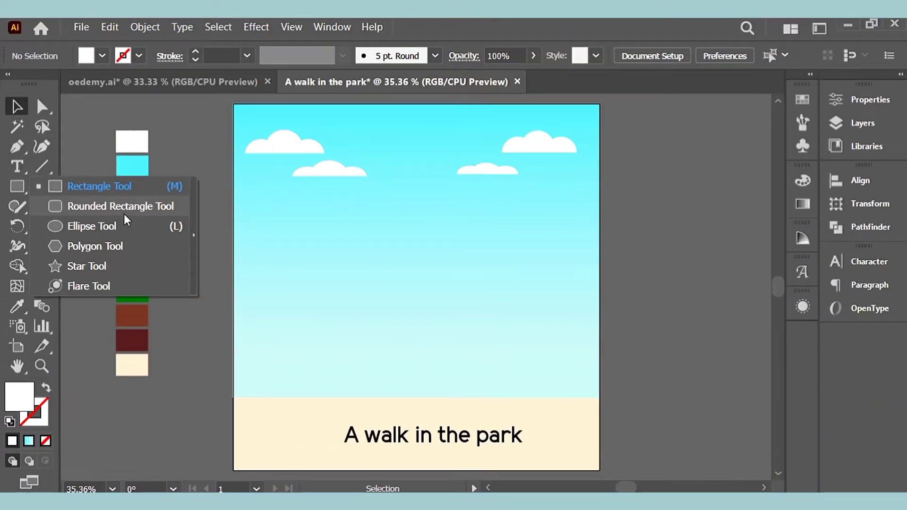
Draw a circle for the sun between the left and right clouds with the Ellipse tool.
left_click(124, 214)
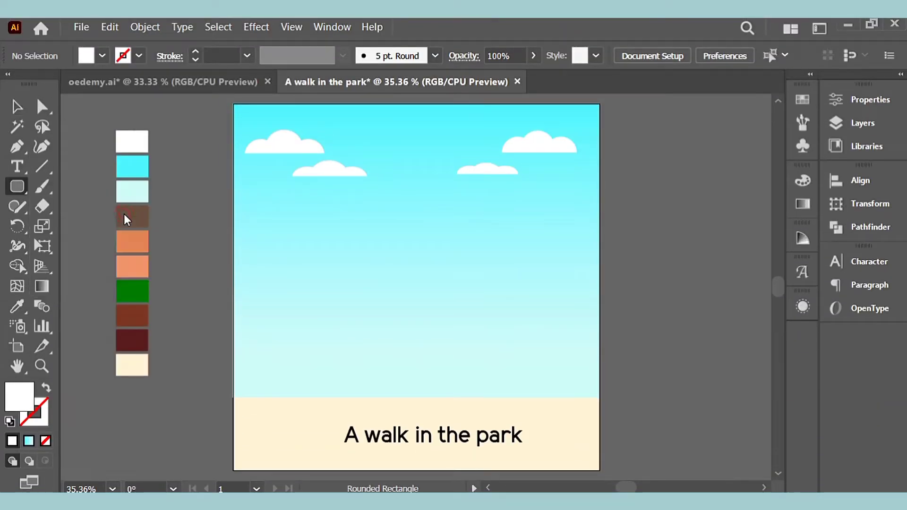
left_click(17, 186)
left_click(71, 226)
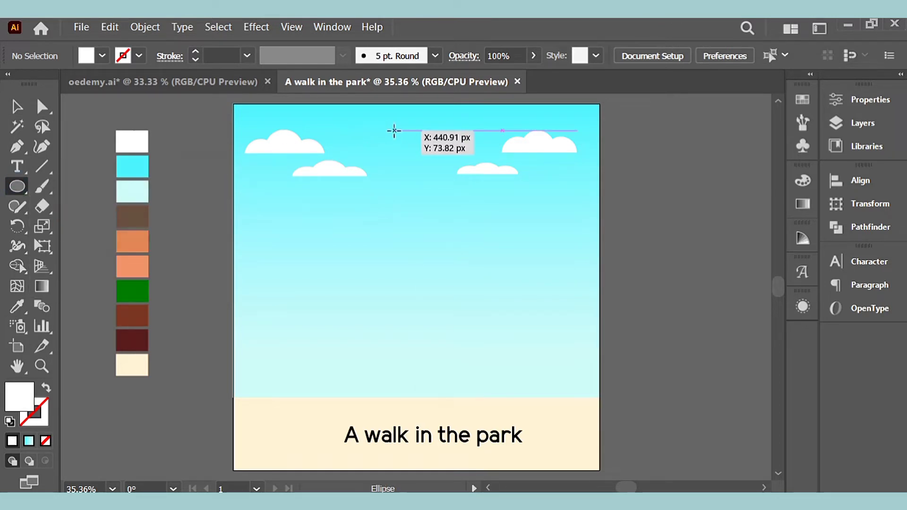
left_click_drag(394, 135, 430, 176)
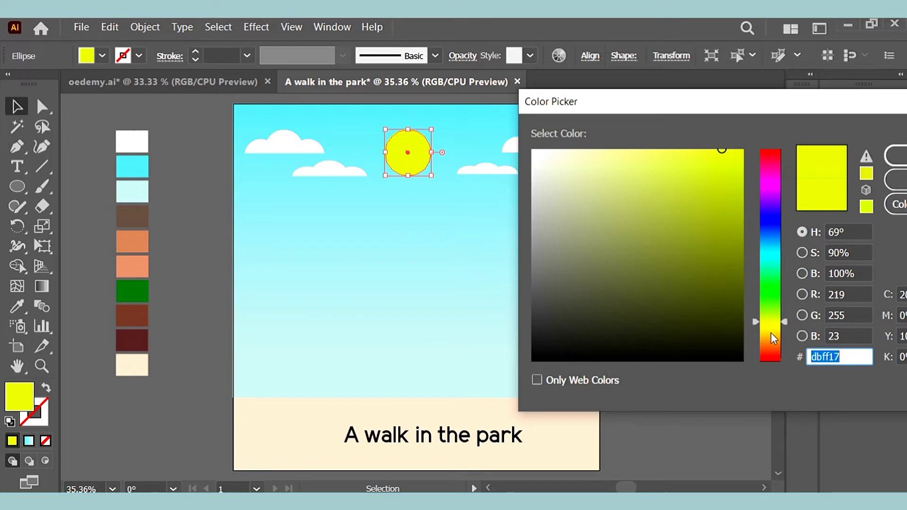
Set the sun circle's fill to a bright, fully saturated yellow in the Color Picker and deselect it.
left_click(771, 333)
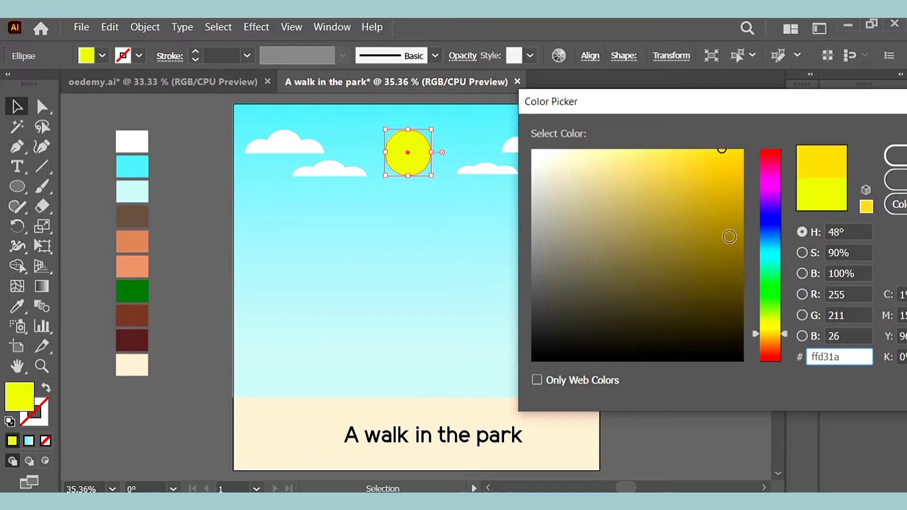
left_click(731, 207)
left_click(719, 179)
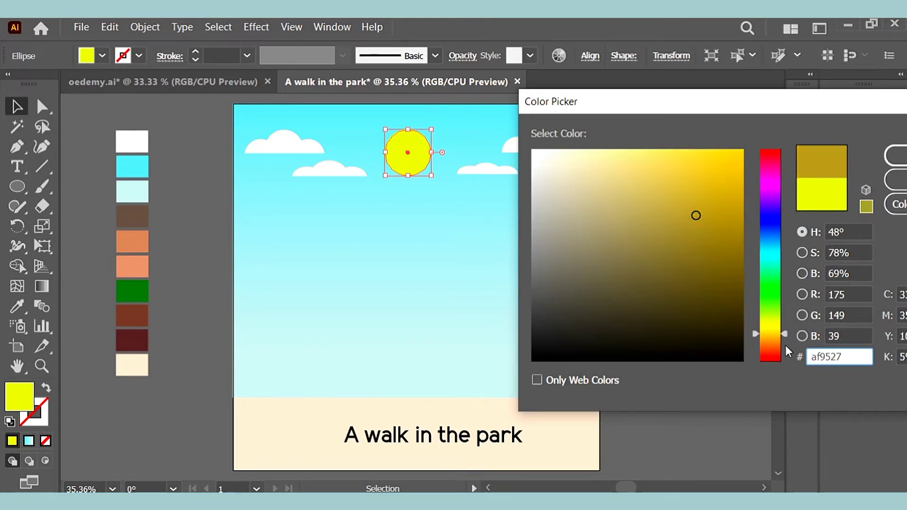
left_click_drag(783, 330, 784, 324)
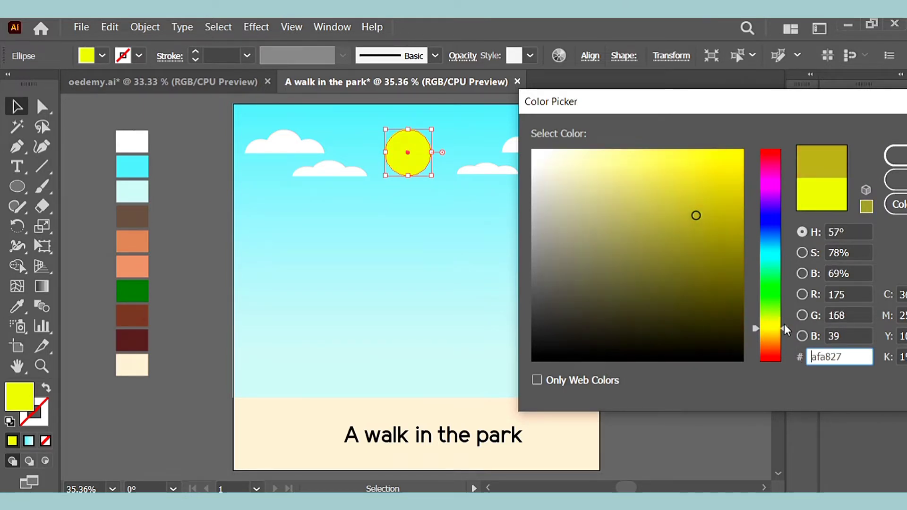
left_click(731, 204)
mouse_move(732, 204)
left_mouse_down()
mouse_move(734, 146)
mouse_move(736, 164)
mouse_move(736, 154)
left_mouse_up()
left_click(898, 155)
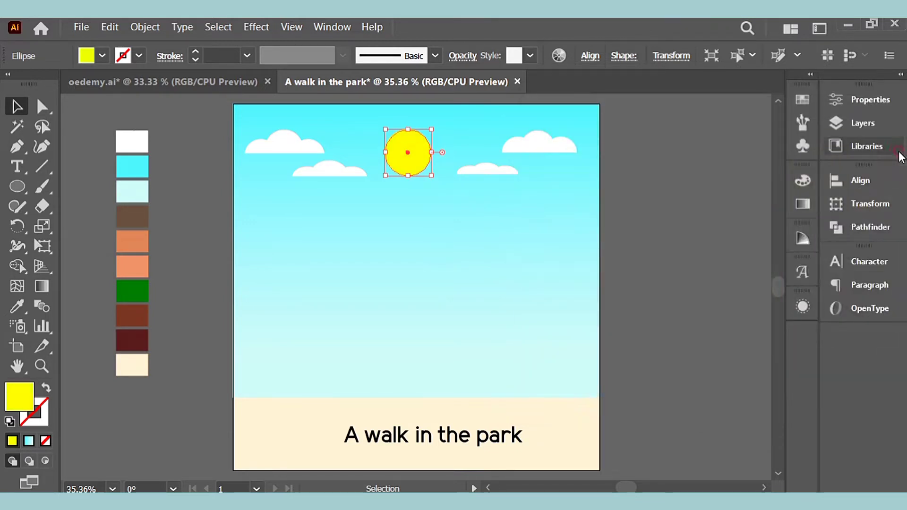
left_click(675, 190)
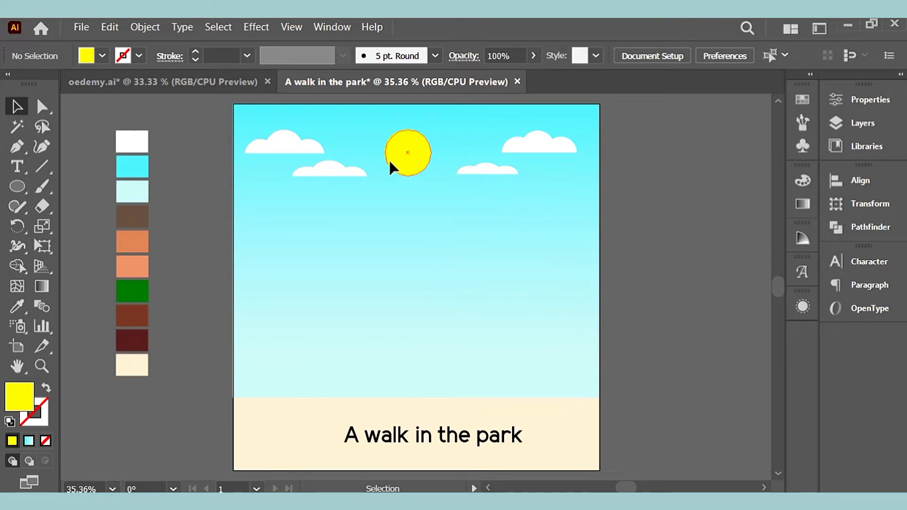
Enlarge the sun circle slightly and nudge it left and up so it sits centred between the clouds.
left_click_drag(389, 159, 393, 159)
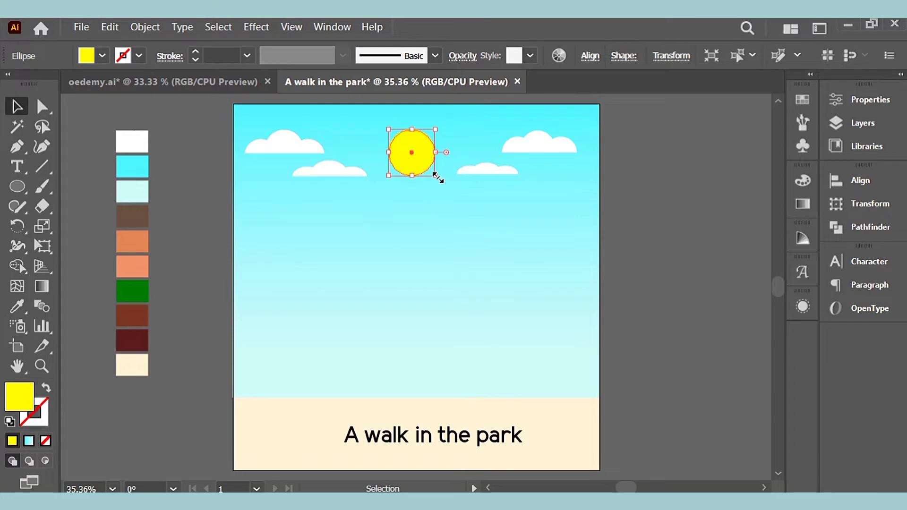
left_click_drag(435, 176, 442, 183)
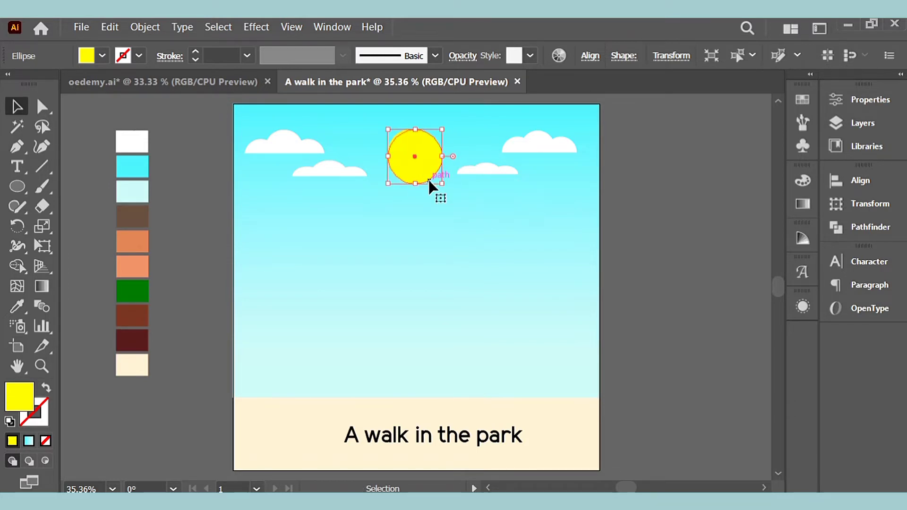
key("Left")
key("Left")
key("Left")
key("Left")
key("Left")
key("Left")
key("Left")
key("Left")
key("Left")
key("Up")
key("Up")
key("Up")
key("Up")
key("Up")
key("Up")
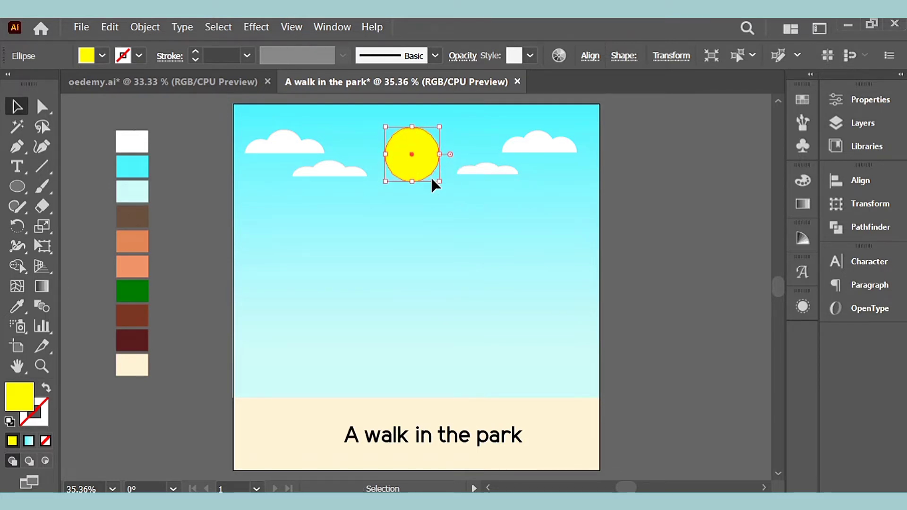
key("Up")
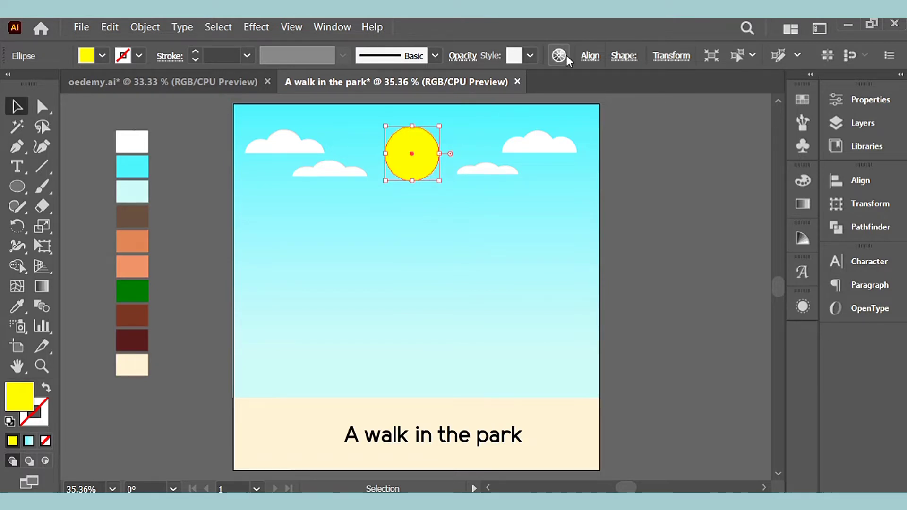
Place a slightly larger copy of the sun behind it as a halo, lower its opacity to 41%, and deselect.
left_click(472, 64)
left_click(452, 84)
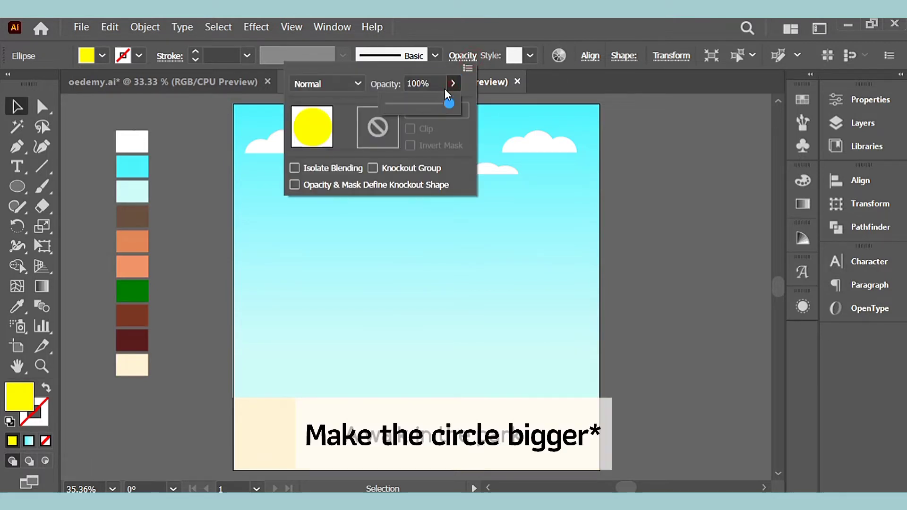
left_click_drag(444, 100, 437, 103)
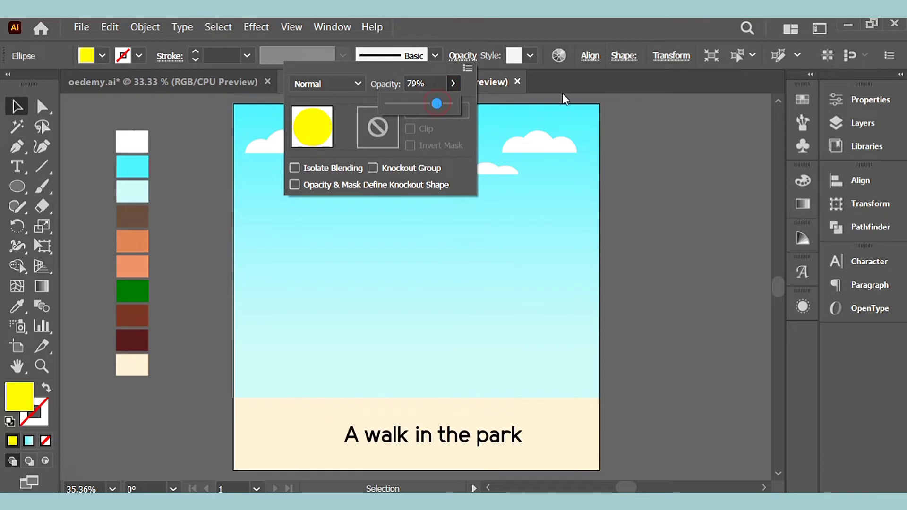
left_click(615, 129)
left_click(618, 132)
Nudge the translucent halo circle right and up to centre it around the sun.
key("ctrl+1")
scroll(445, 171, "up", 10)
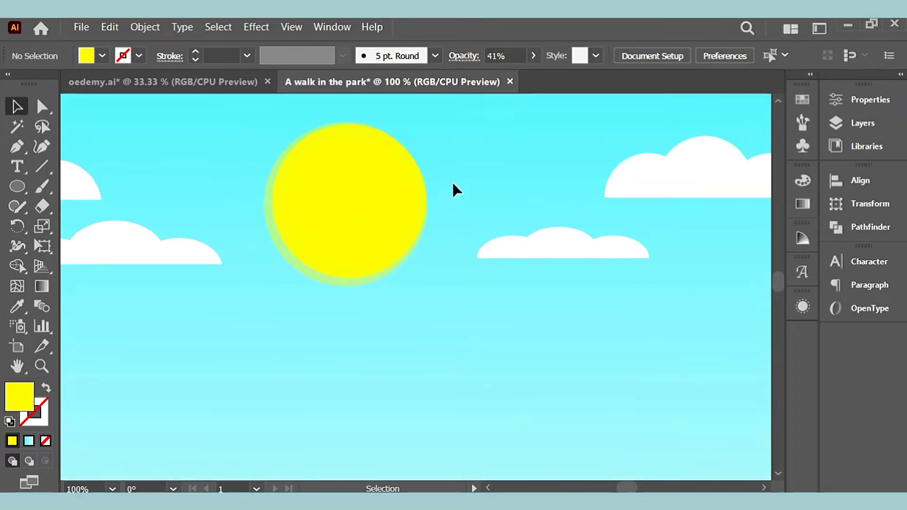
left_click(277, 243)
key("Right")
key("Right")
key("Right")
key("Right")
key("Up")
key("Up")
key("Up")
key("Up")
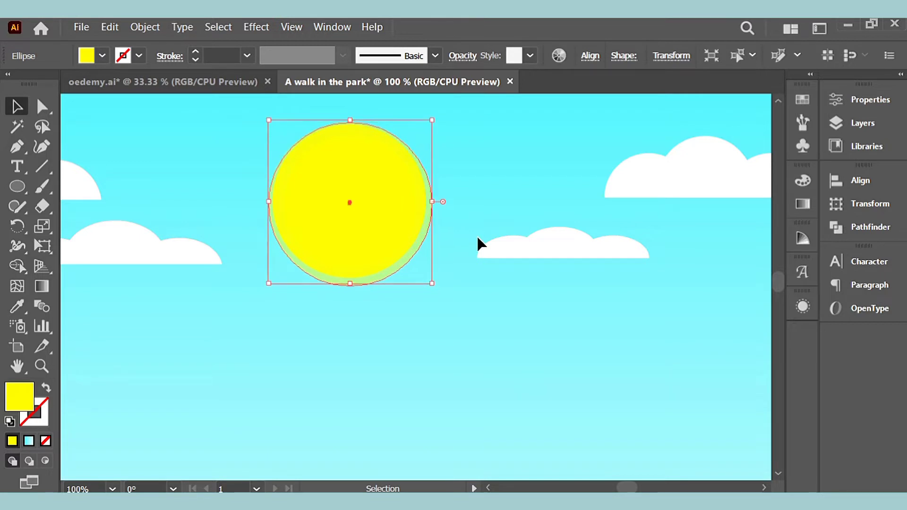
Align all the sun and halo circles concentrically on their horizontal and vertical centres, then deselect them.
key("Down")
key("Down")
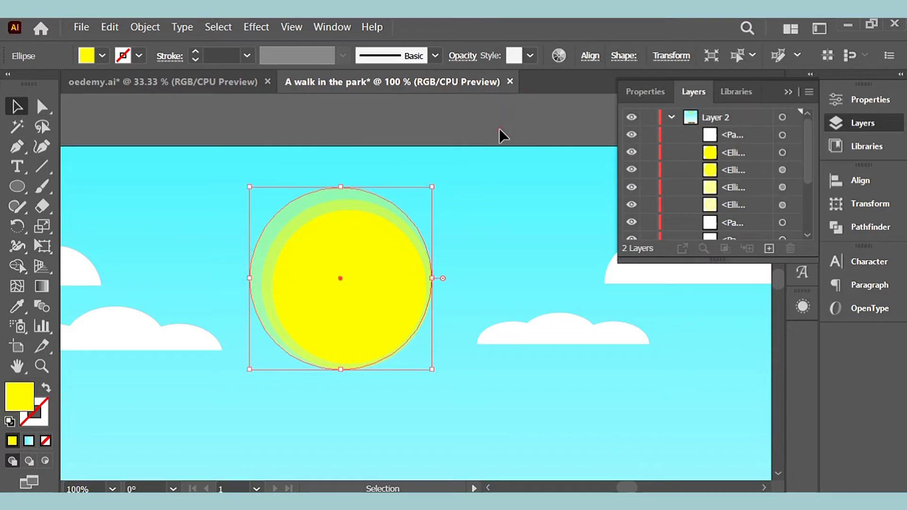
left_click(267, 176)
left_click_drag(267, 177, 376, 329)
left_click(874, 184)
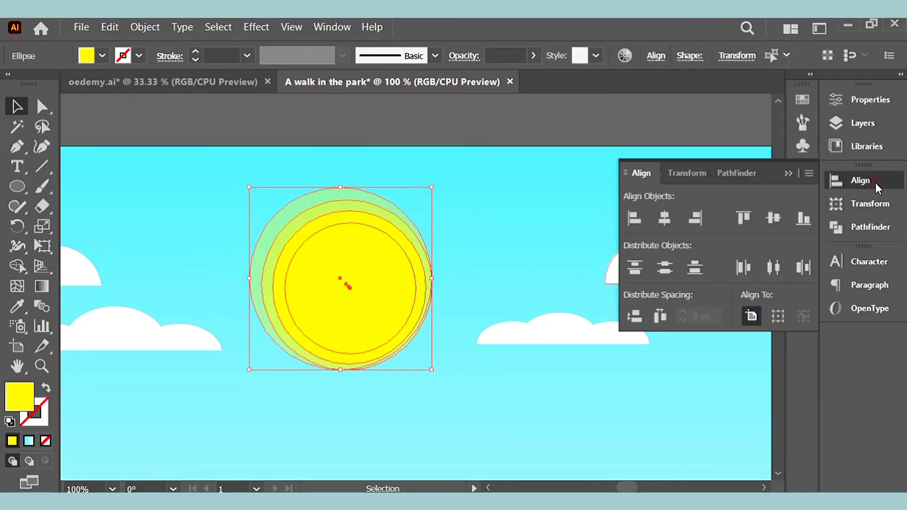
left_click(670, 225)
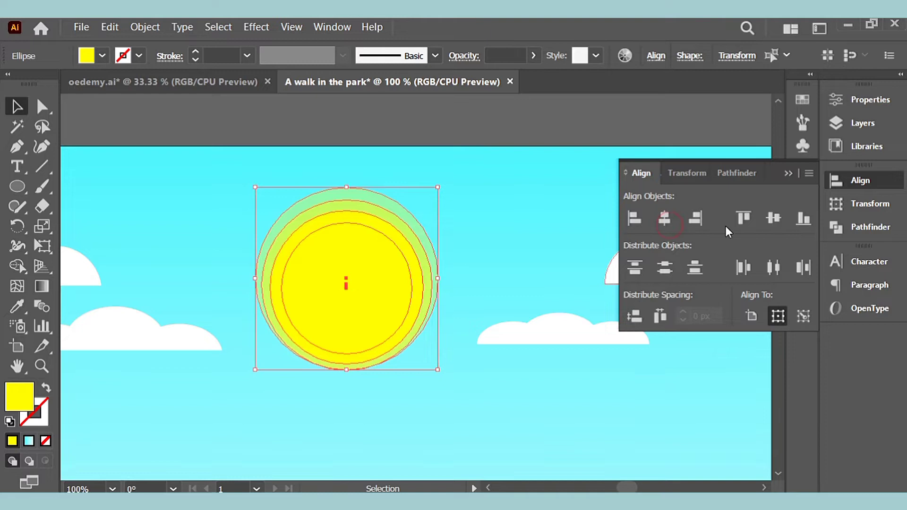
left_click(775, 215)
left_click(684, 122)
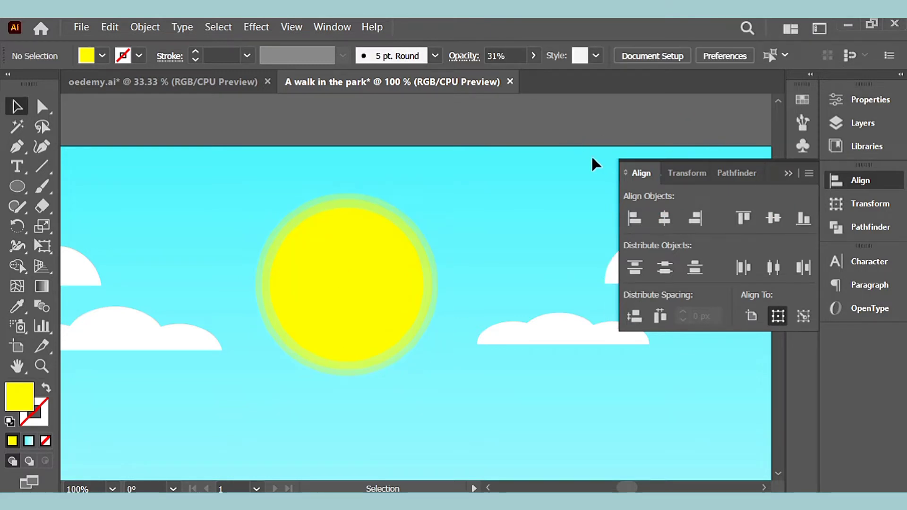
left_click(859, 178)
Move the whole set of sun circles slightly right and down so it sits at the artboard's horizontal centre.
key("ctrl+minus")
key("ctrl+minus")
key("ctrl+minus")
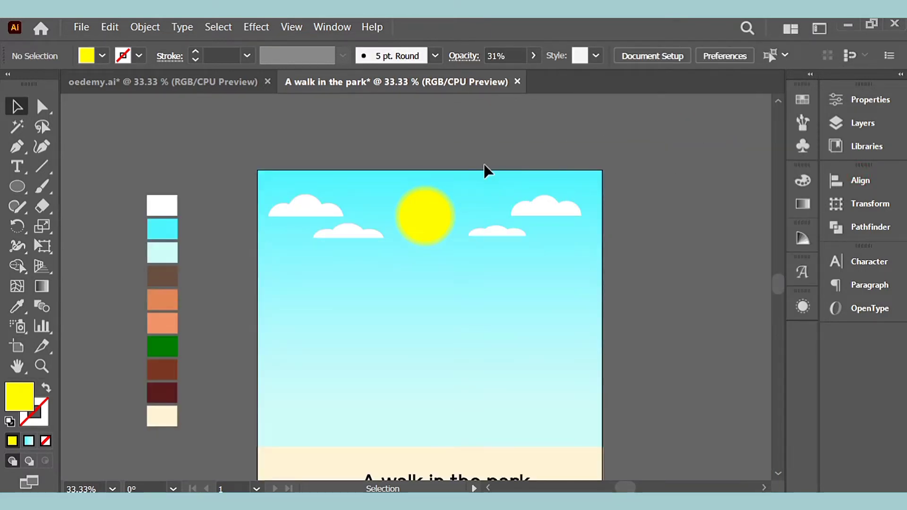
left_click_drag(389, 175, 432, 224)
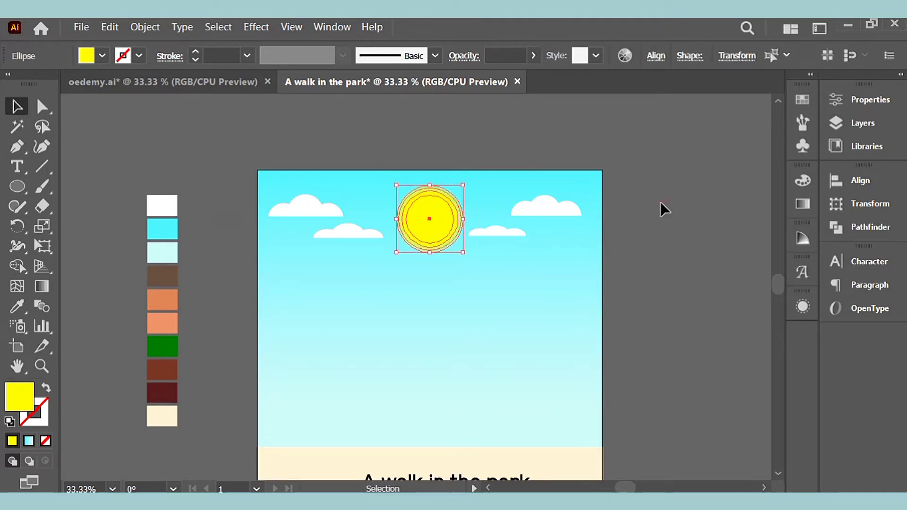
left_click(660, 201)
Shift the small cloud just right of the sun slightly right and up, and deselect it.
left_click(489, 231)
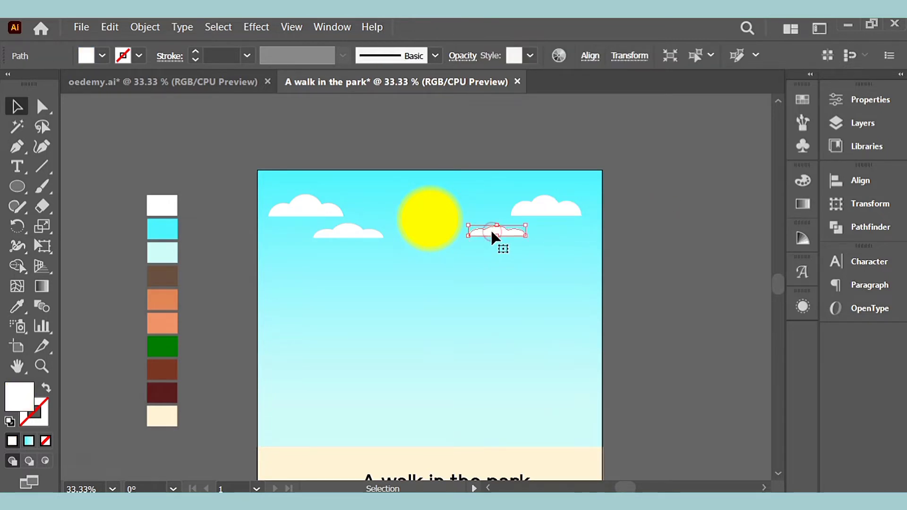
left_click_drag(490, 229, 498, 225)
left_click(606, 219)
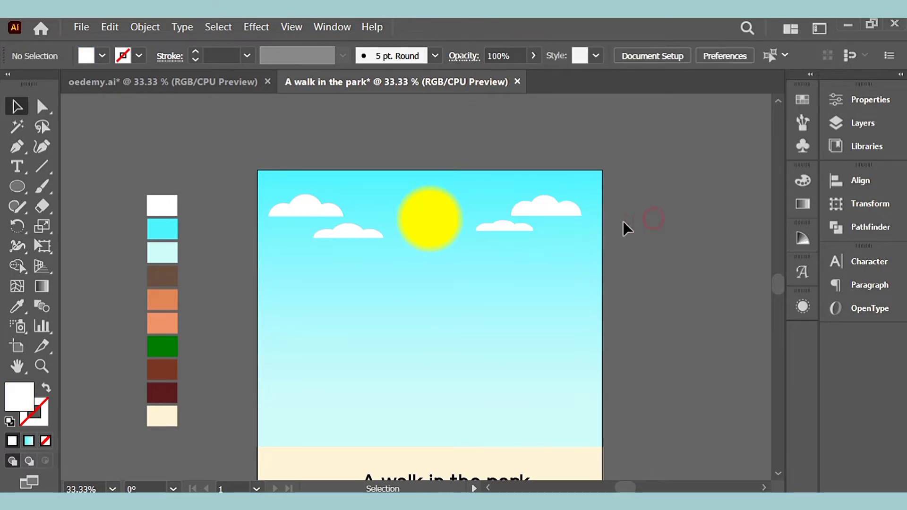
Nudge the sun circles slightly down, group them together and deselect the group.
scroll(545, 252, "down", 2)
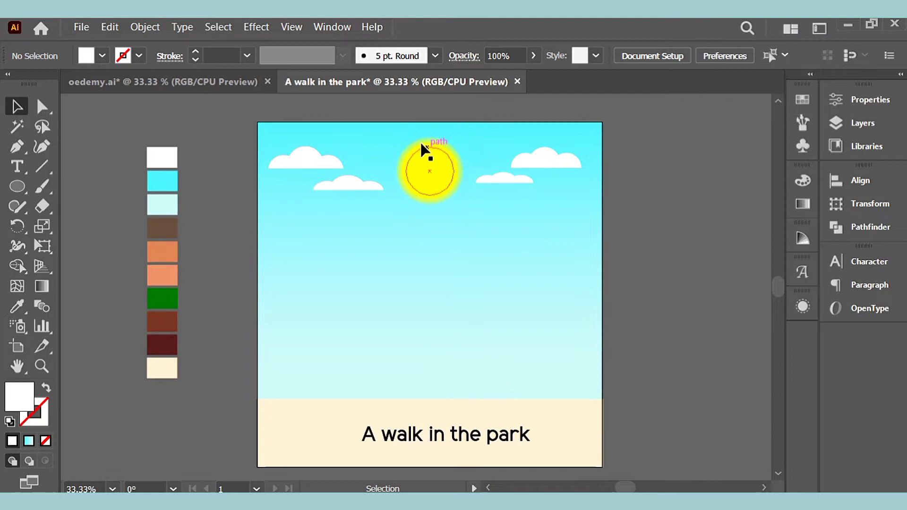
left_click(435, 174)
key("Down")
key("Down")
key("Down")
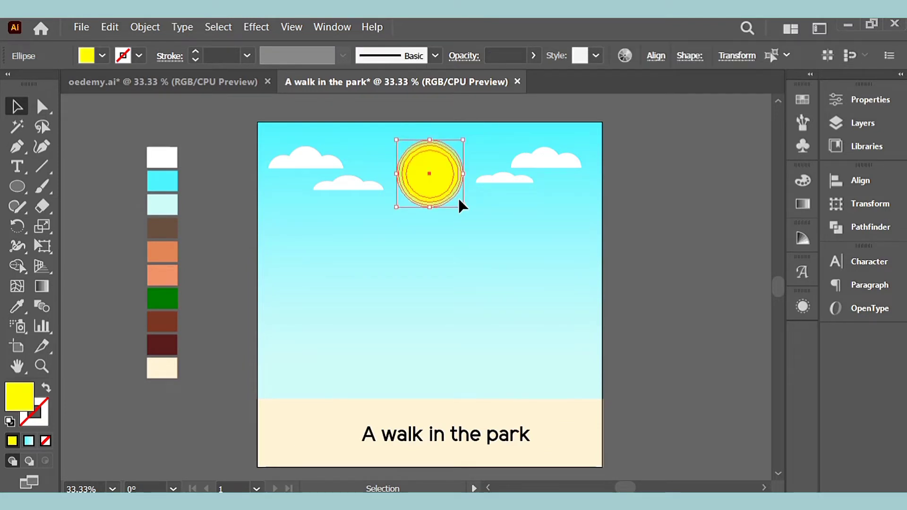
right_click(458, 197)
left_click(512, 280)
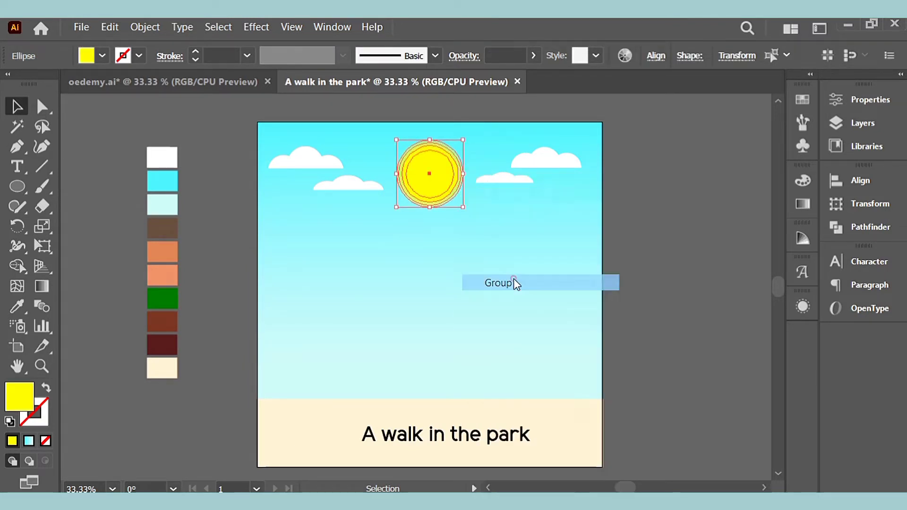
left_click(718, 222)
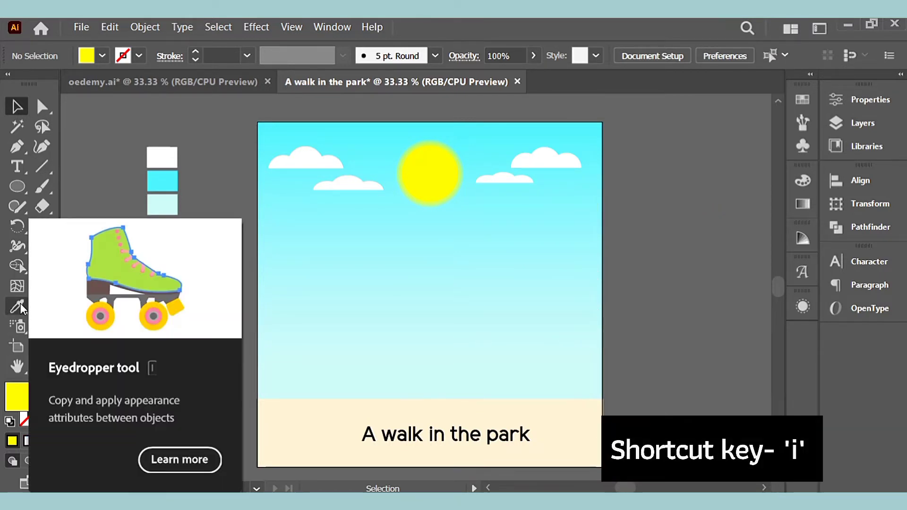
Sample the reddish-brown palette swatch with the Eyedropper as the current fill colour.
left_click(23, 304)
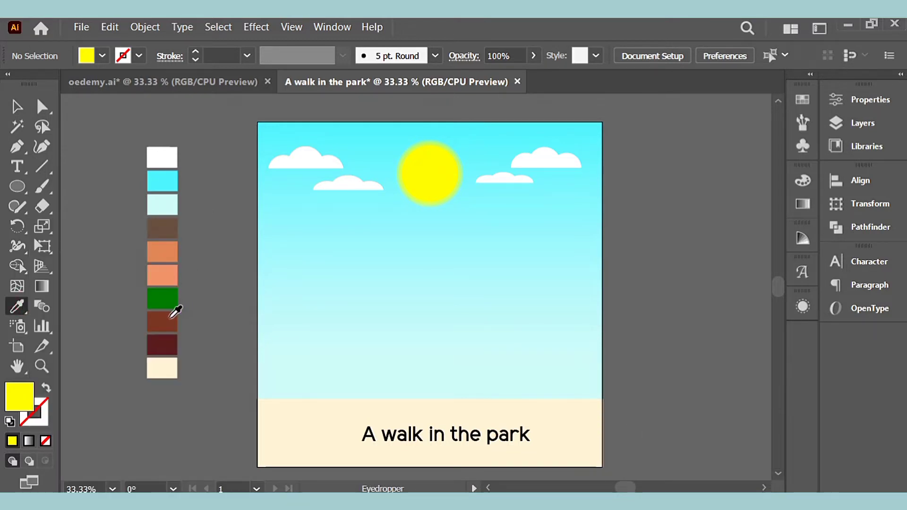
left_click(171, 316)
left_click(17, 106)
Show the document rulers.
key("ctrl+plus")
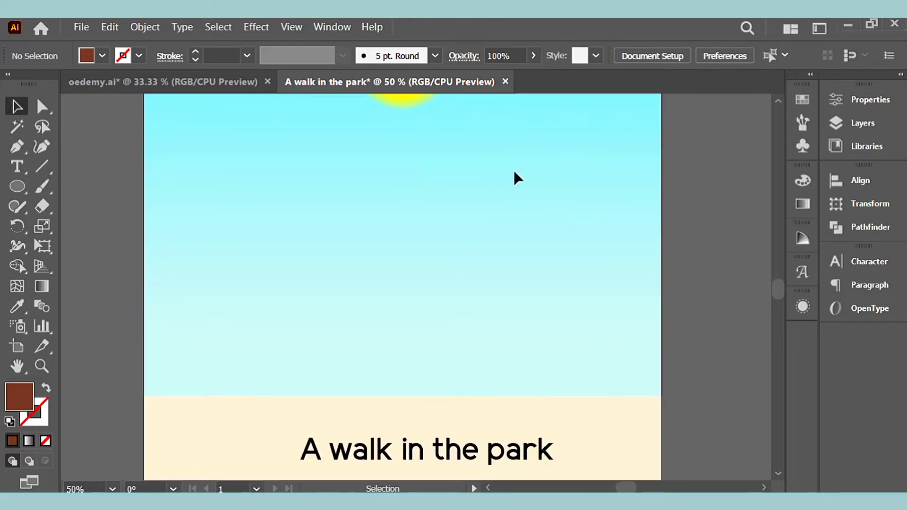
left_click(332, 27)
mouse_move(291, 27)
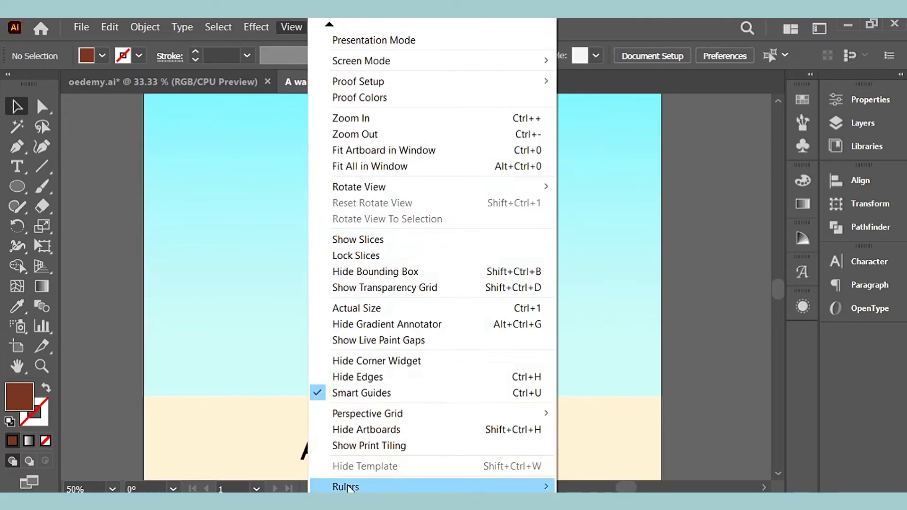
mouse_move(348, 486)
left_click(614, 450)
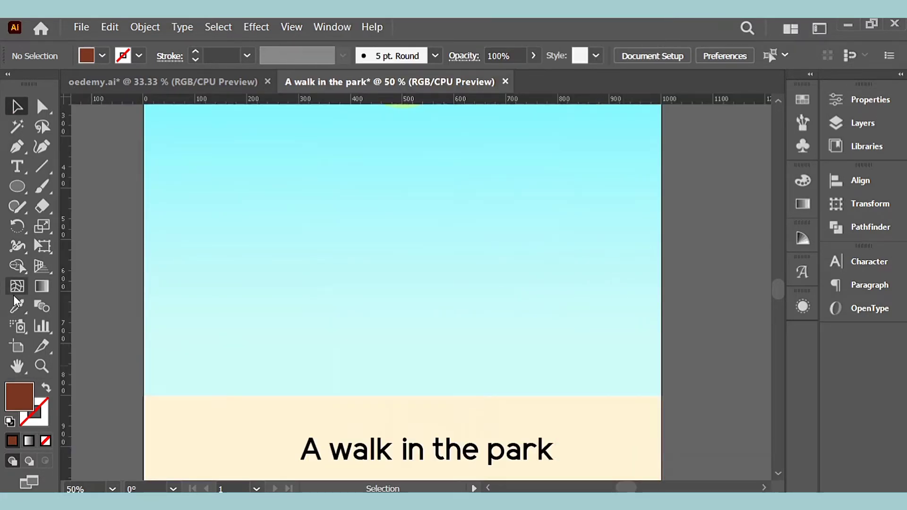
Draw a closed brown tree trunk with the Pen tool at the artboard's right edge, curving outward on its left side down to the caption band.
left_click(19, 148)
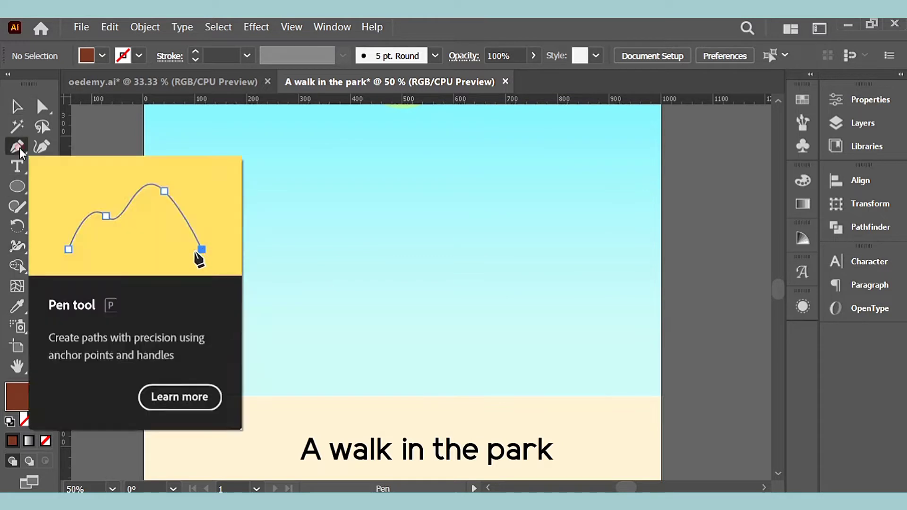
left_click(523, 395)
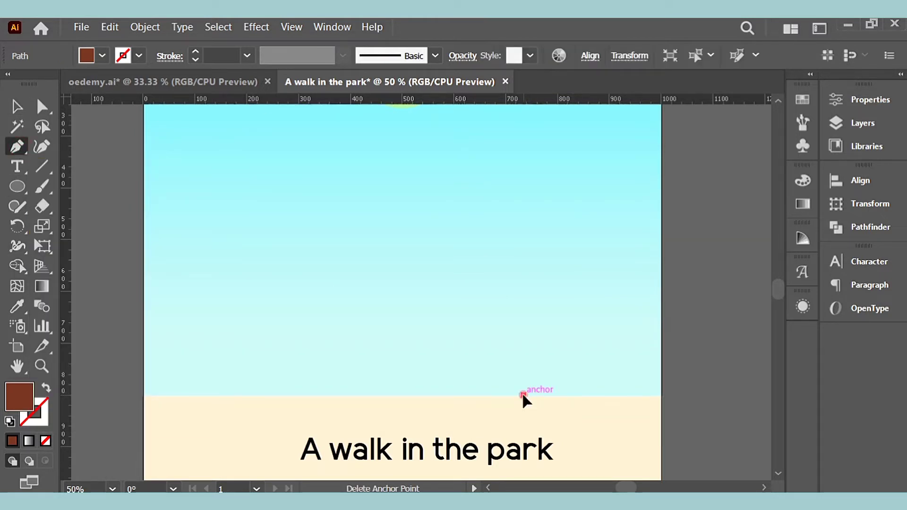
left_click_drag(570, 318, 577, 266)
scroll(569, 226, "up", 1)
scroll(570, 231, "up", 1)
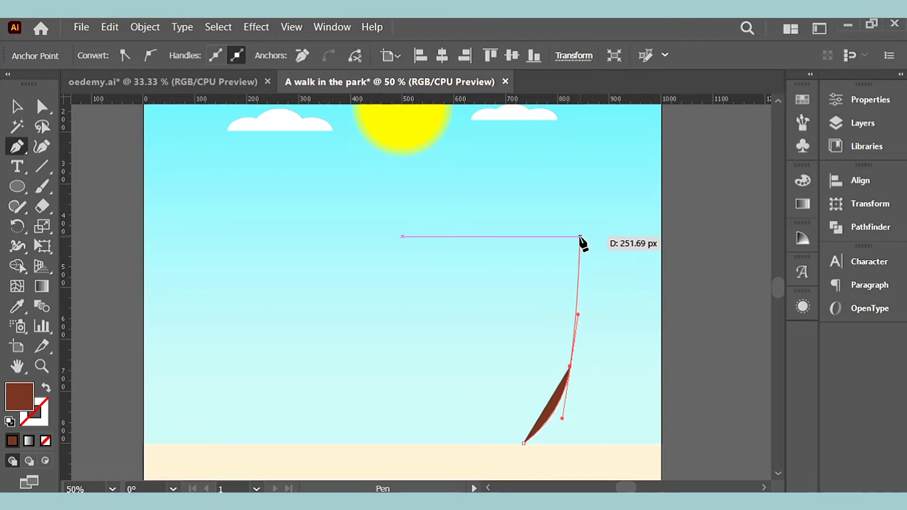
left_click(577, 228)
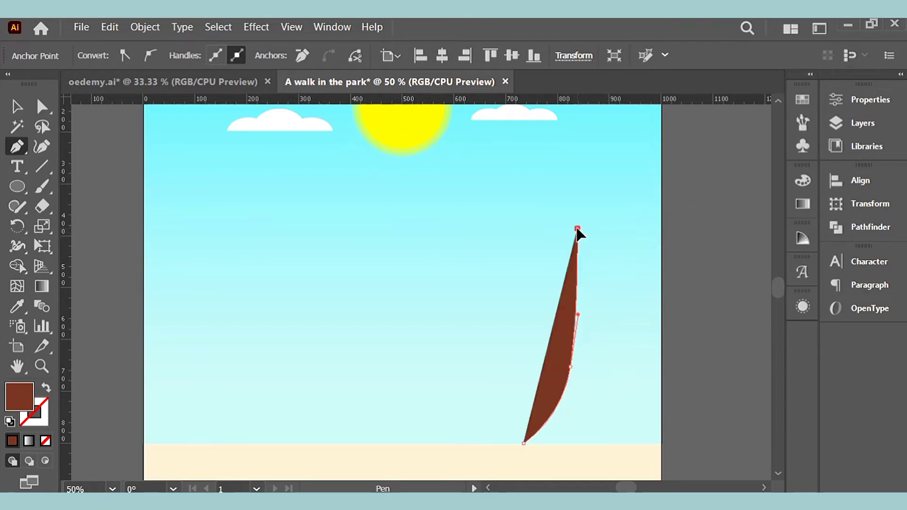
left_click(671, 229)
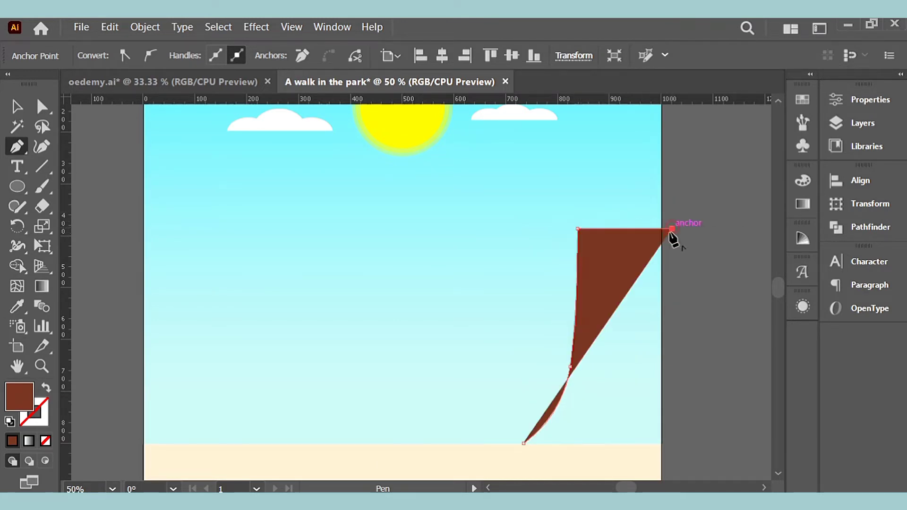
left_click(671, 444)
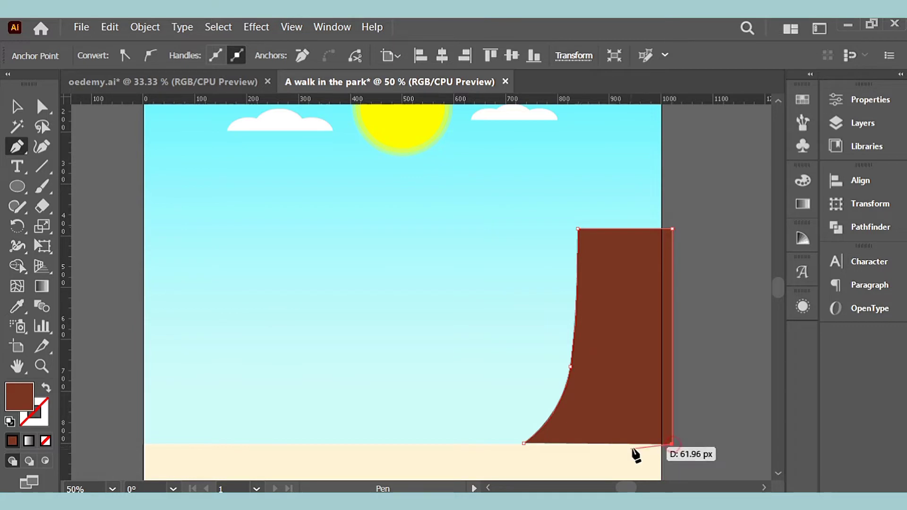
left_click(523, 444)
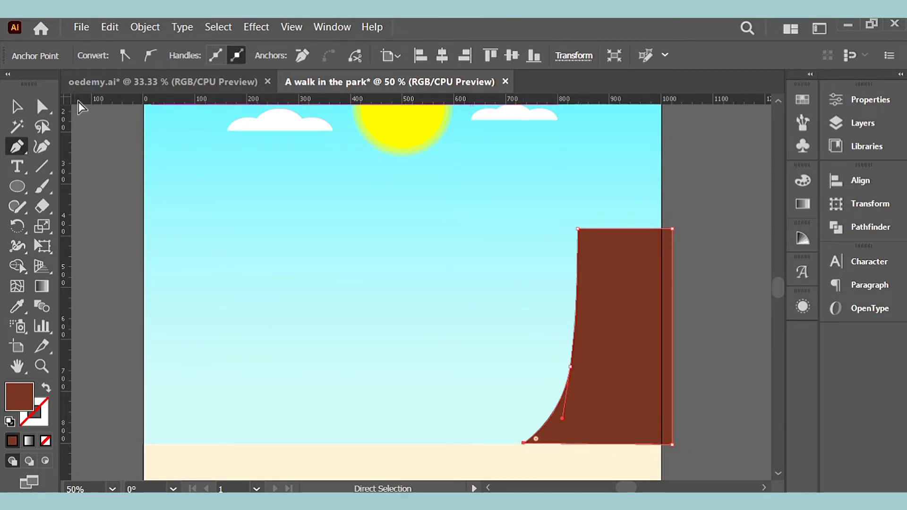
left_click(16, 108)
left_click(722, 293)
Move the trunk's lower-left anchor point slightly left and down onto the caption band's top edge with Direct Selection.
left_click(621, 382)
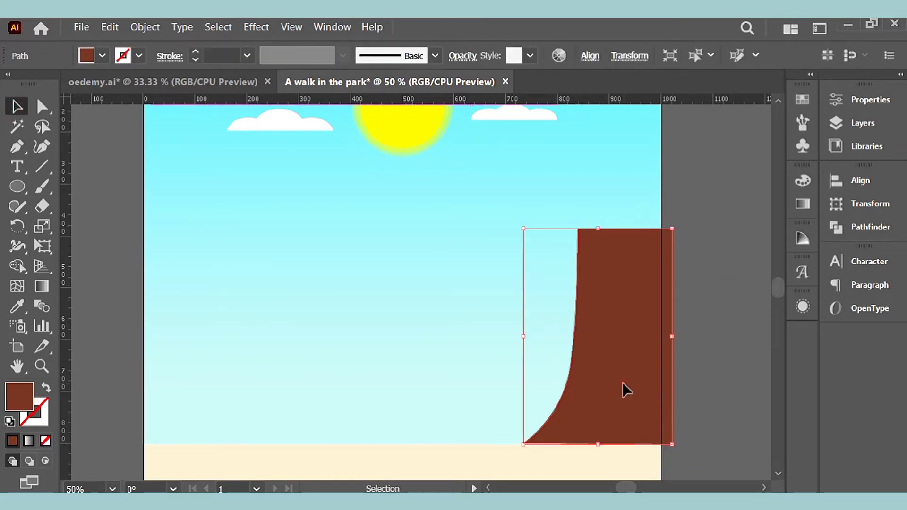
scroll(633, 407, "up", 3)
scroll(633, 403, "down", 1)
left_click(41, 107)
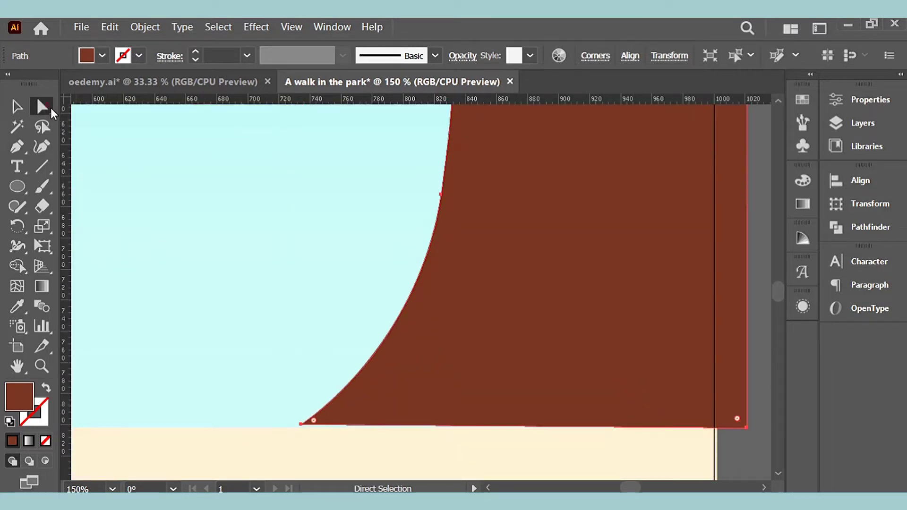
left_click(301, 424)
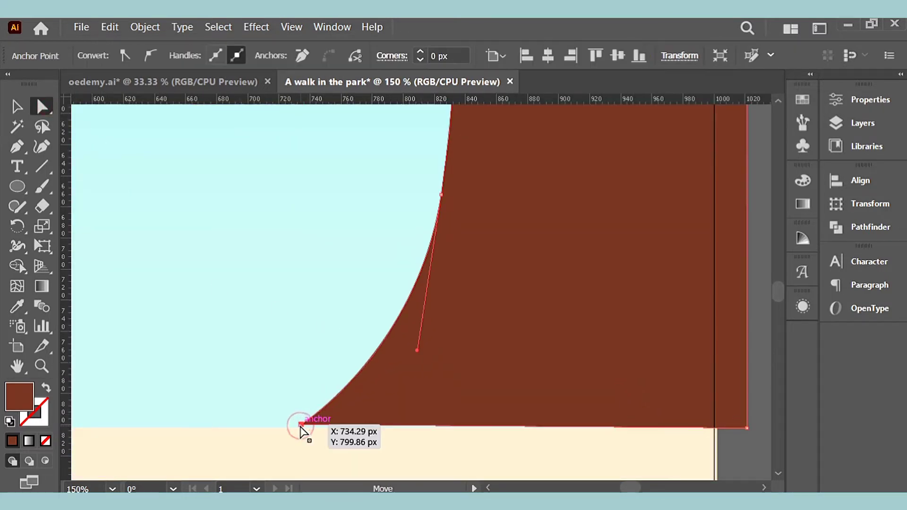
left_click_drag(301, 425, 294, 428)
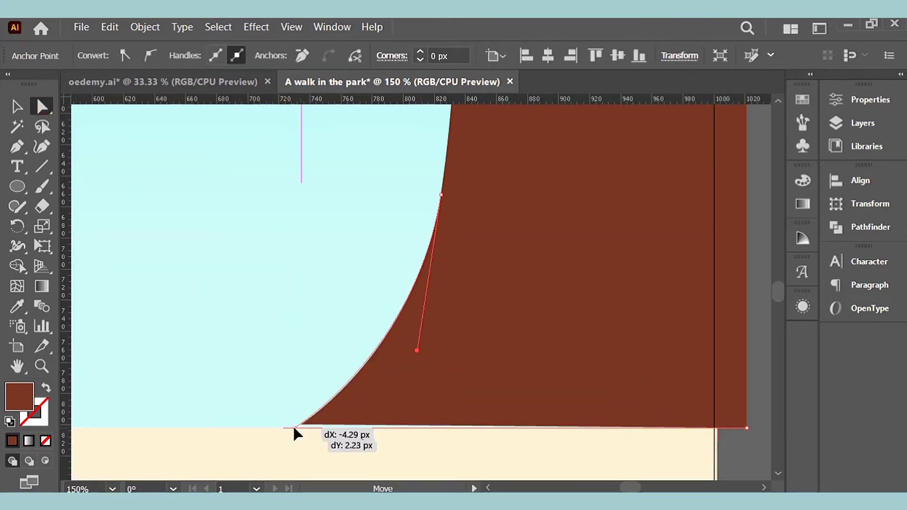
left_click(751, 270)
Sample the green palette swatch with the Eyedropper as the current fill colour.
scroll(600, 364, "down", 3)
scroll(661, 340, "up", 3)
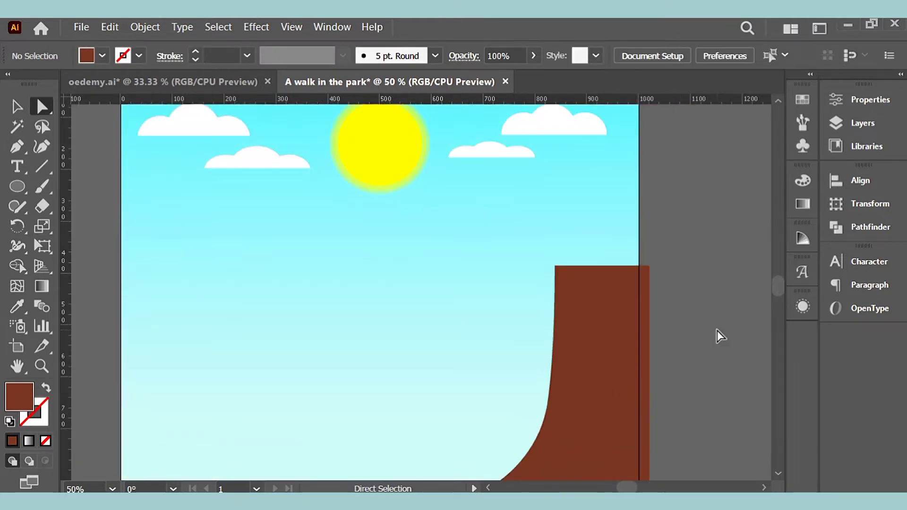
scroll(670, 333, "down", 1)
scroll(712, 310, "down", 1)
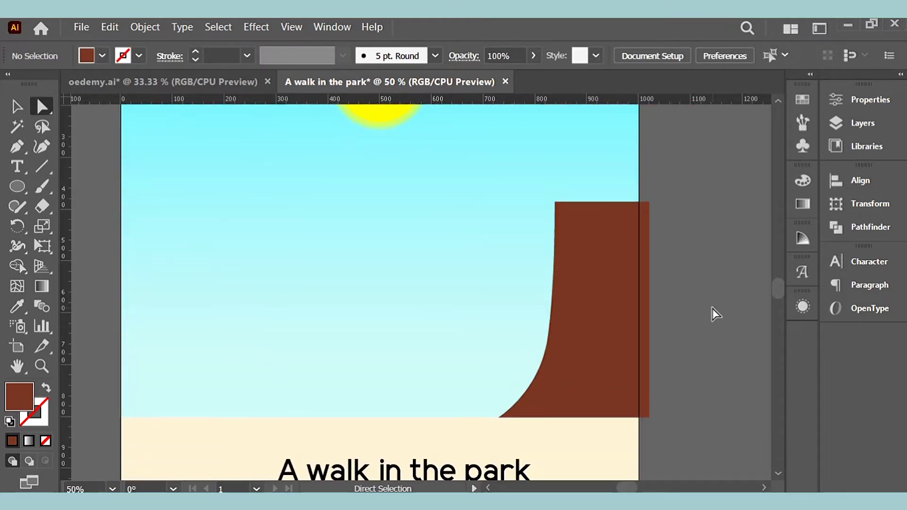
left_click_drag(178, 222, 338, 237)
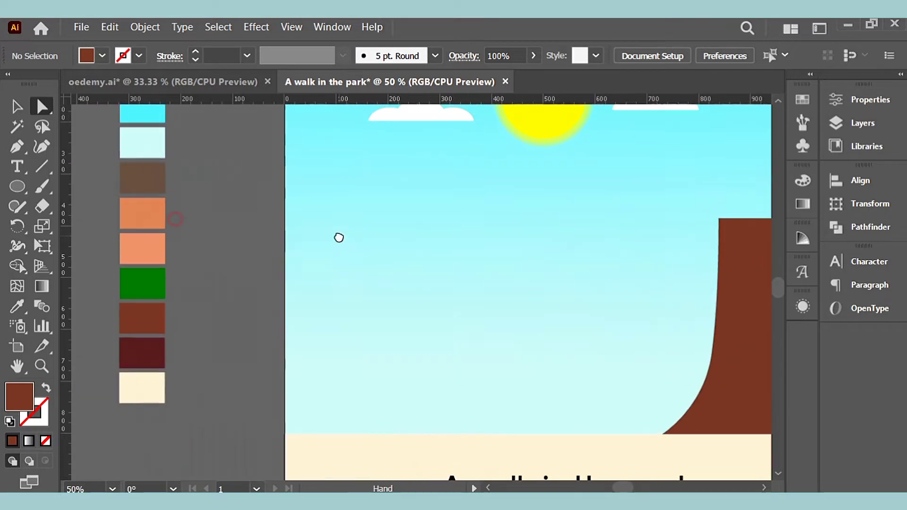
left_click(26, 308)
left_click(145, 270)
left_click(17, 106)
Draw a wide green ellipse over the top of the trunk as foliage, and enlarge it slightly toward the lower right.
left_click_drag(738, 209, 506, 251)
left_click(17, 186)
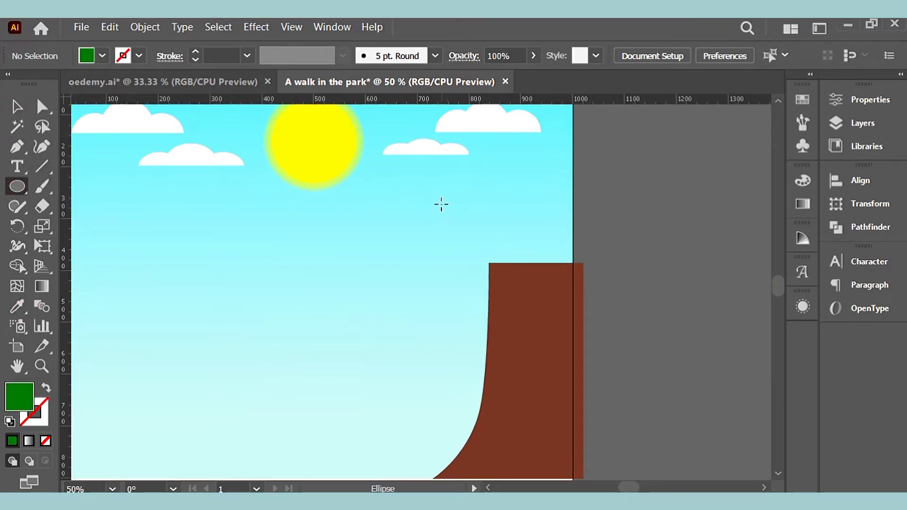
left_click_drag(436, 205, 586, 300)
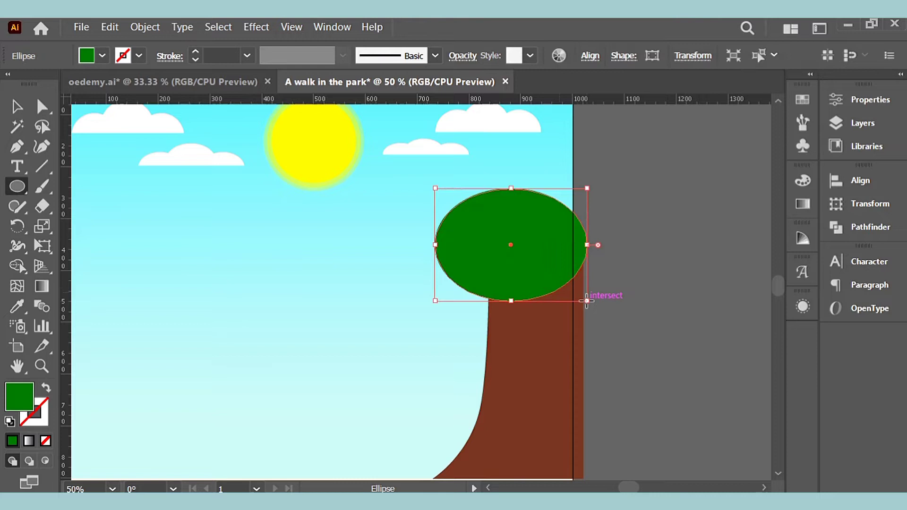
left_click(14, 106)
left_click(653, 216)
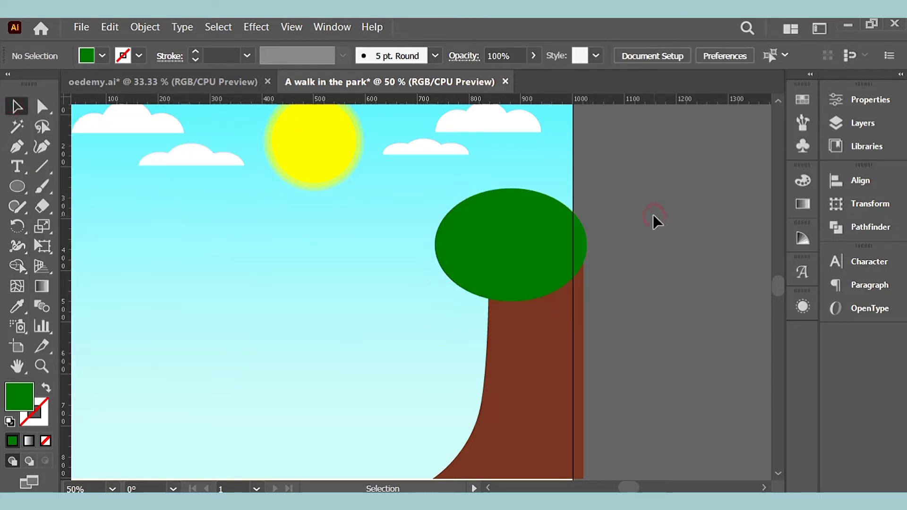
left_click(509, 231)
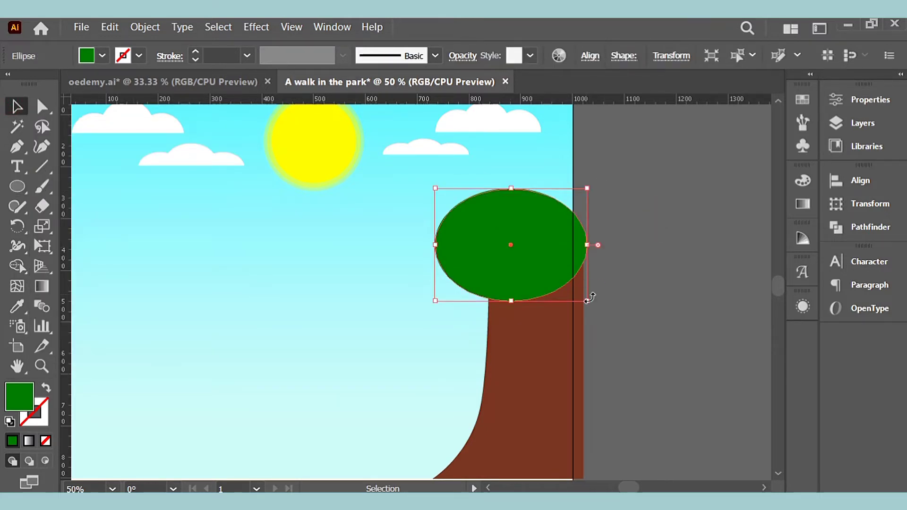
left_click_drag(587, 301, 598, 308)
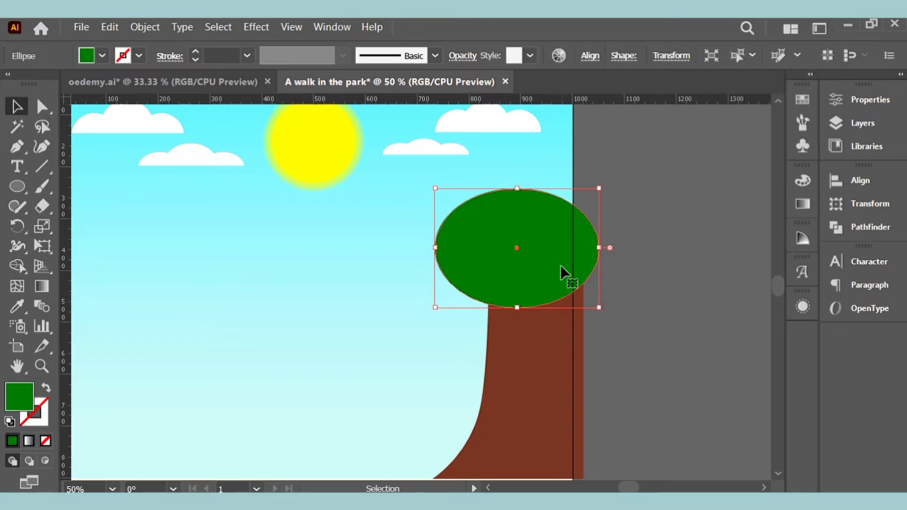
Move the foliage ellipse slightly up, then draw a smaller green ellipse overlapping its lower right over the trunk.
key("shift+Up")
left_click(611, 195)
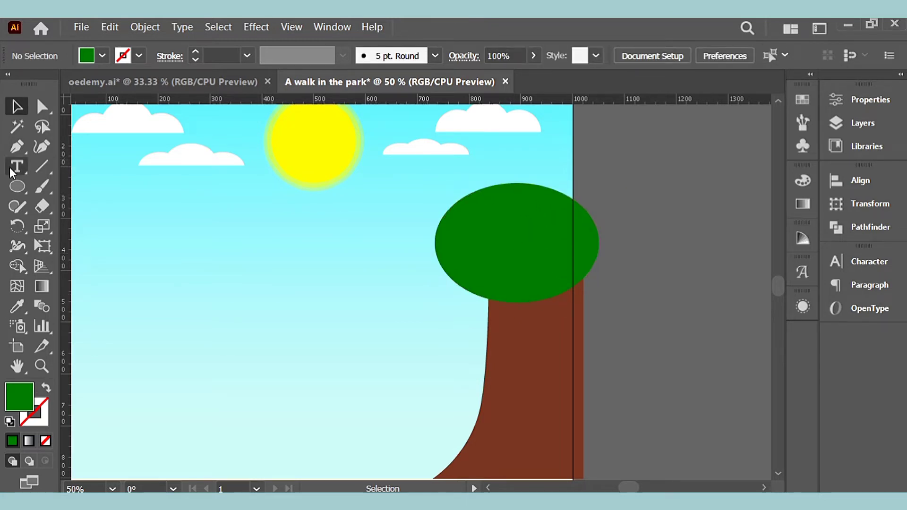
left_click(16, 187)
left_click_drag(493, 243, 611, 321)
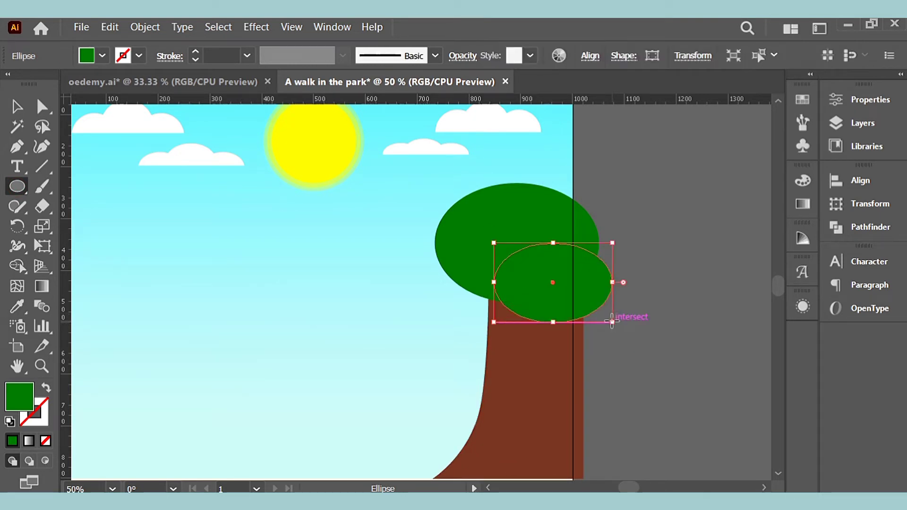
left_click(16, 106)
left_click(647, 230)
Paste copies of the large foliage ellipse in front of the original and move the top copy about 25 px right.
left_click(512, 236)
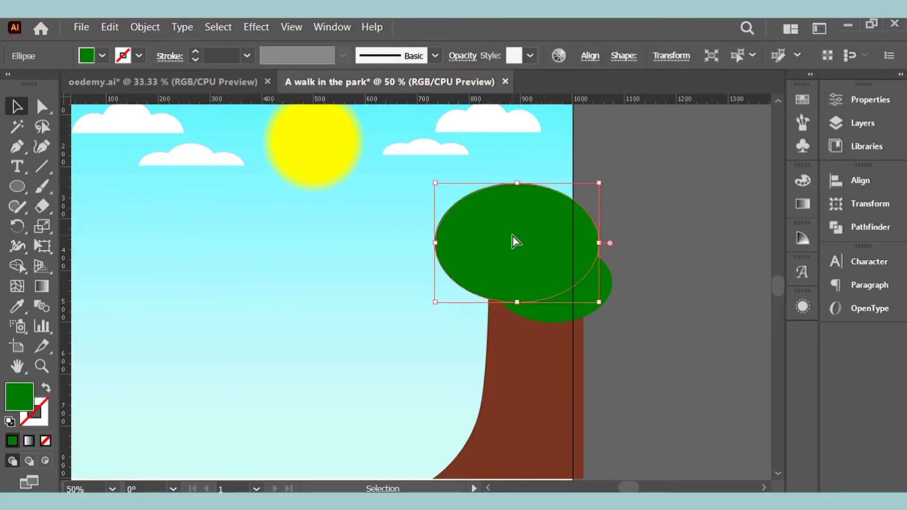
key("ctrl+c")
key("ctrl+f")
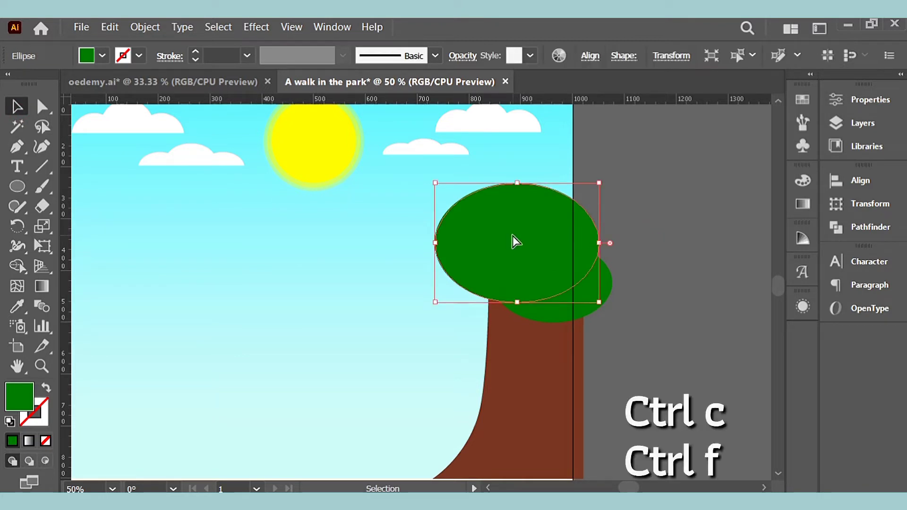
key("Right")
key("Right")
key("Right")
key("Right")
key("Right")
key("Right")
key("Right")
key("Right")
key("Right")
key("Right")
key("Right")
key("Right")
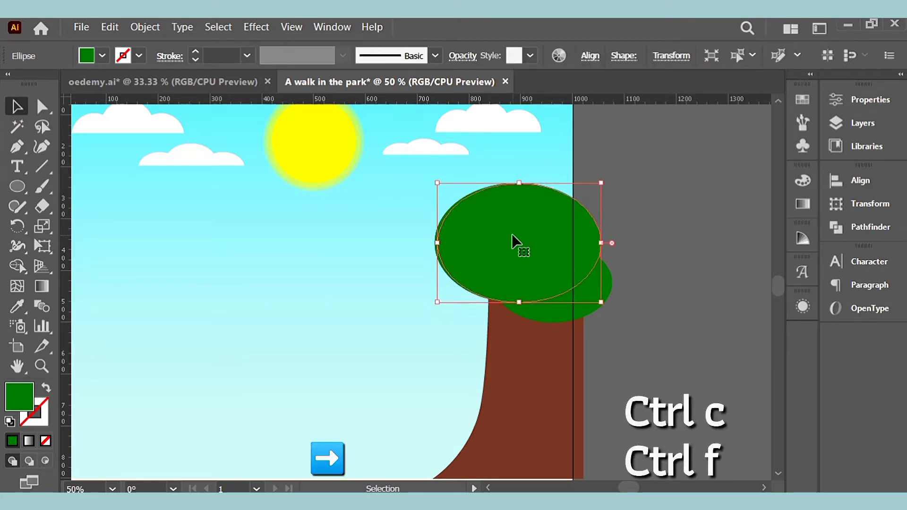
key("Right")
key("Right")
key("Right")
key("Right")
key("Right")
key("Right")
key("Right")
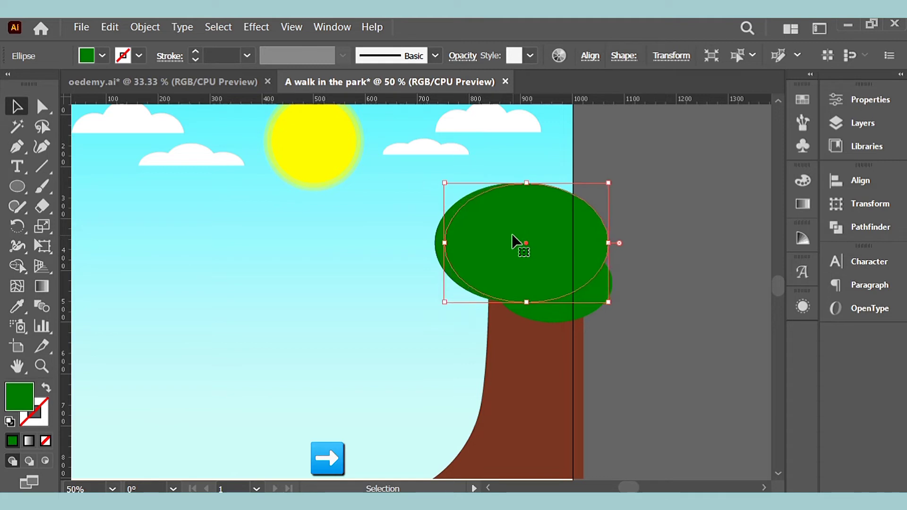
key("Right")
key("Right")
key("Right")
key("Right")
key("Right")
key("Right")
key("Right")
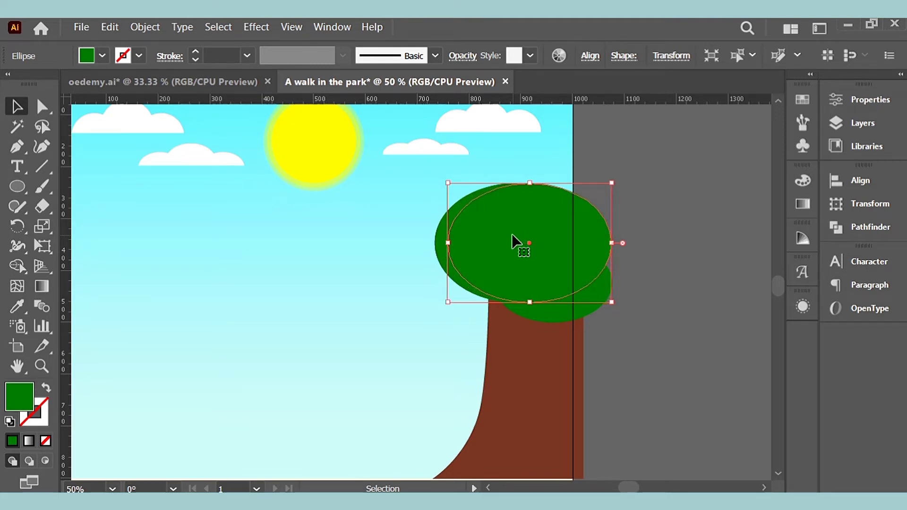
Subtract the offset top copy from the large ellipse copy beneath it with Pathfinder Minus Front, leaving a left-edge crescent.
left_click(440, 245, "shift")
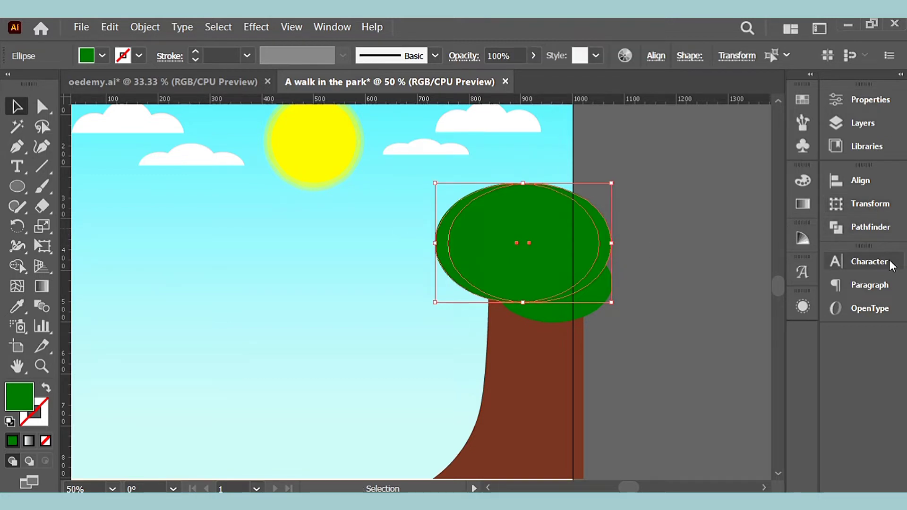
left_click(855, 225)
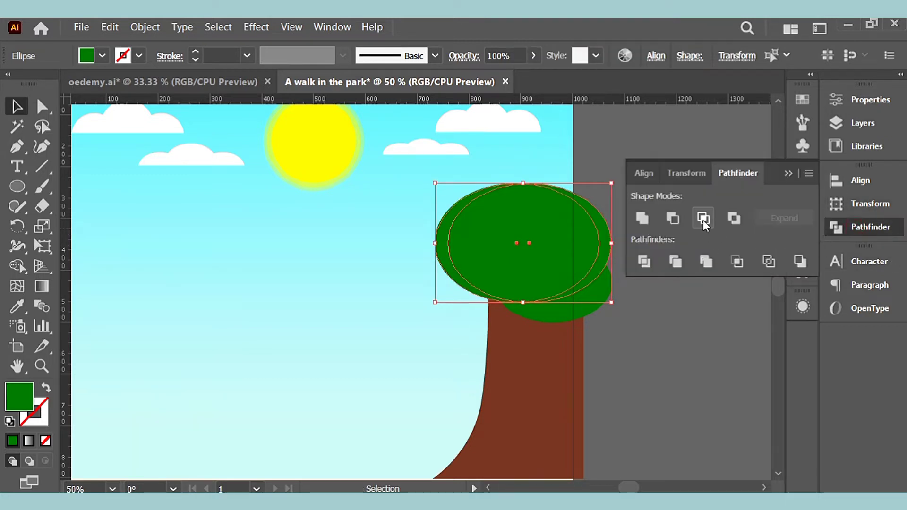
left_click(731, 219)
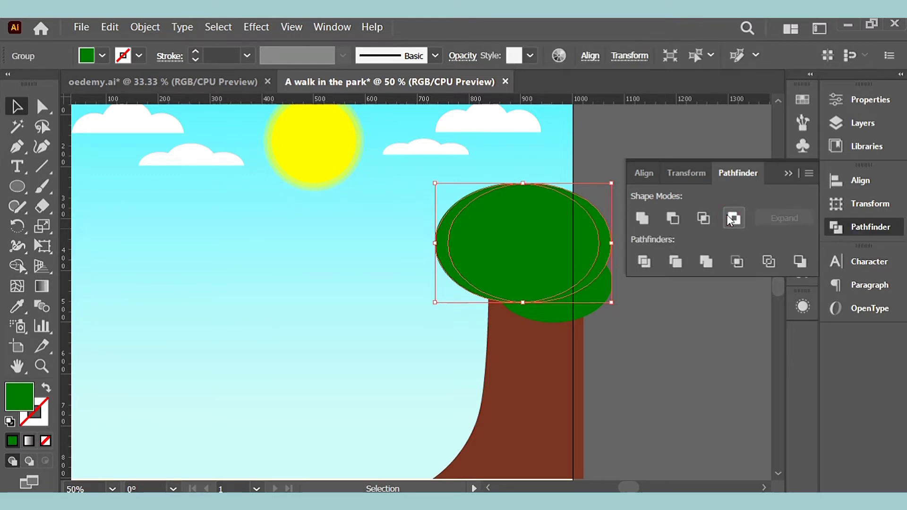
left_click(675, 220)
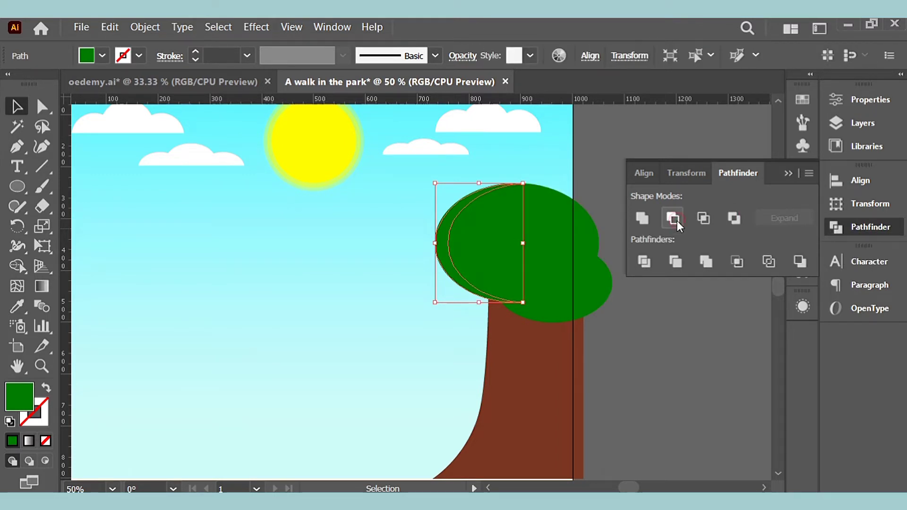
left_click(788, 172)
Fill the crescent on the large foliage ellipse with the darker green 0a540a.
double_click(28, 391)
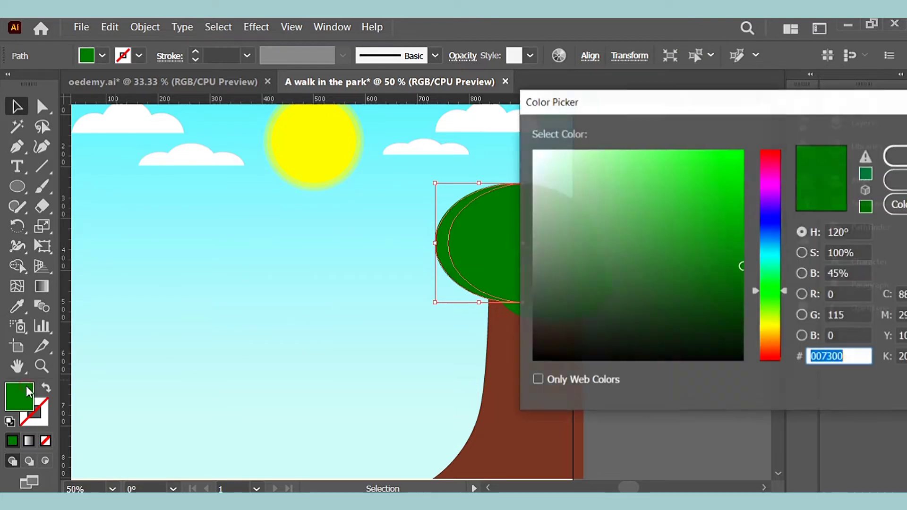
left_click(718, 290)
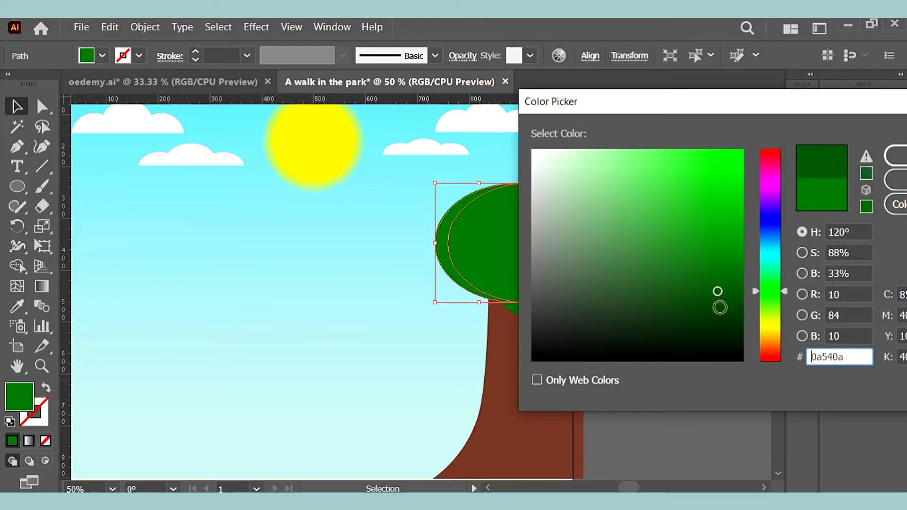
left_click(899, 156)
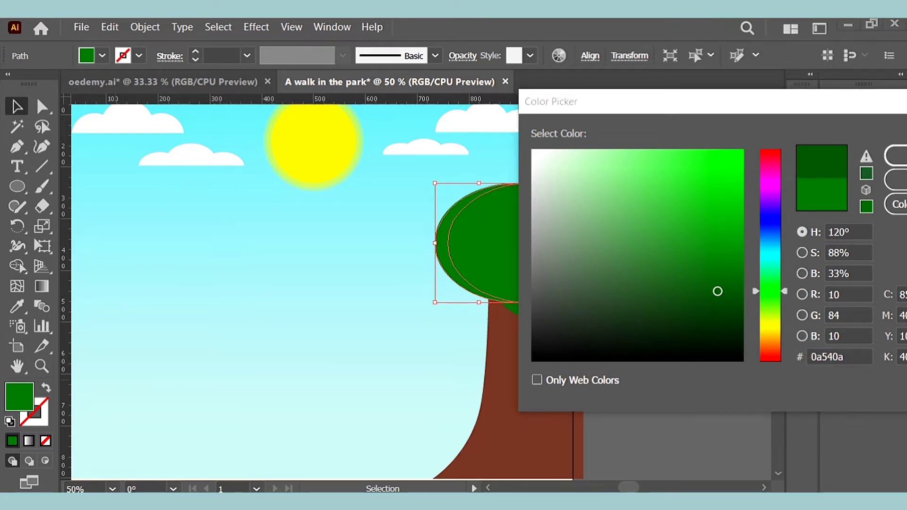
left_click(735, 220)
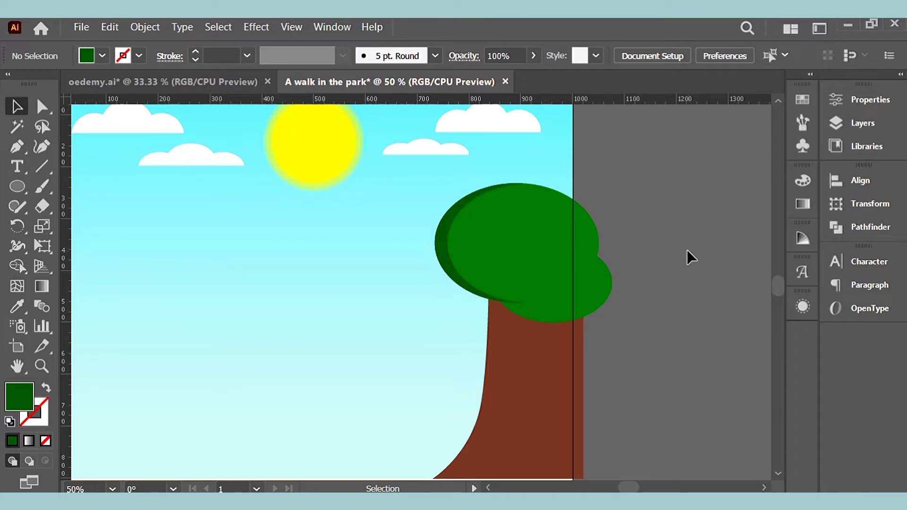
Paste copies of the smaller foliage ellipse in front of the original and move the top copy about 46 px left.
left_click(583, 298)
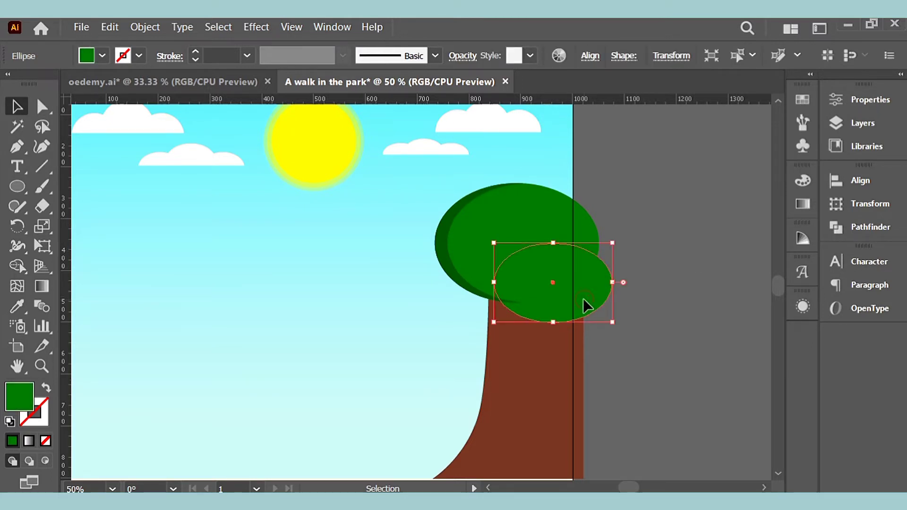
key("a")
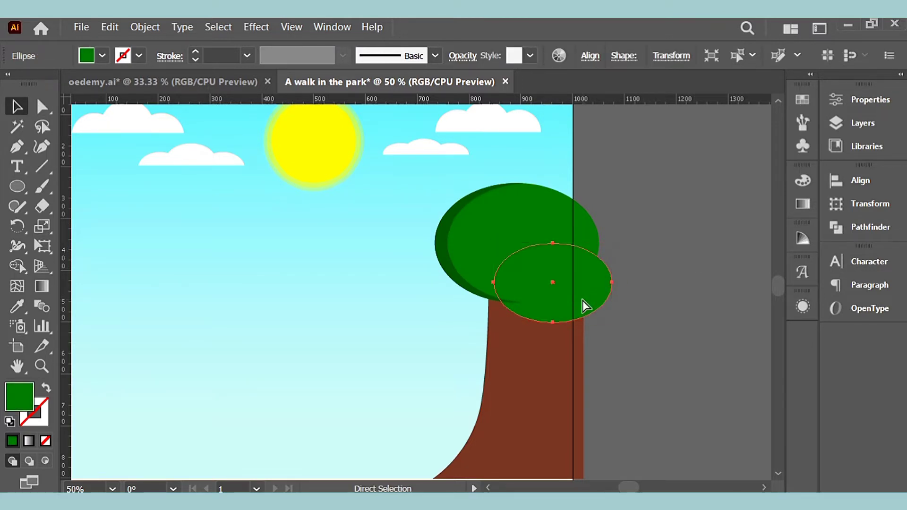
key("ctrl+c")
key("ctrl+f")
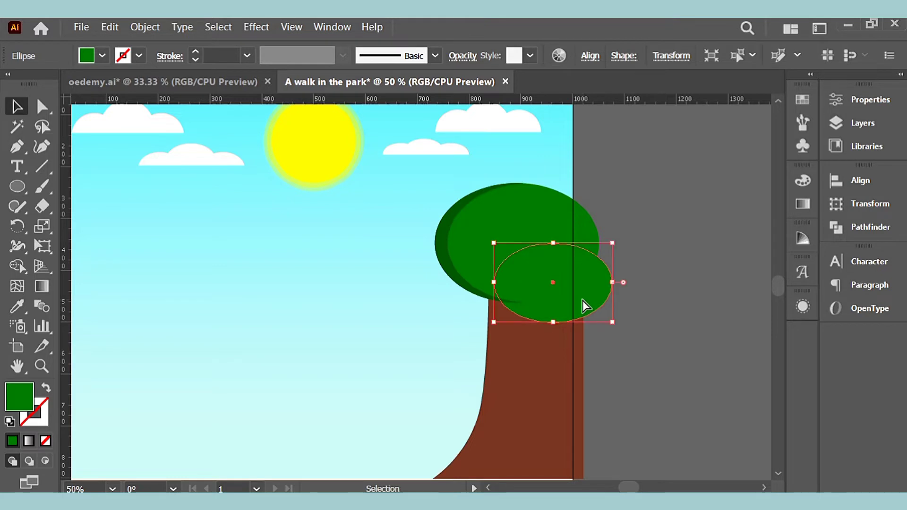
key("shift+Left")
key("shift+Left")
key("shift+Left")
key("shift+Left")
key("Left")
key("Left")
key("Left")
key("Left")
key("Left")
key("Left")
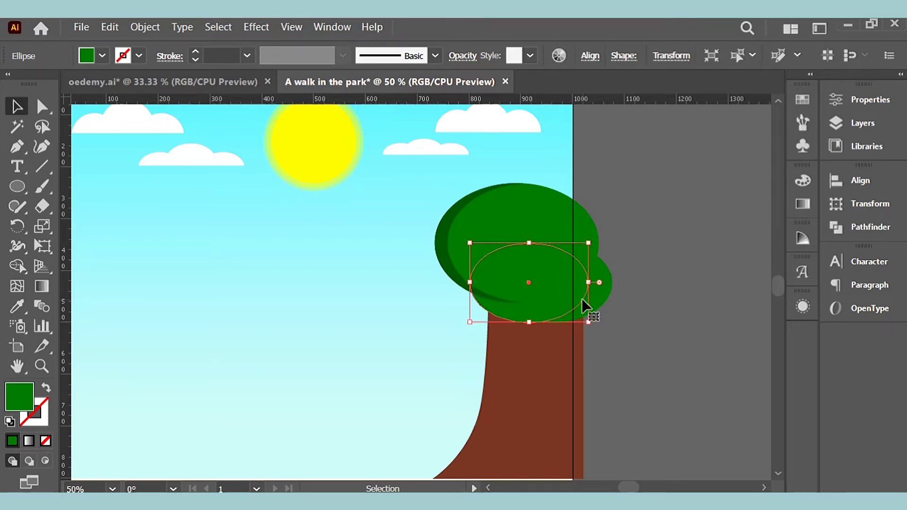
Cut a right-edge crescent from the smaller ellipse copies by subtracting the offset top one with Pathfinder Minus Front.
left_click(599, 297, "shift")
left_click(864, 226)
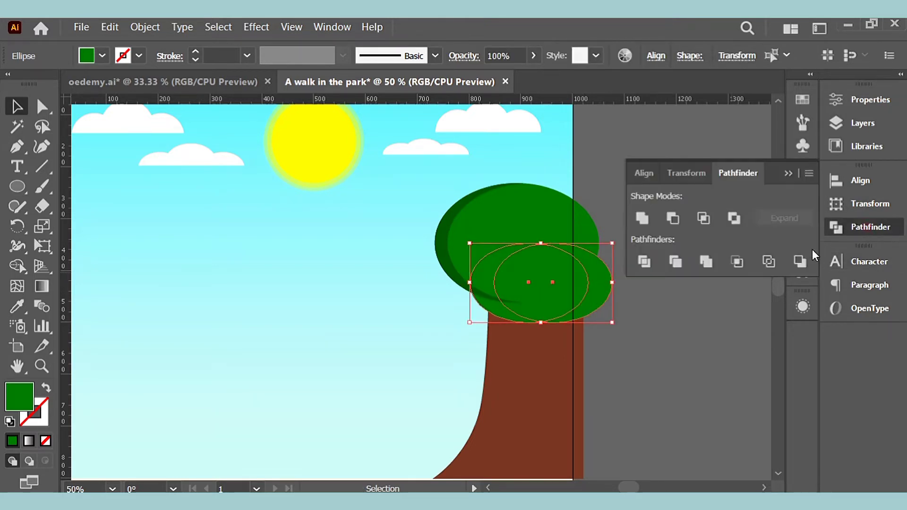
left_click(673, 218)
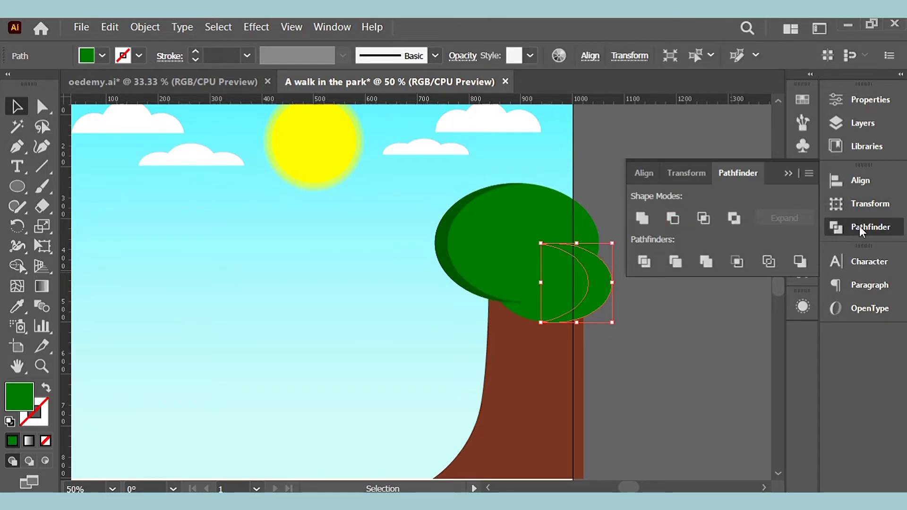
Apply the dark green of the left crescent to the right crescent with the Eyedropper.
left_click(17, 306)
left_click(441, 229)
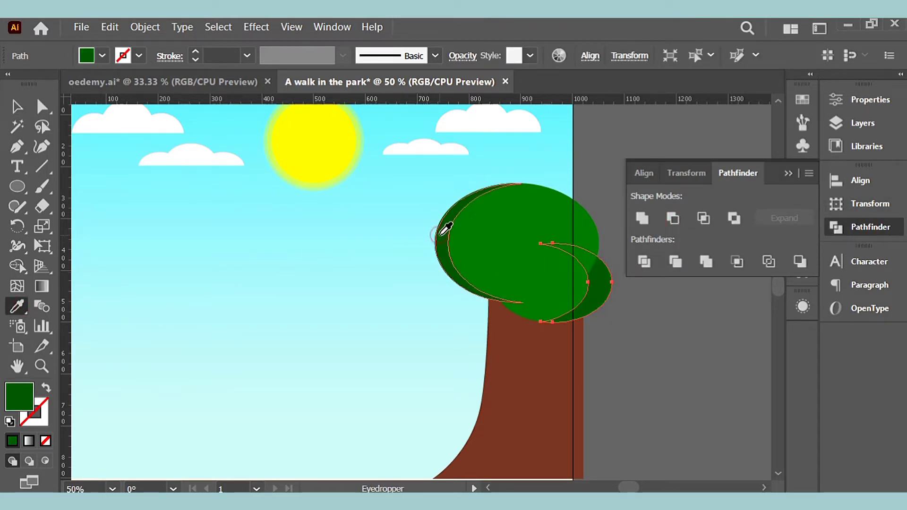
left_click(17, 106)
left_click(693, 127)
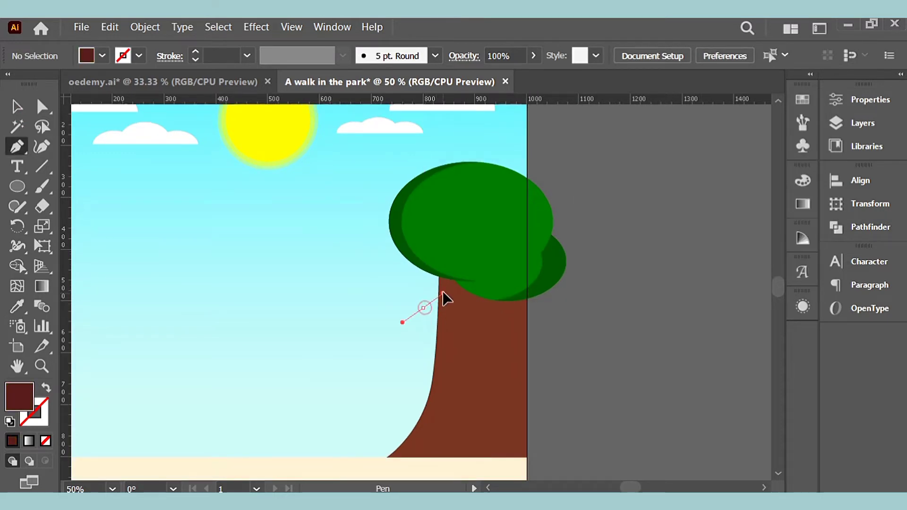
Draw a closed dark-brown shadow with the Pen tool over the trunk, curving below the foliage and down its right side.
left_click_drag(442, 292, 443, 293)
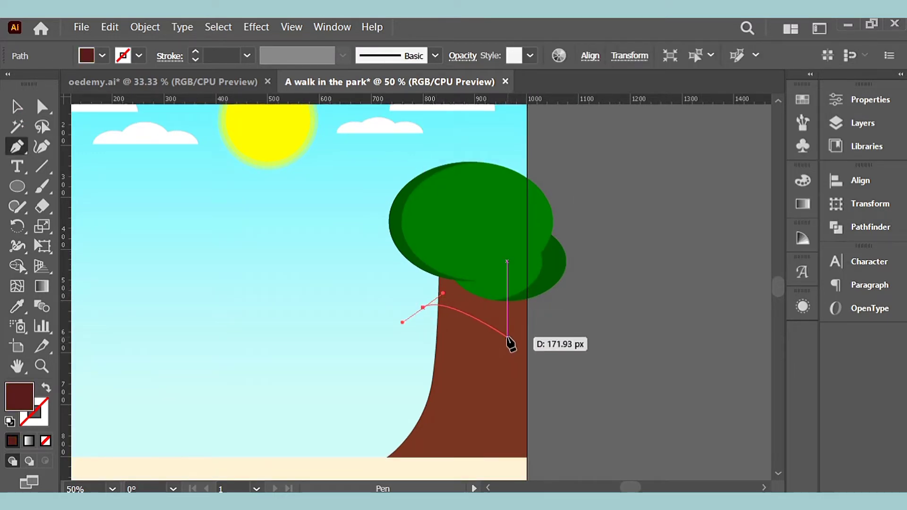
left_click_drag(507, 330, 512, 358)
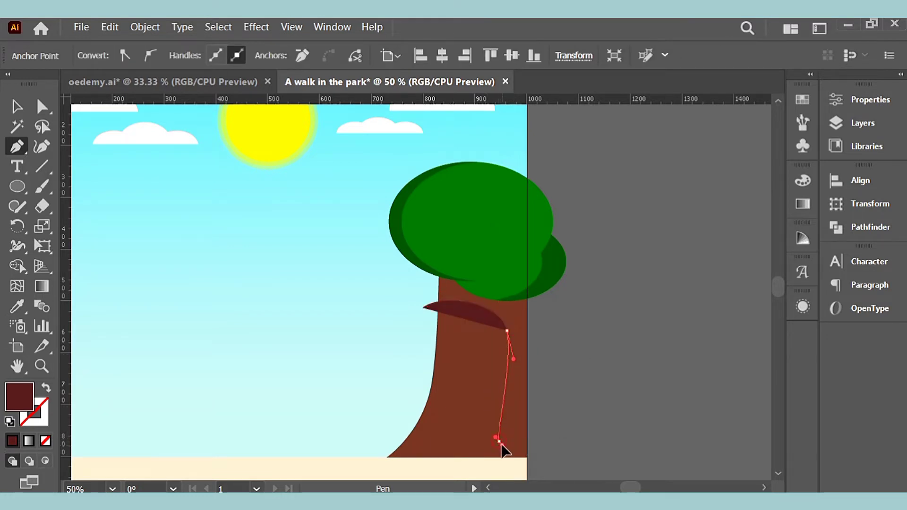
left_click_drag(498, 441, 507, 449)
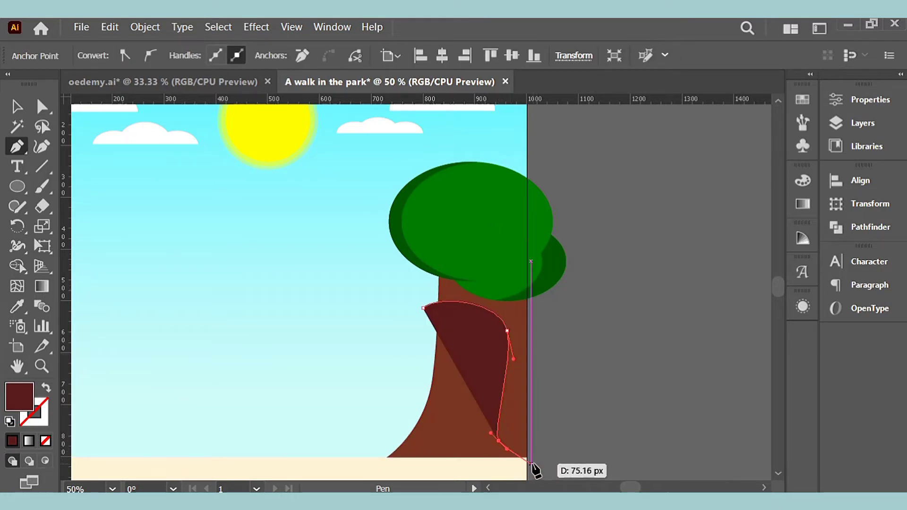
left_click(537, 460)
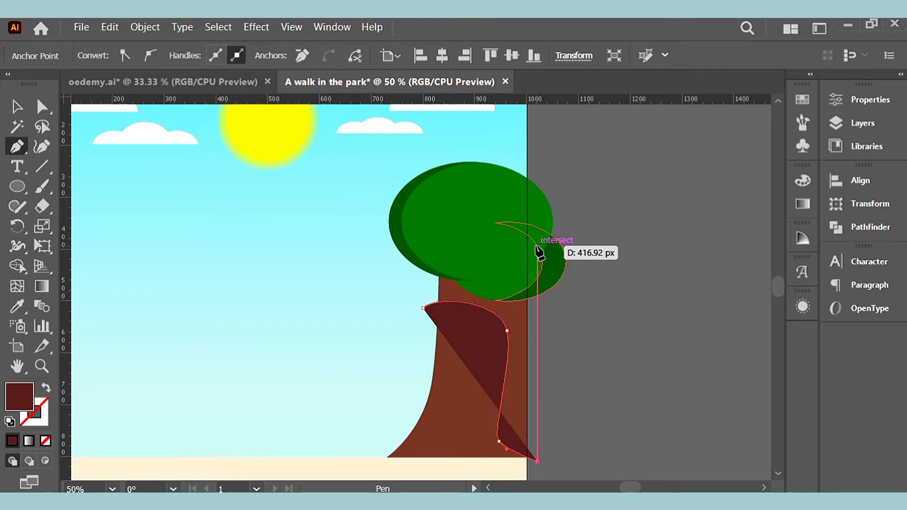
left_click(537, 246)
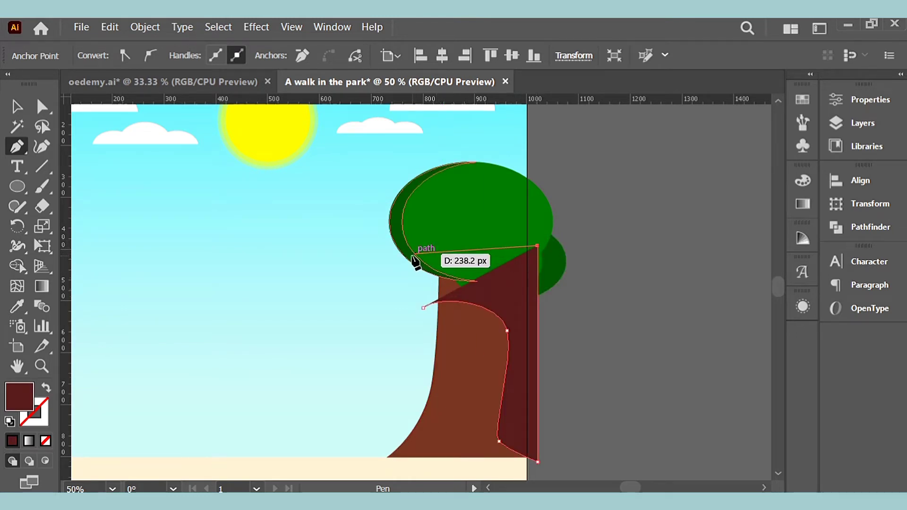
left_click(414, 254)
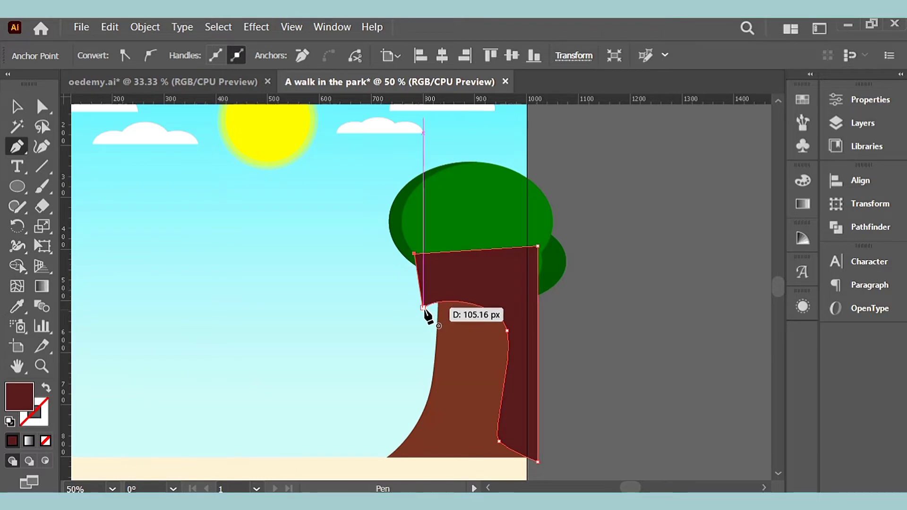
left_click(424, 308)
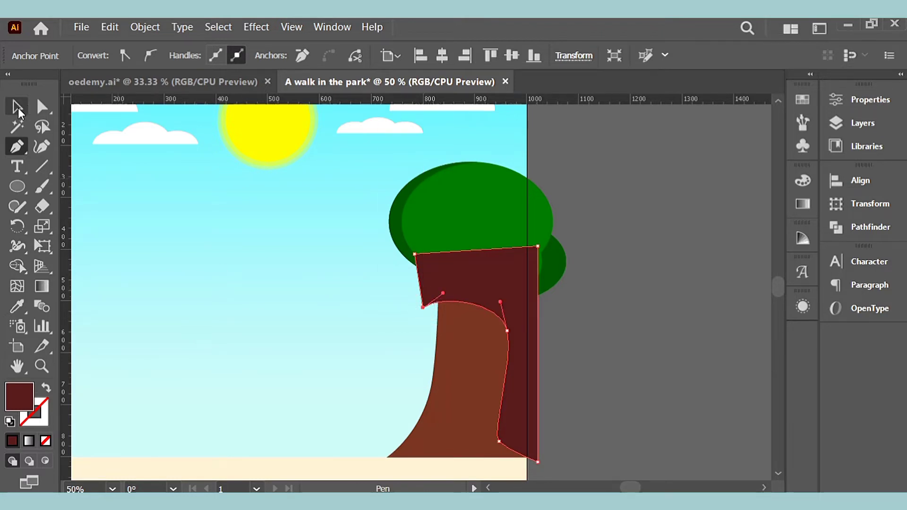
Remove the parts of the dark-brown shadow that extend beyond the trunk's left and right edges with Shape Builder.
left_click(18, 109)
left_click(466, 414, "shift")
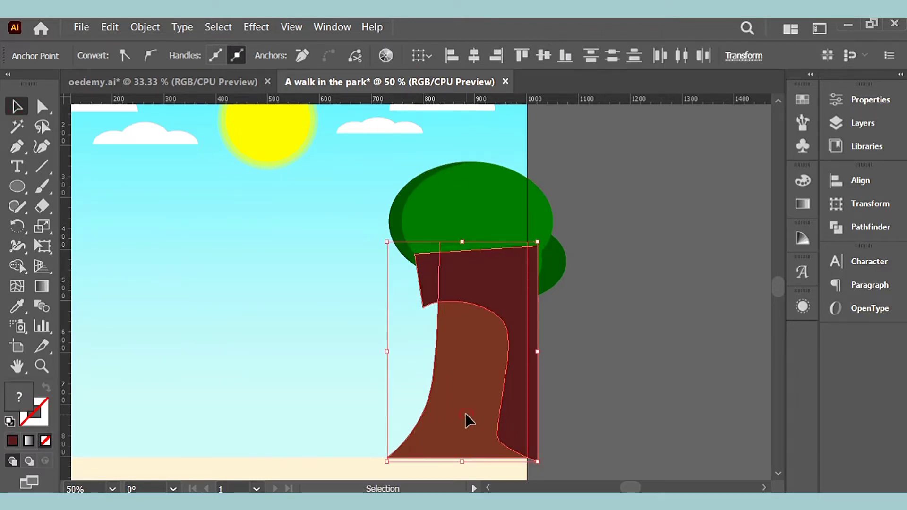
left_click(24, 259)
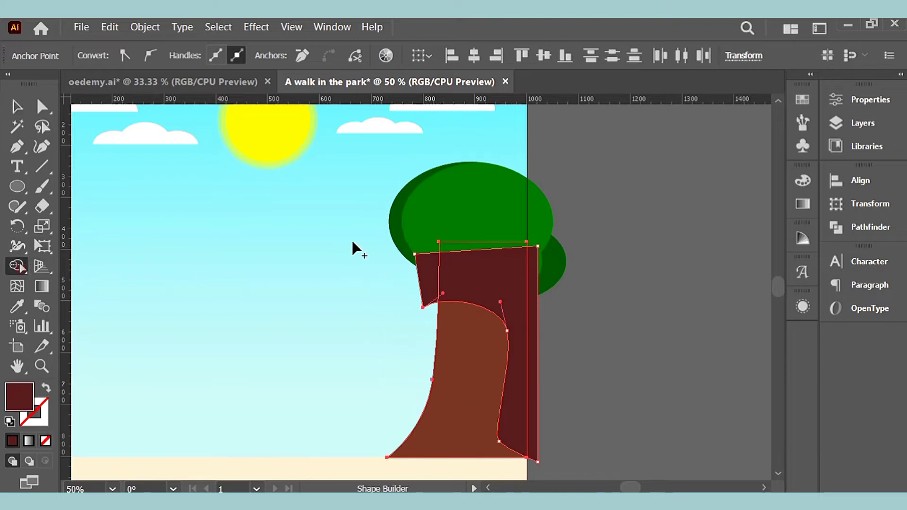
left_click(432, 281, "alt")
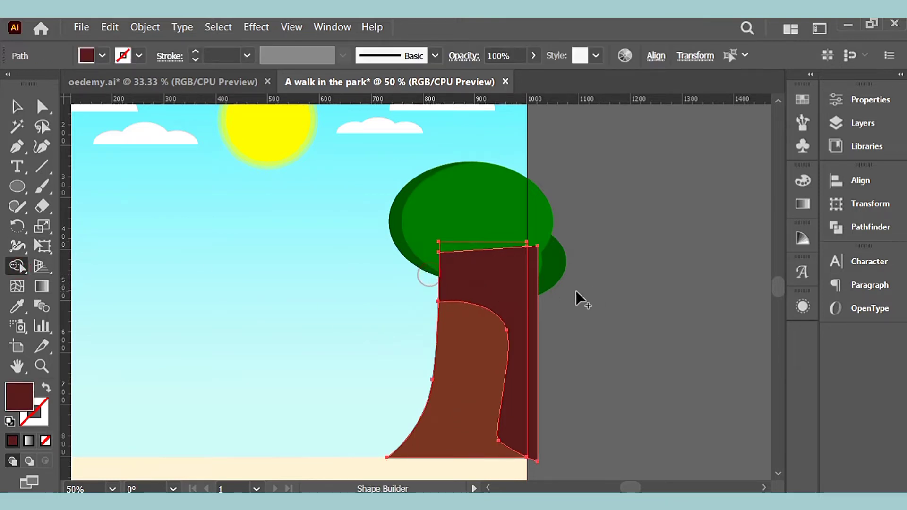
left_click(533, 302, "alt")
left_click(17, 107)
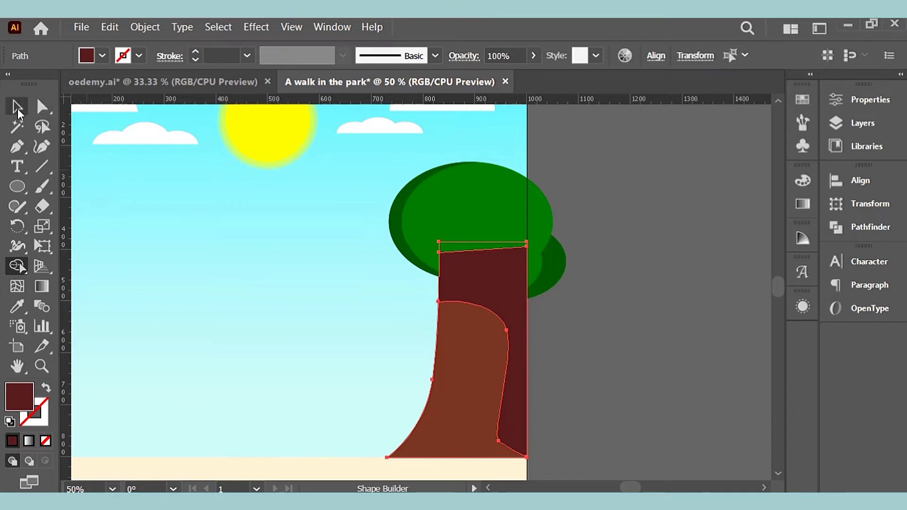
left_click(668, 163)
Bring the foliage ellipses and their dark-green crescents to the front of the trunk.
left_click_drag(676, 186, 543, 232)
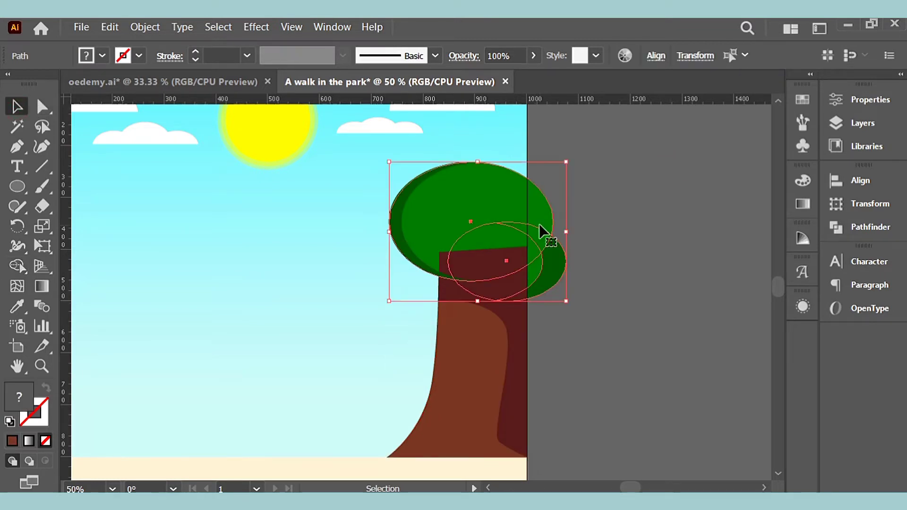
right_click(400, 210)
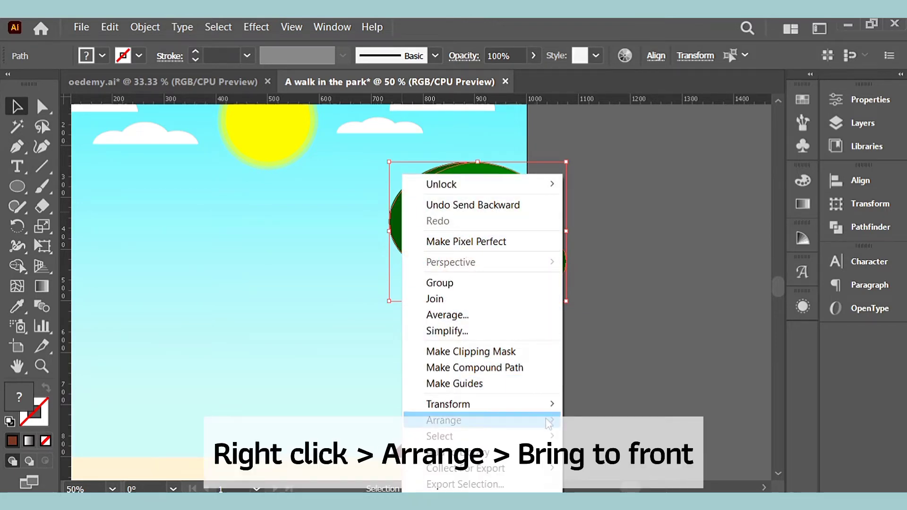
mouse_move(543, 420)
left_click(587, 422)
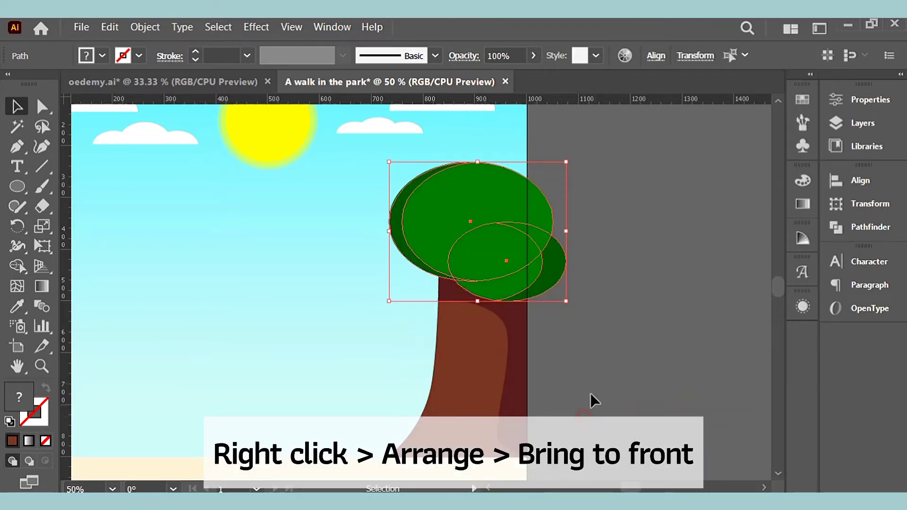
left_click(640, 283)
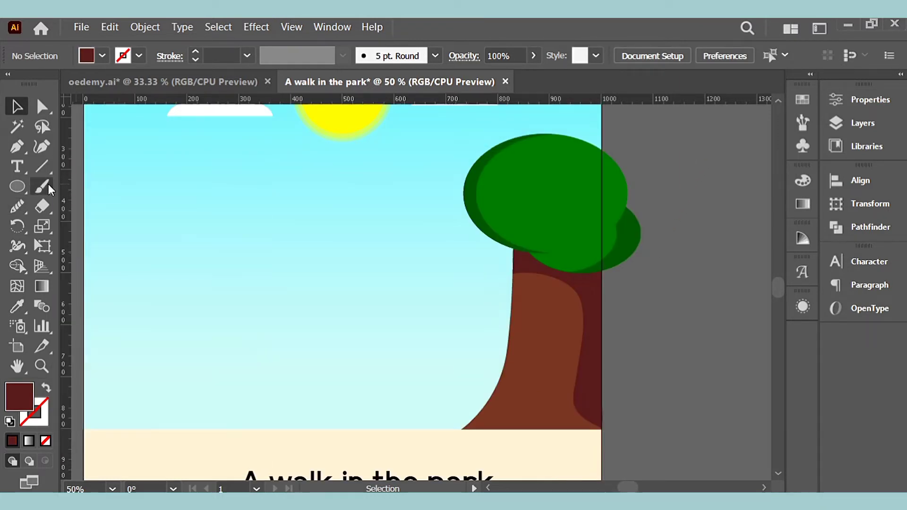
Paint dark-brown bark details on the trunk with the Paintbrush: a spiral knot in the upper part and three curved lines near the base.
left_click(48, 184)
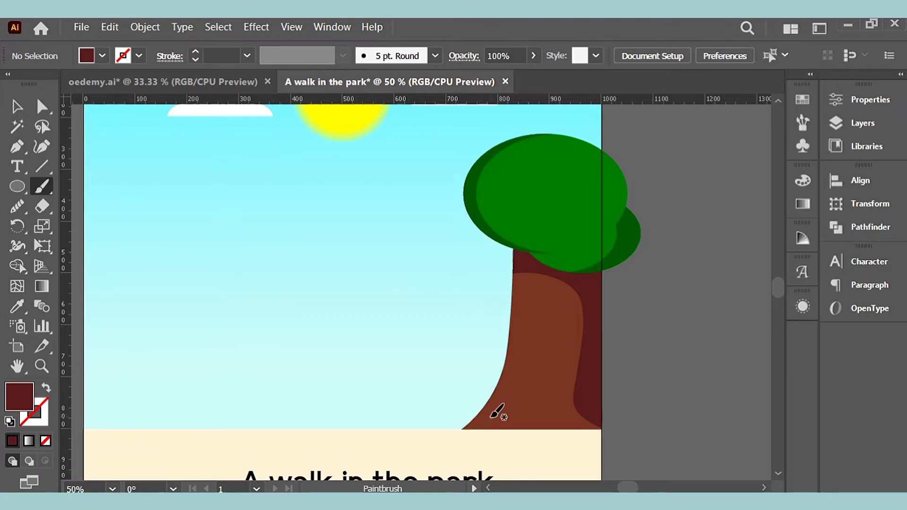
left_click_drag(504, 407, 515, 382)
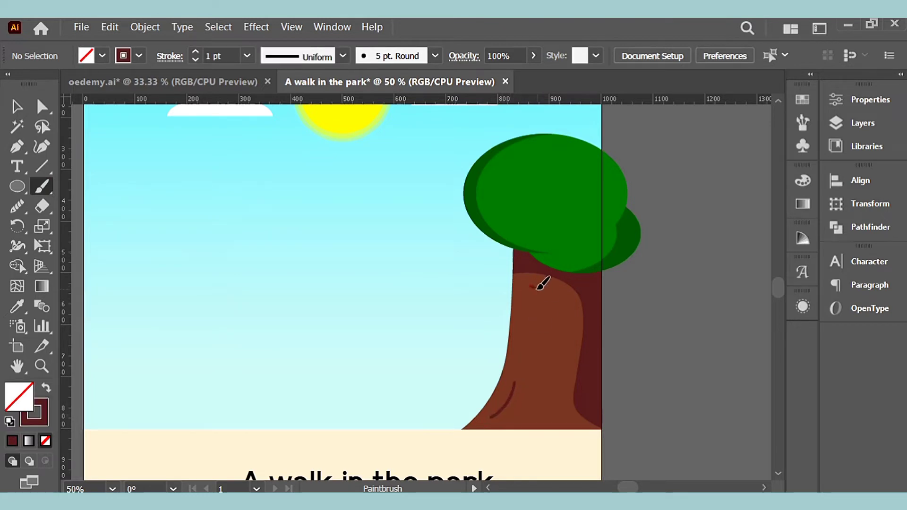
mouse_move(555, 355)
left_mouse_down()
mouse_move(556, 400)
mouse_move(546, 418)
left_mouse_up()
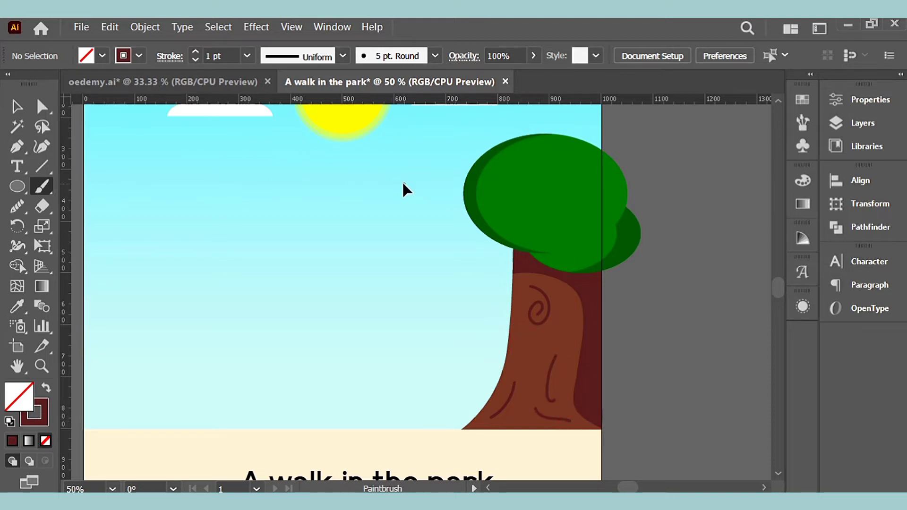
Apply the tapered width profile with its thickest part near one end to the spiral and the three curved bark lines.
left_click(17, 106)
left_click(535, 305)
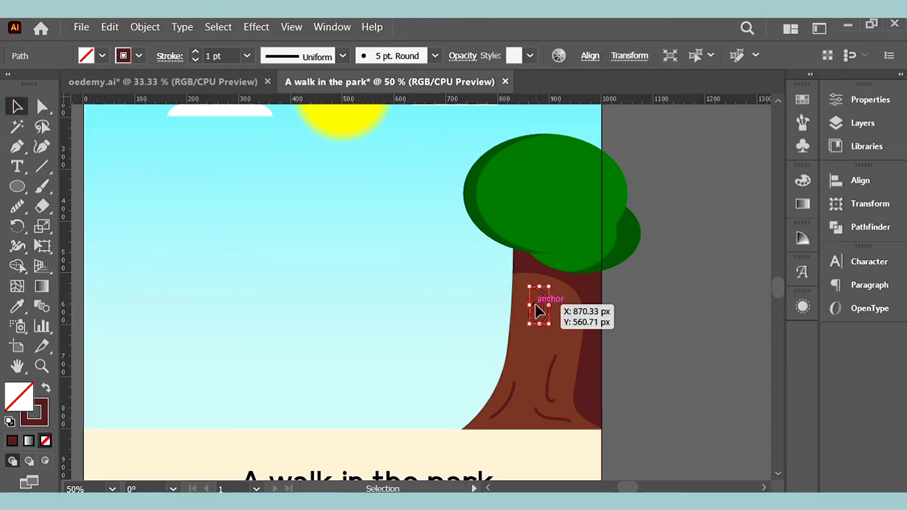
left_click(558, 357, "shift")
key("ctrl+z")
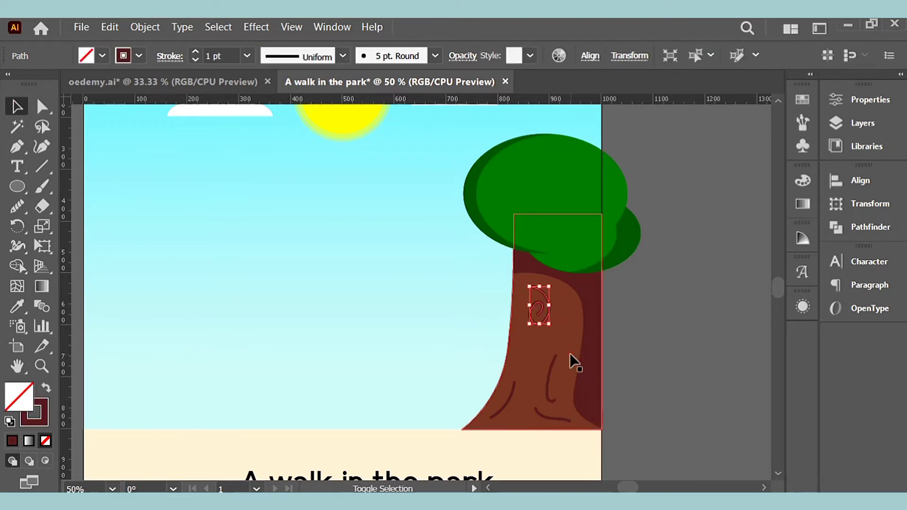
left_click(555, 367, "shift")
left_click(560, 419, "shift")
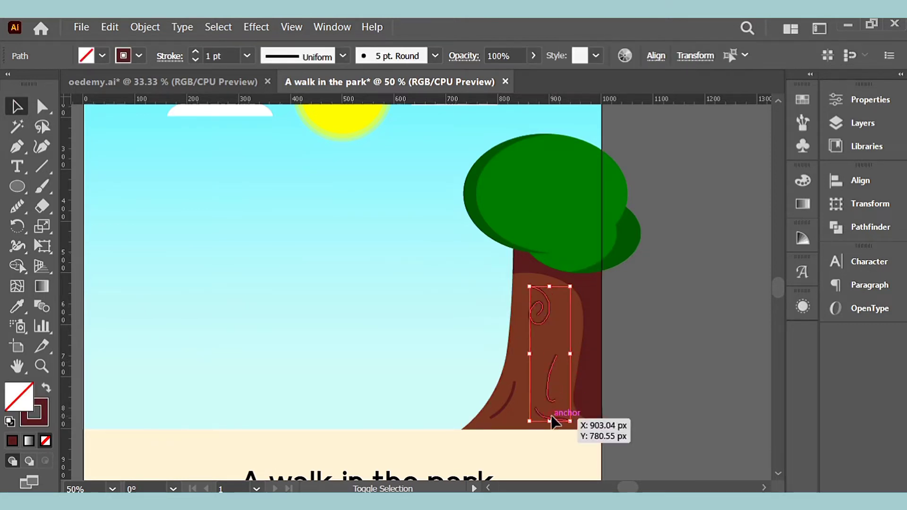
left_click(501, 411, "shift")
left_click(343, 56)
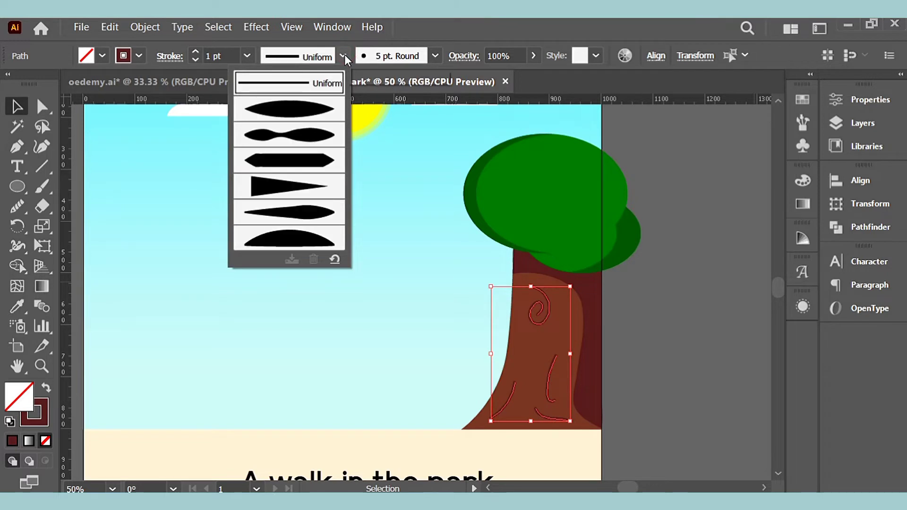
left_click(305, 216)
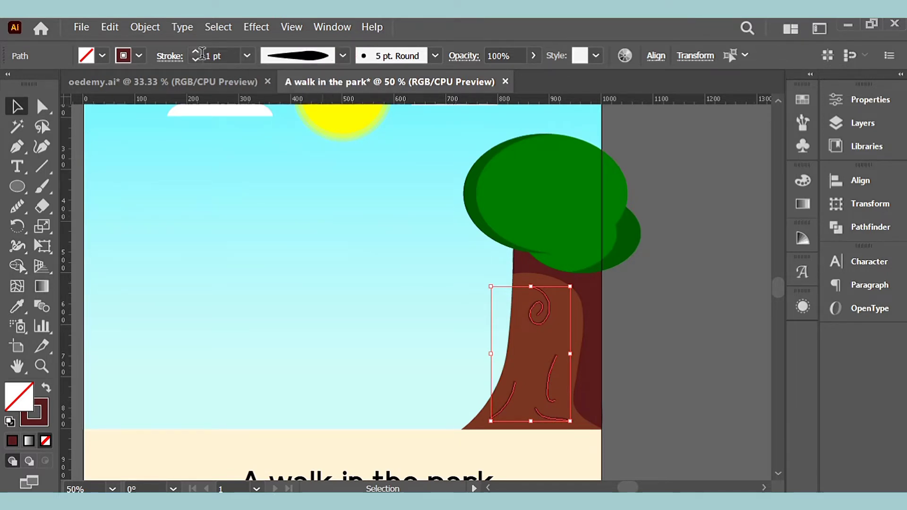
Switch the four bark lines to the Basic brush and increase their stroke weight to at least 5 pt.
left_click(435, 56)
left_click(399, 146)
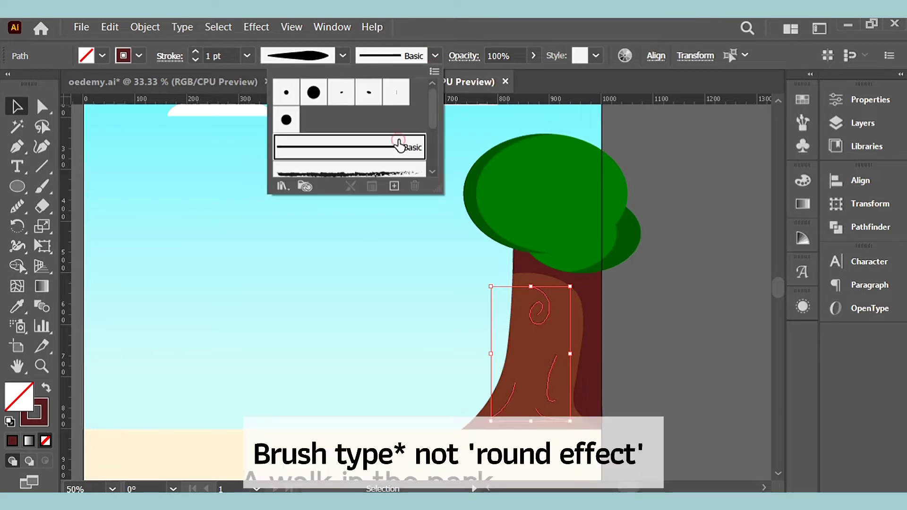
left_click(440, 56)
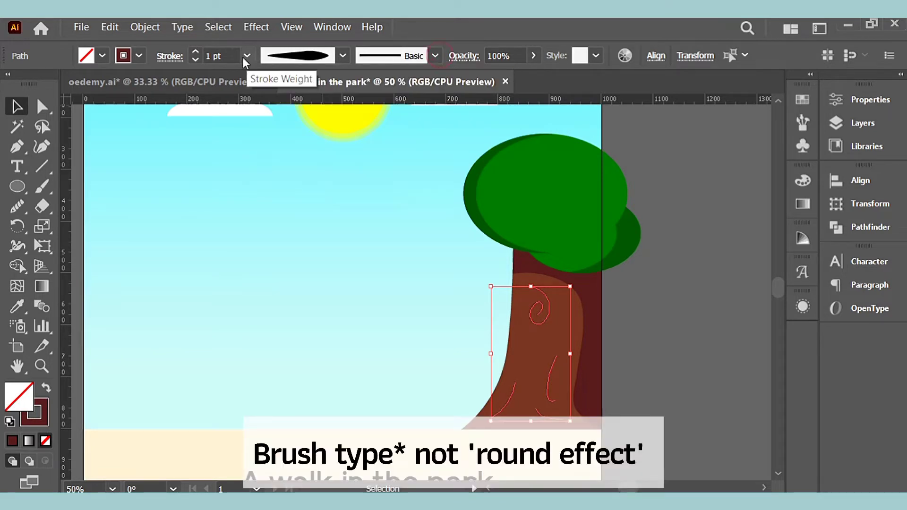
left_click(198, 53)
left_click(199, 52)
left_click(199, 53)
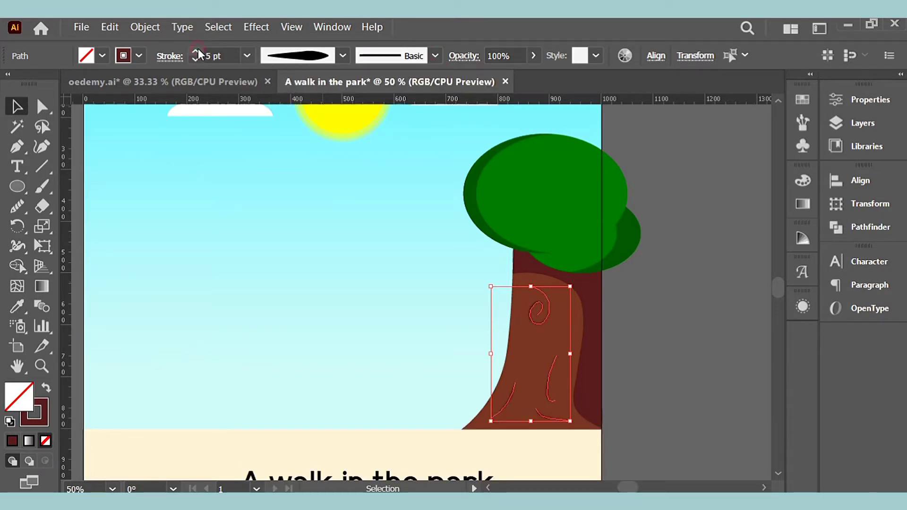
left_click(199, 53)
left_click(199, 52)
left_click(689, 225)
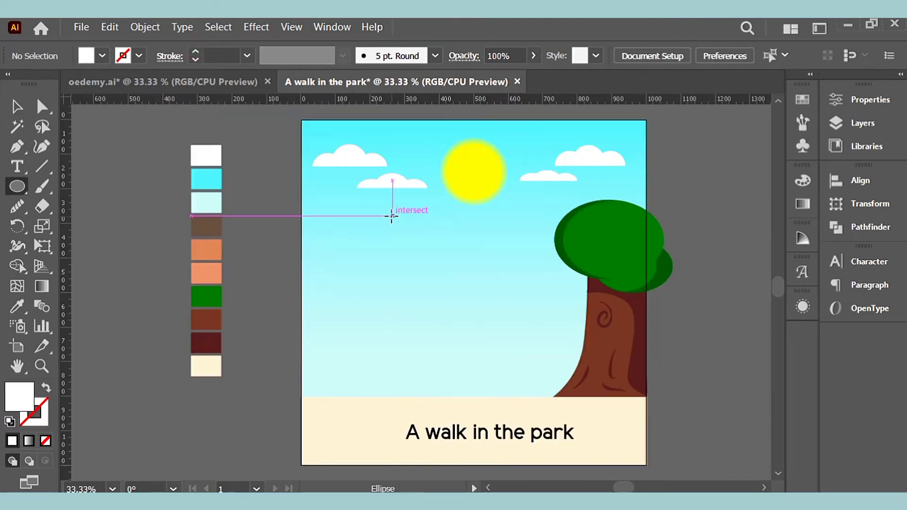
Draw a white circle in the sky below the left clouds and place a same-sized copy beside it so the two overlap.
mouse_move(391, 211)
left_mouse_down()
mouse_move(412, 237)
mouse_move(405, 212)
mouse_move(440, 217)
mouse_move(424, 217)
left_mouse_up()
key("v")
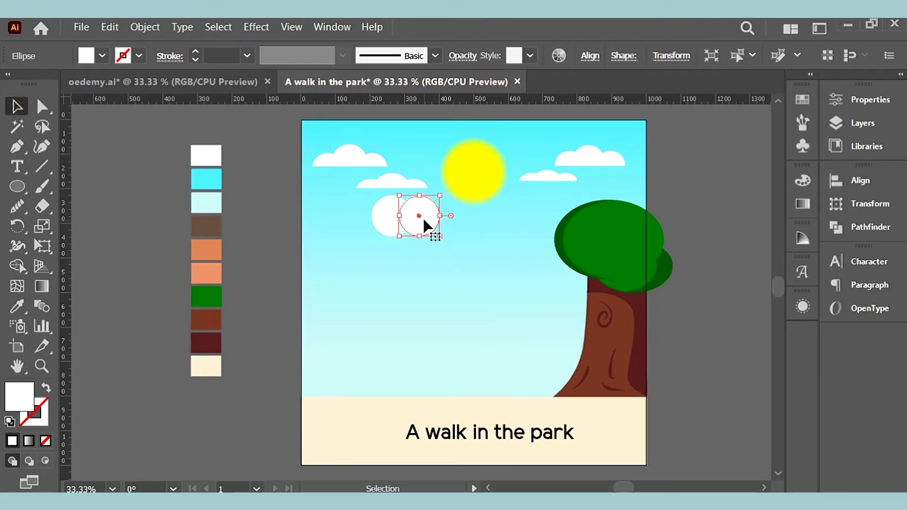
left_click(390, 218)
key("Left")
key("Left")
key("Left")
key("Left")
key("Left")
key("Left")
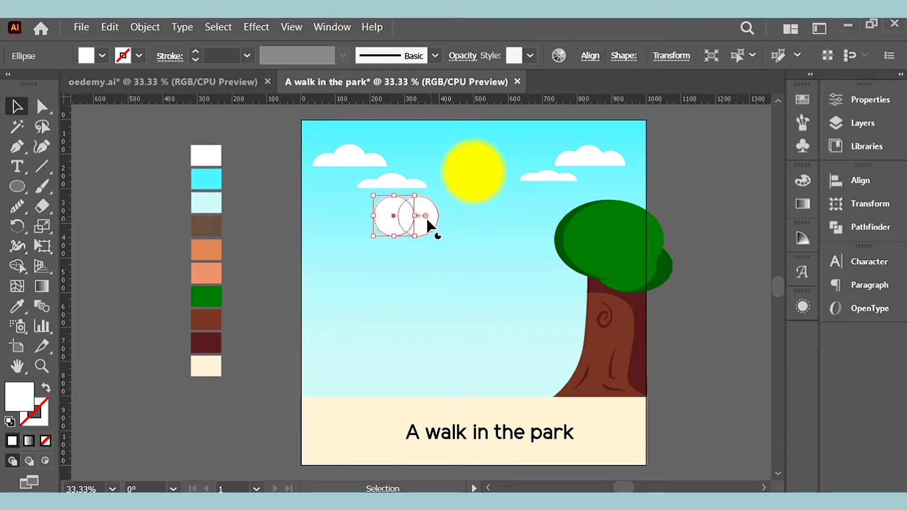
Reduce the two white circles to their overlapping leaf shape with Pathfinder Intersect.
left_click(426, 220, "shift")
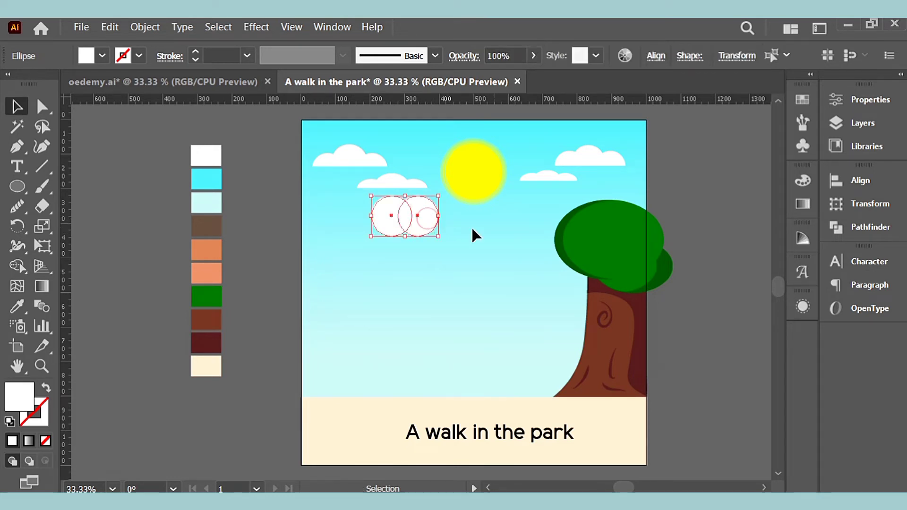
left_click(870, 227)
left_click(710, 217)
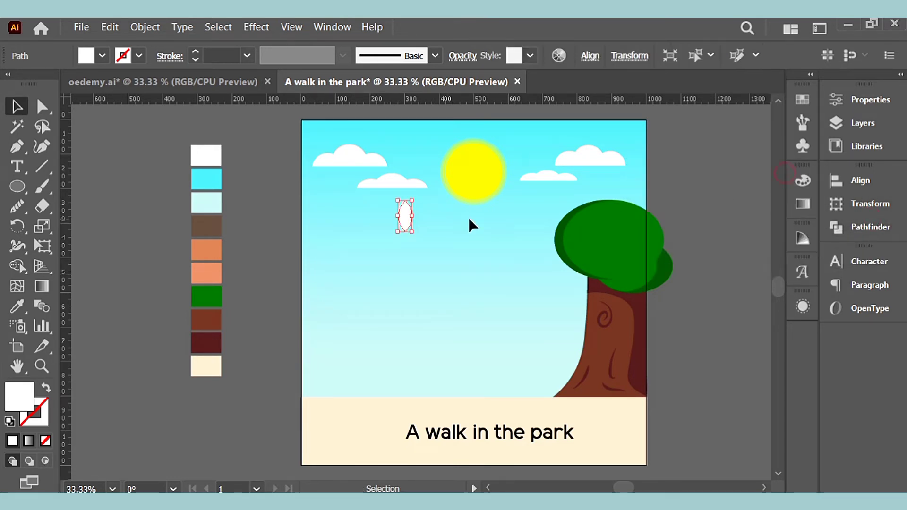
Shrink the white leaf onto the foliage's left edge and give it the foliage's green with the Eyedropper.
left_click_drag(405, 230, 534, 284)
scroll(483, 255, "up", 3)
scroll(728, 243, "down", 2)
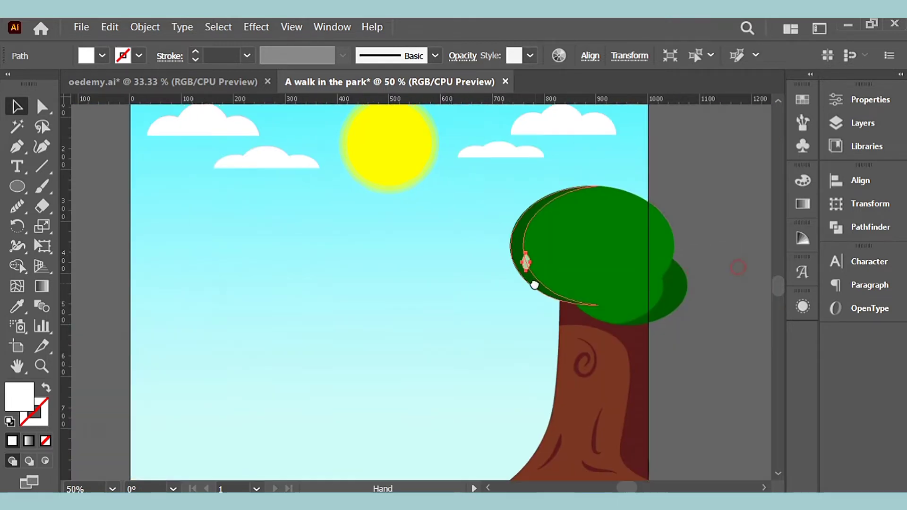
scroll(548, 265, "up", 1)
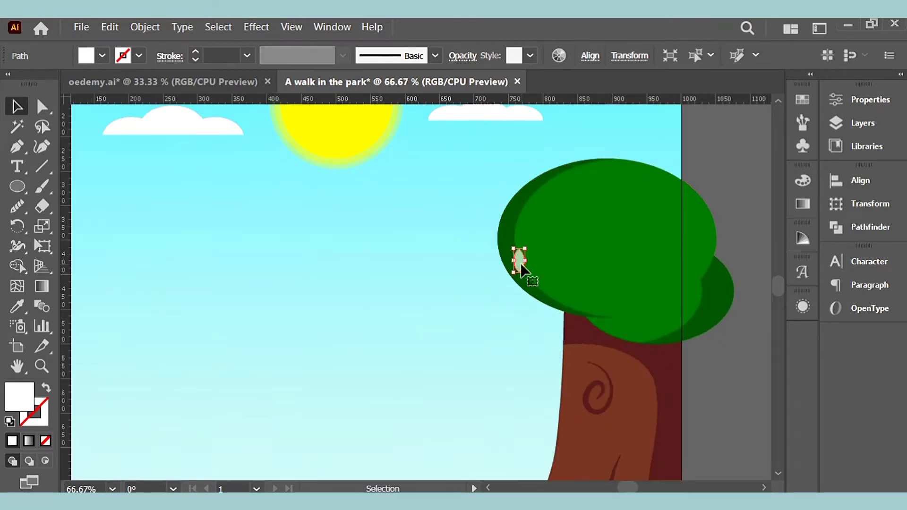
left_click(17, 306)
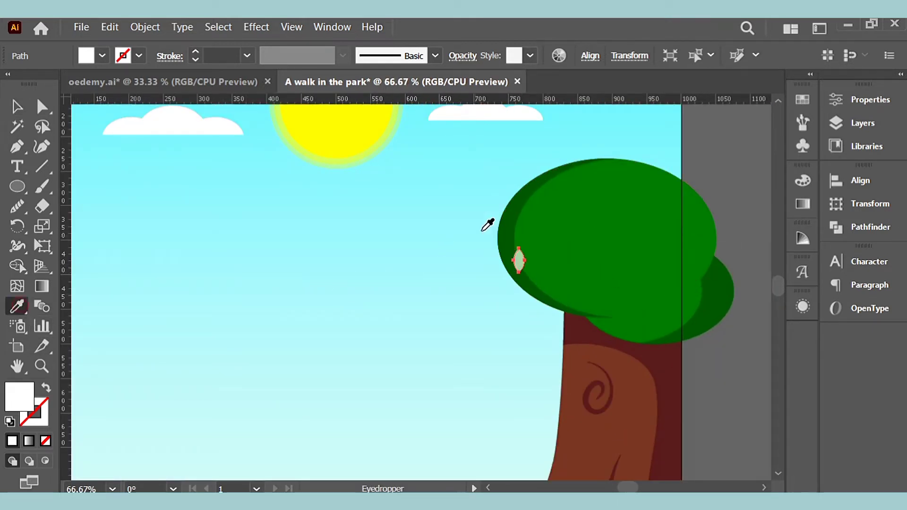
left_click(542, 203)
Set the leaf's blending mode to Multiply with 27% opacity and scatter copies of it across the foliage.
left_click(472, 61)
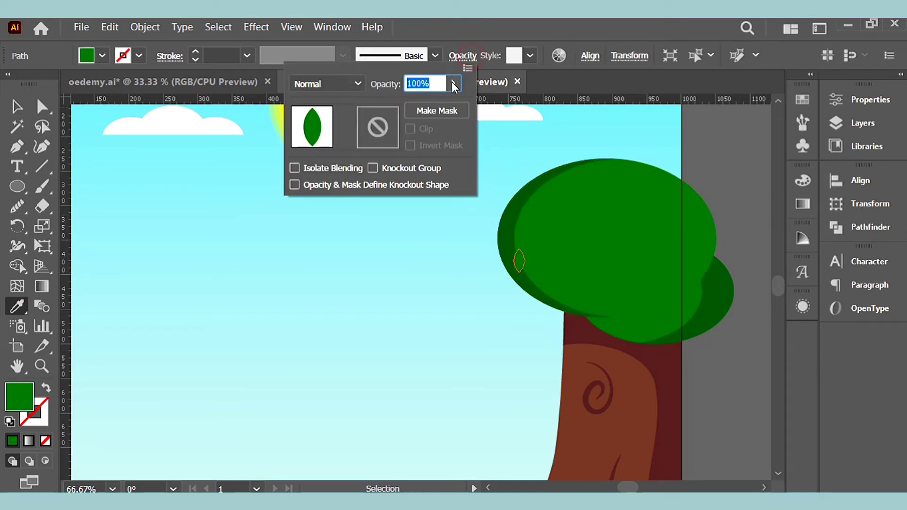
left_click(453, 83)
left_click_drag(421, 106, 452, 102)
left_click(347, 85)
left_click(347, 142)
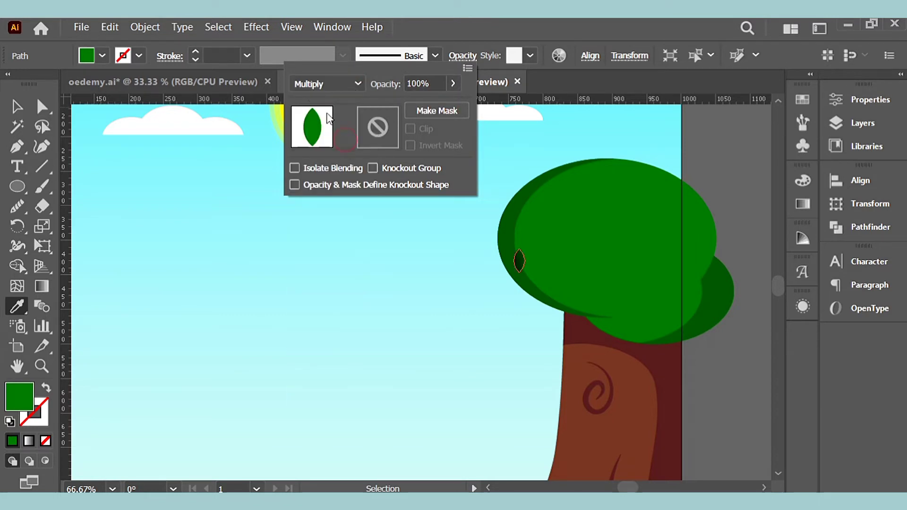
left_click(452, 83)
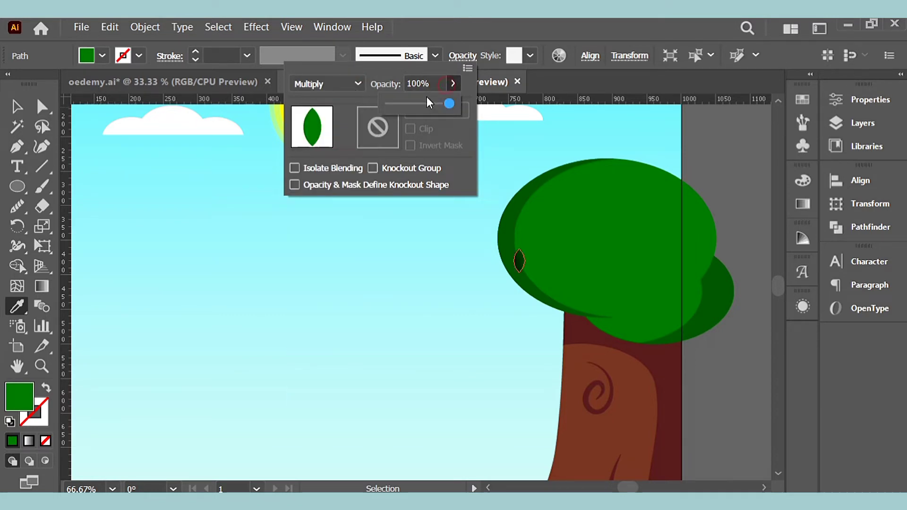
left_click(477, 84)
left_click_drag(523, 223, 475, 211)
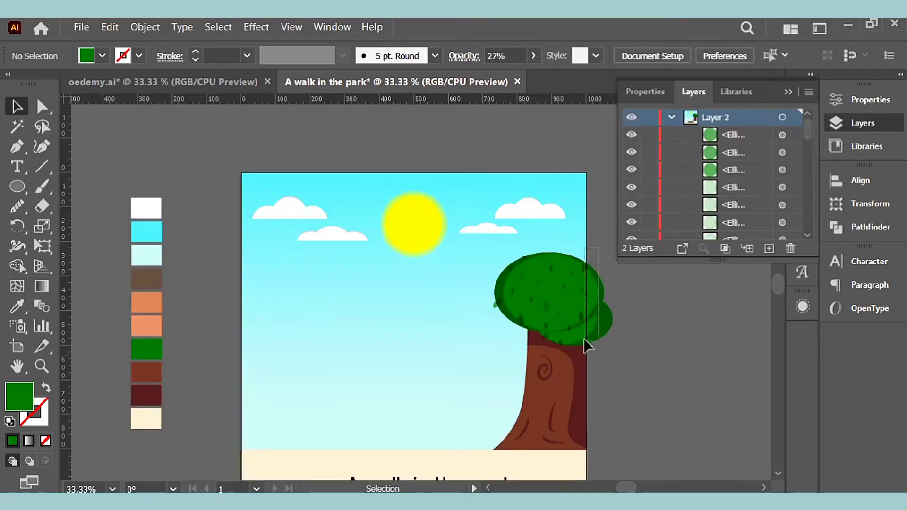
Remove the part of the smaller foliage and its crescent beyond the artboard's right edge with Shape Builder.
left_click_drag(589, 369, 561, 367)
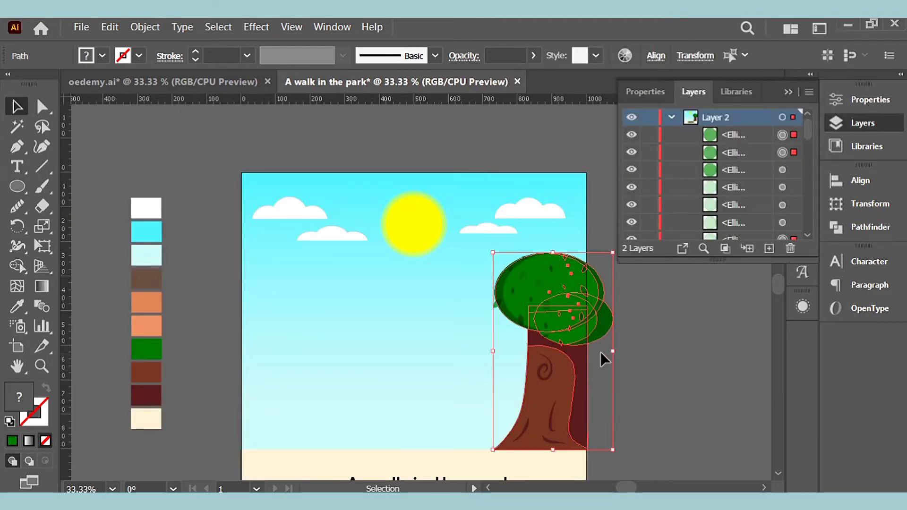
left_click(16, 266)
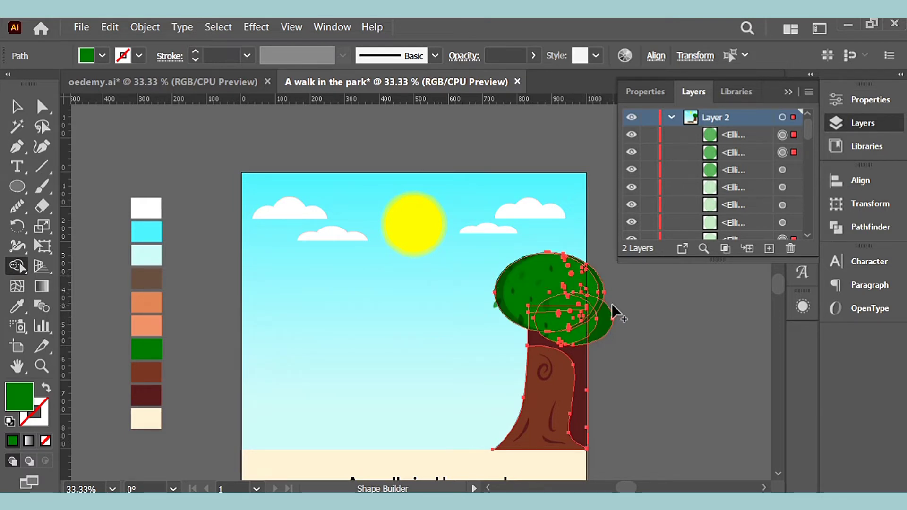
left_click(598, 322, "alt")
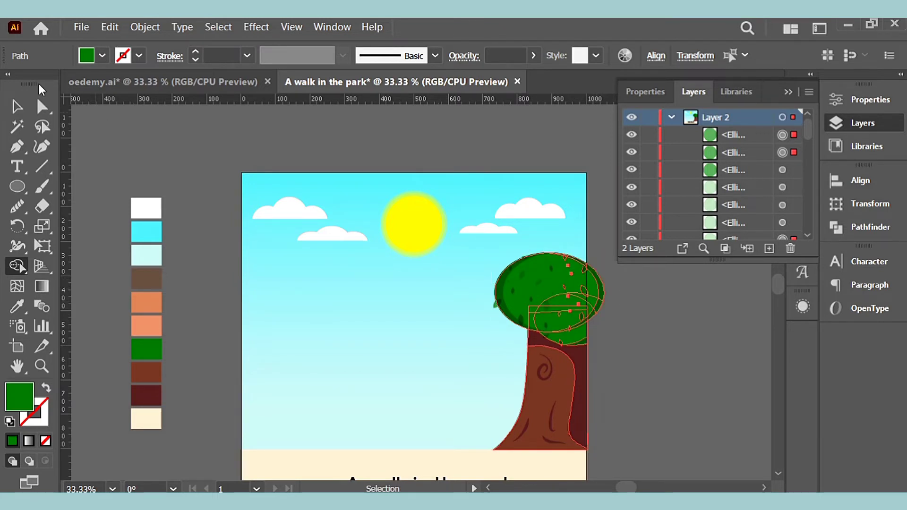
key("v")
left_click(646, 354)
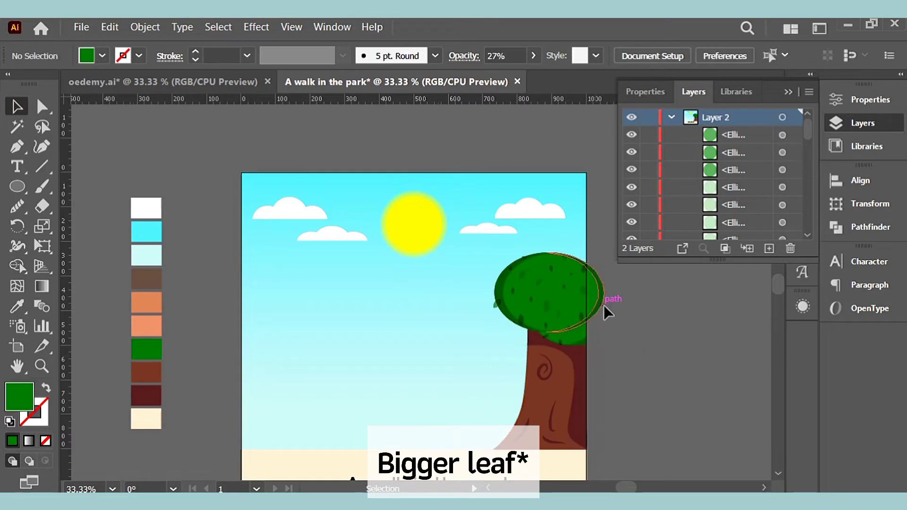
Unlock the sky rectangle and use Shape Builder with it to remove the larger foliage's parts beyond the artboard's right edge.
left_click_drag(809, 126, 806, 222)
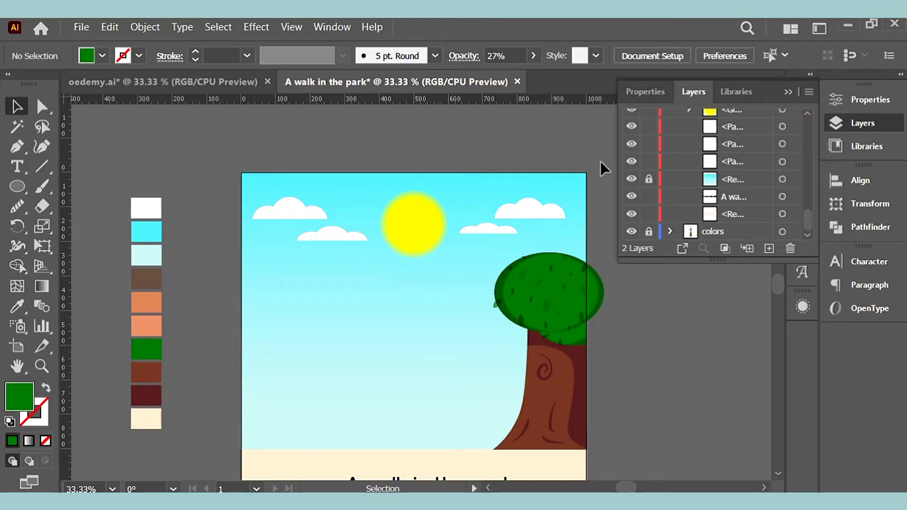
left_click(647, 178)
left_click(591, 307)
left_click(782, 179, "shift")
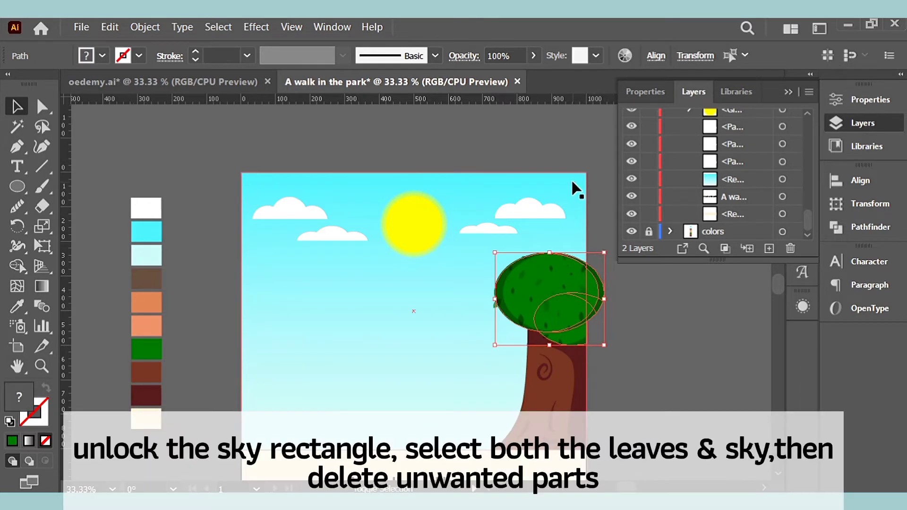
left_click(17, 266)
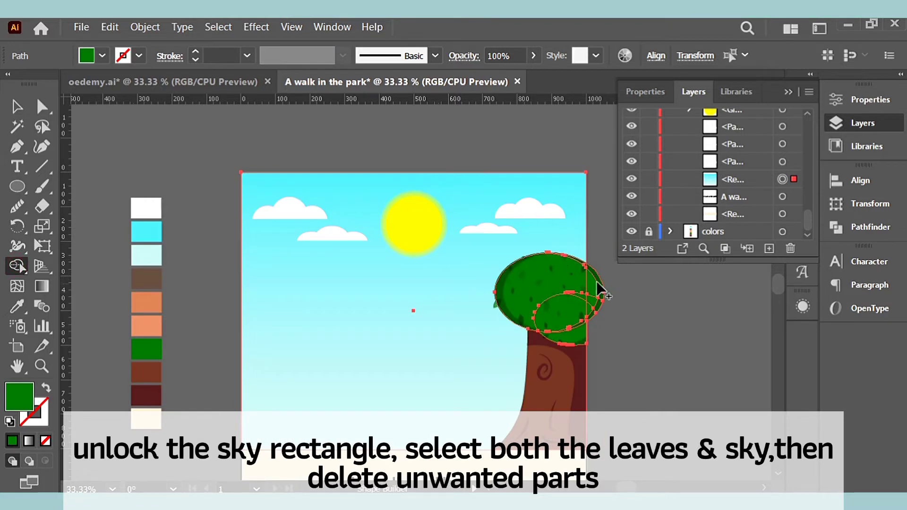
left_click(600, 304, "alt")
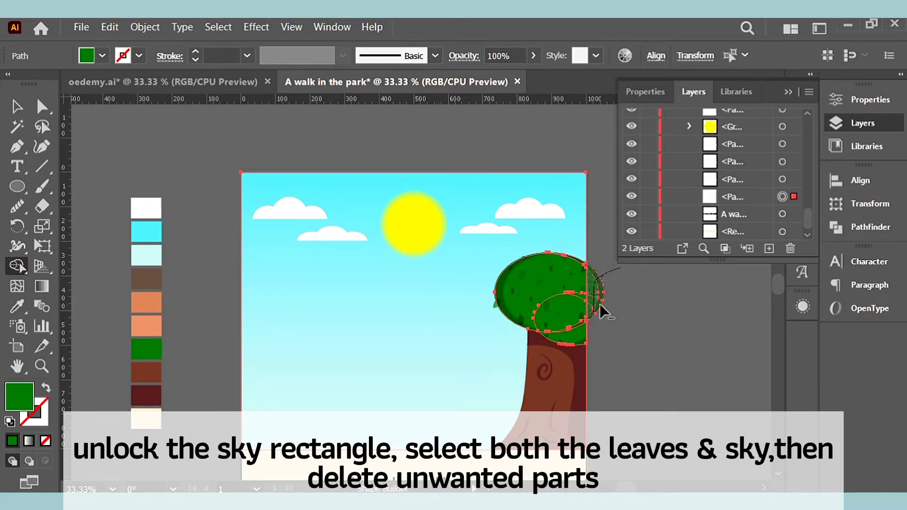
key("v")
left_click(380, 156)
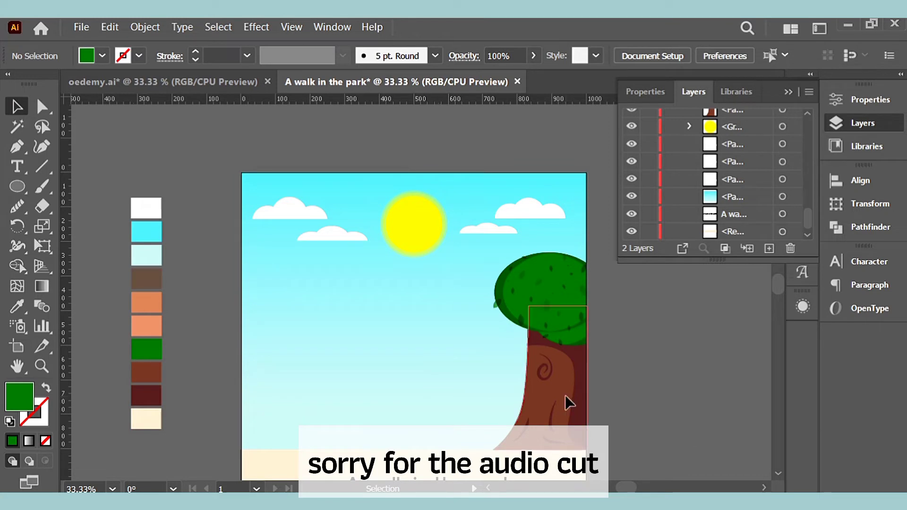
Lock the sky shape again.
left_click(389, 361)
key("ctrl+2")
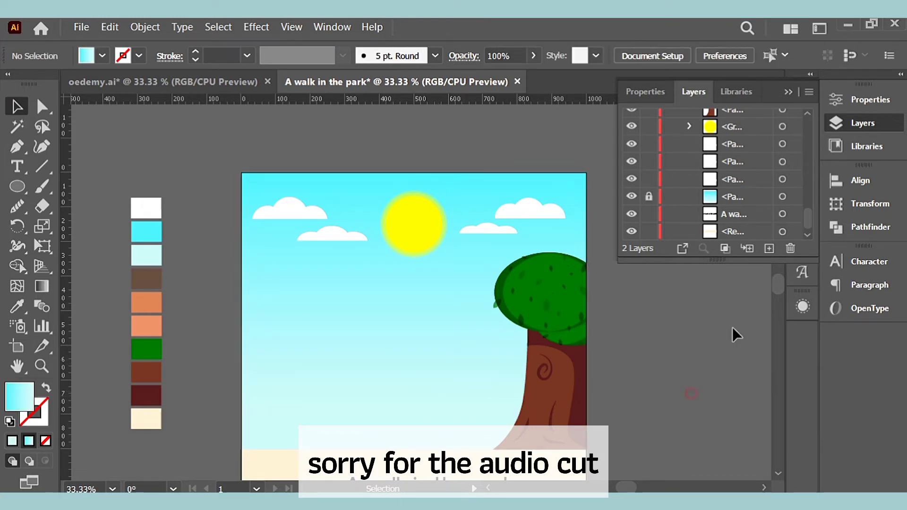
left_click(886, 124)
Draw a slim rectangular bench leg in the dark maroon swatch color on the caption band left of the tree, and place a copy to its left.
left_click(10, 308)
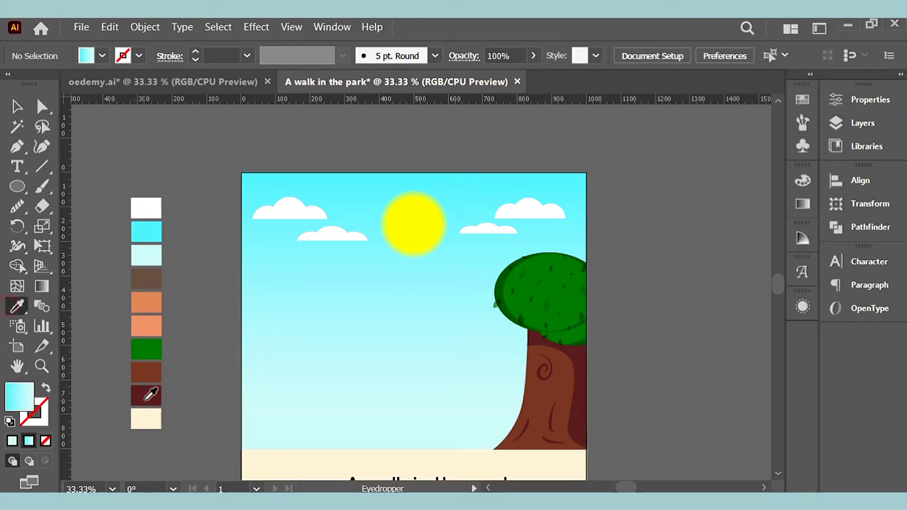
left_click(147, 395)
right_click(27, 187)
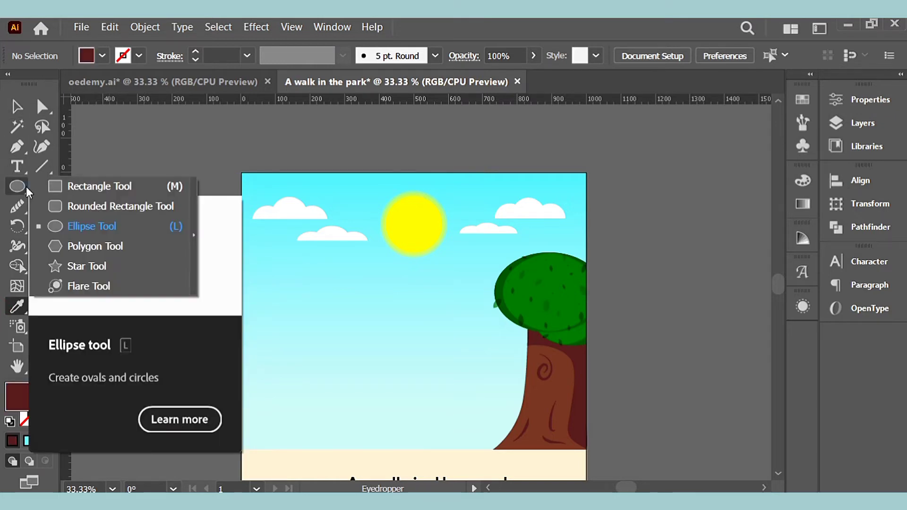
left_click(70, 189)
scroll(365, 337, "down", 3)
scroll(520, 373, "up", 2)
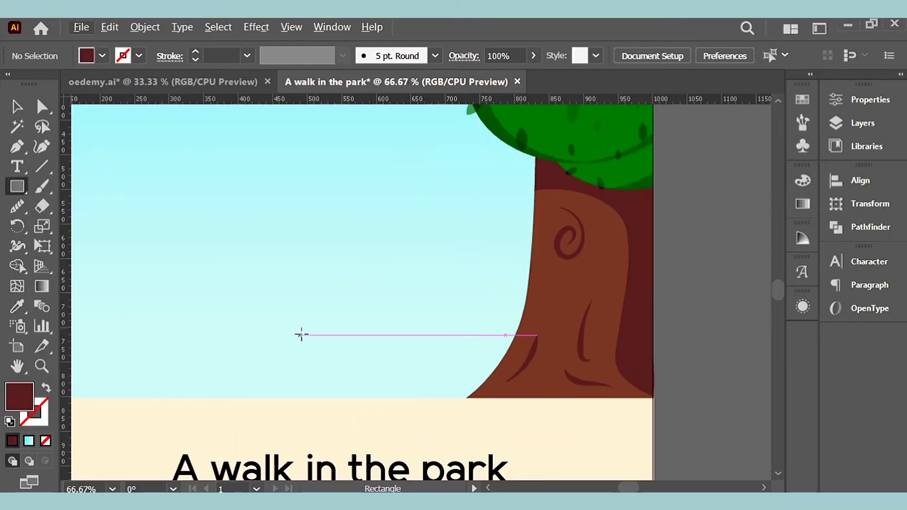
left_click_drag(410, 340, 439, 398)
key("v")
left_click(420, 373)
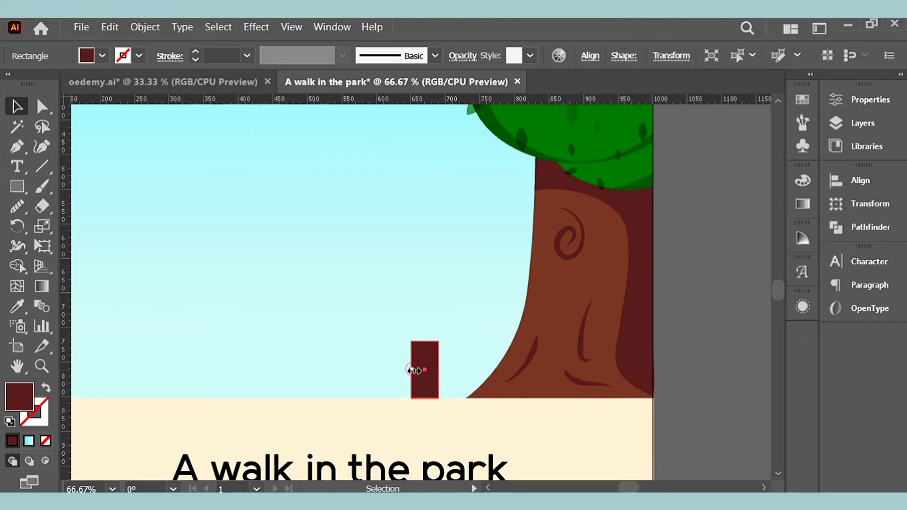
left_click_drag(411, 368, 291, 373)
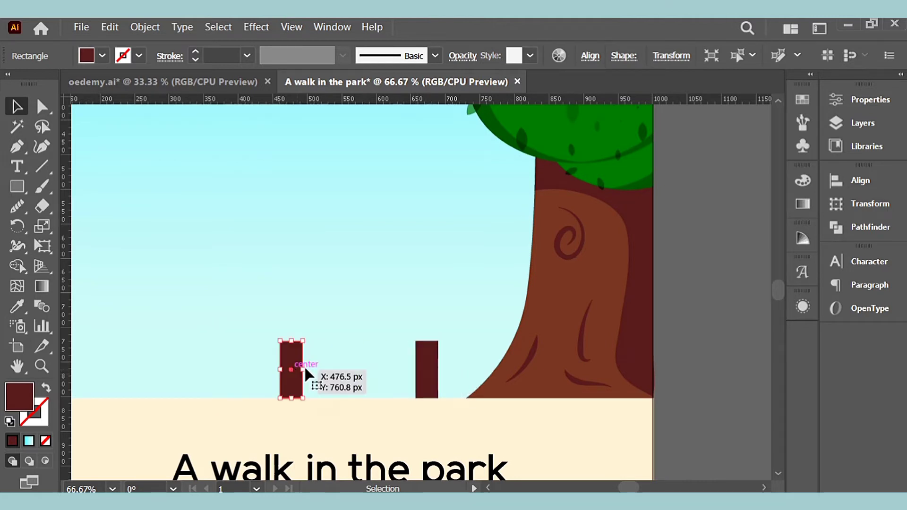
left_click(714, 316)
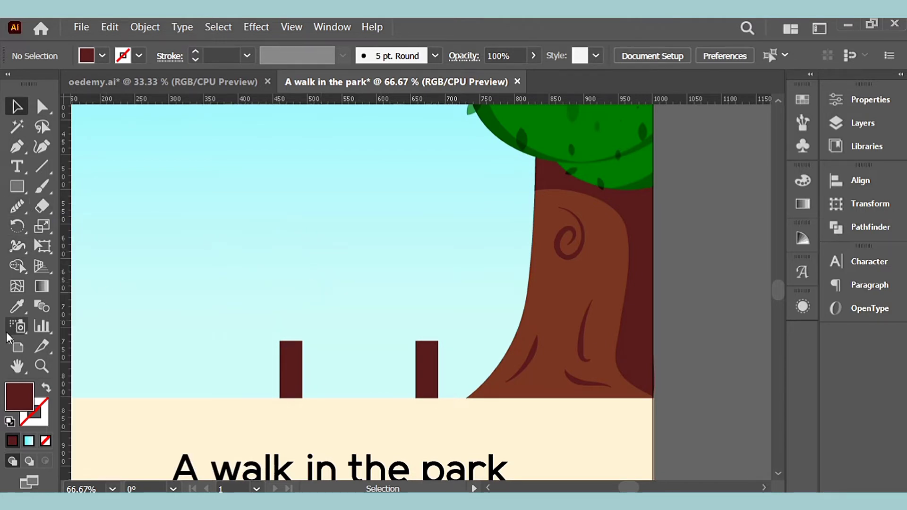
Draw a long, thin seat rectangle across the tops of both bench legs, filled with the trunk's brown.
key("i")
left_click(557, 278)
left_click(16, 106)
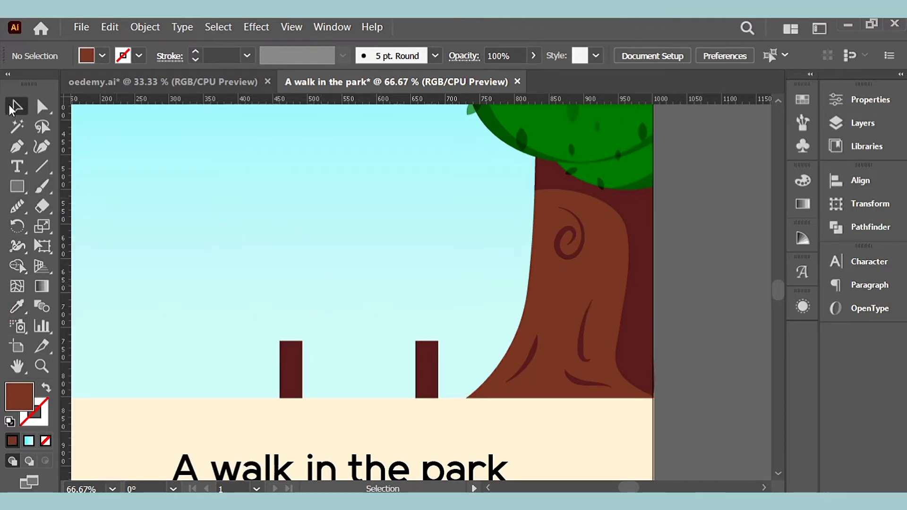
key("m")
left_click_drag(247, 330, 466, 341)
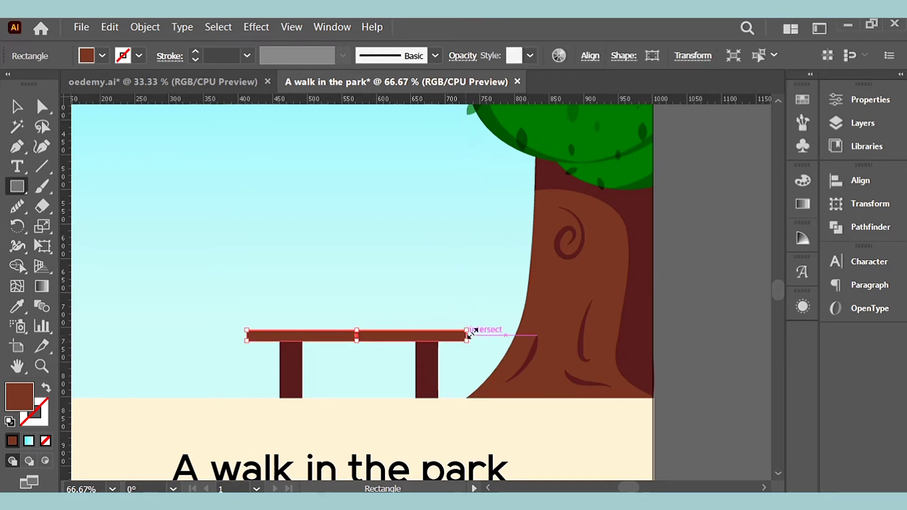
left_click(16, 107)
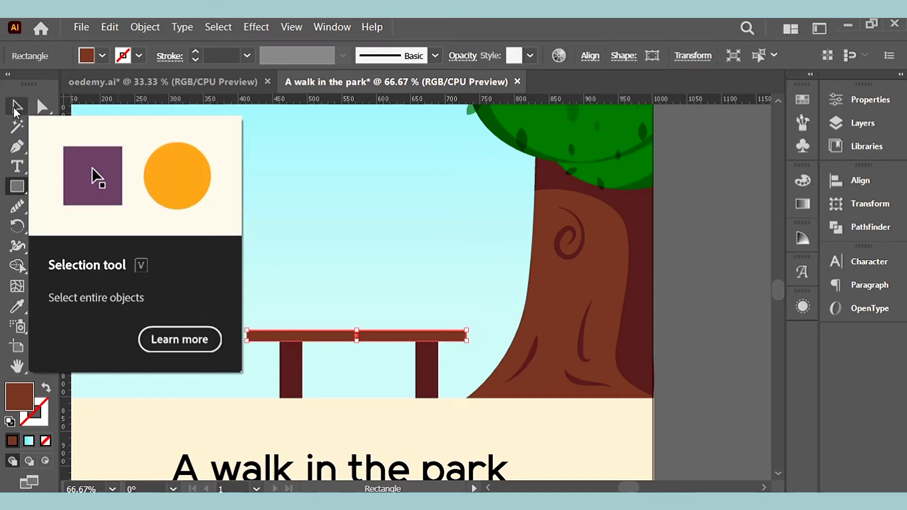
Give the bench seat a black 1 pt outline.
left_click(37, 416)
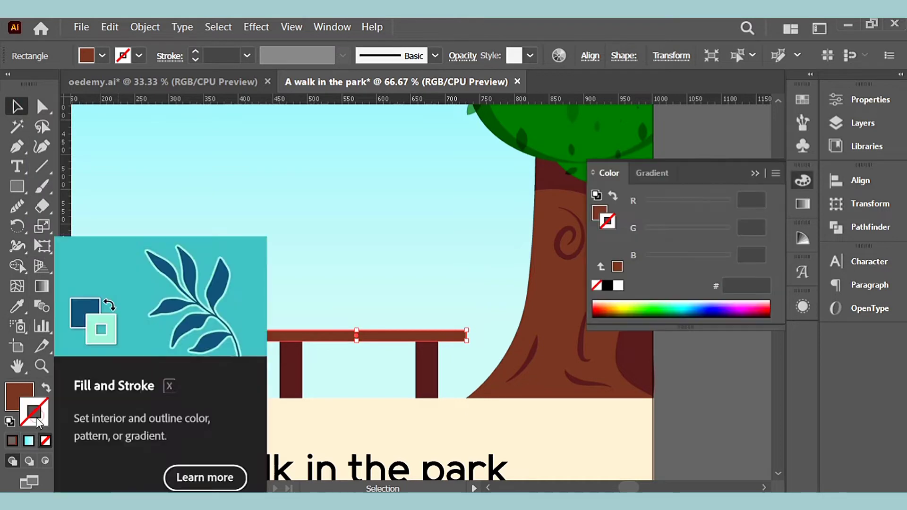
left_click(607, 285)
left_click(618, 286)
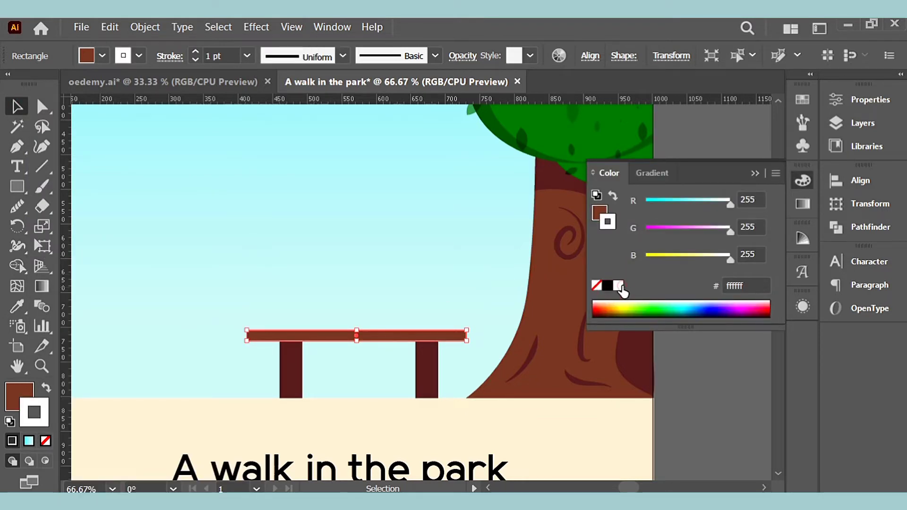
left_click(608, 286)
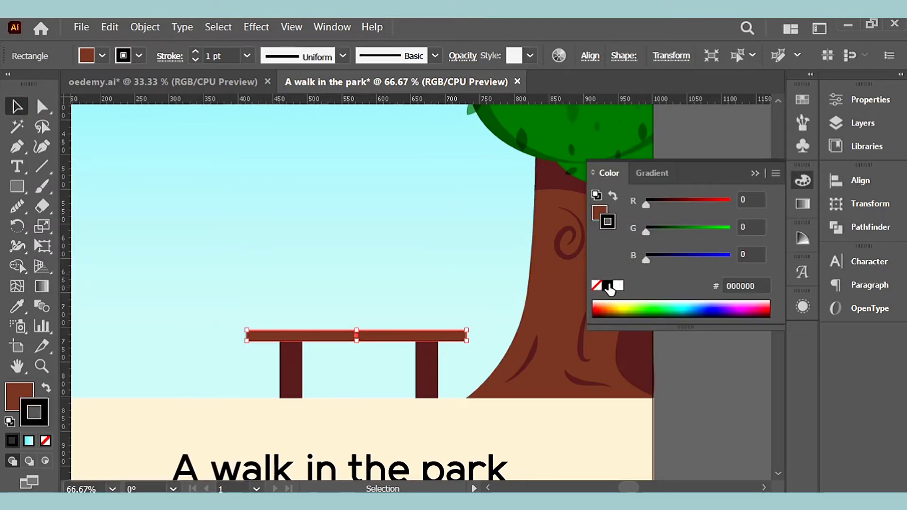
left_click(805, 182)
left_click(729, 207)
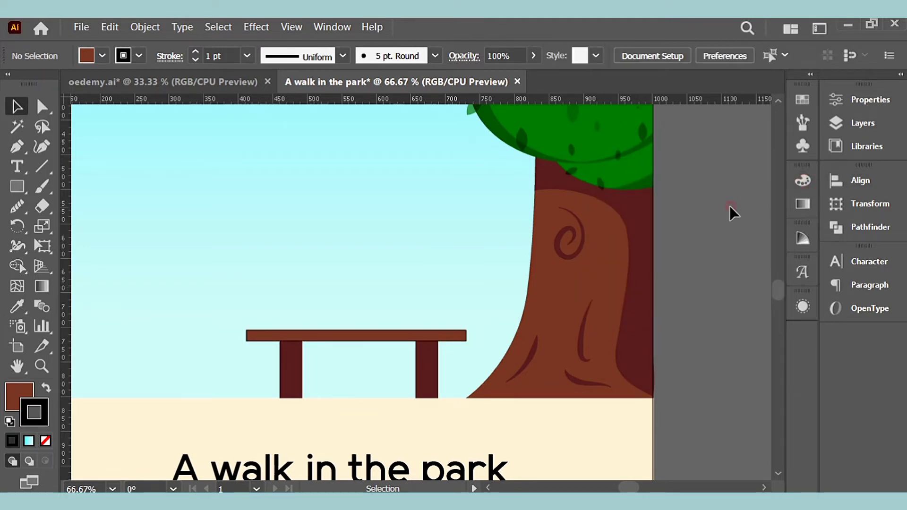
Draw a thin dark maroon backrest post without outline above the seat over the left leg, and copy it over the right leg.
key("m")
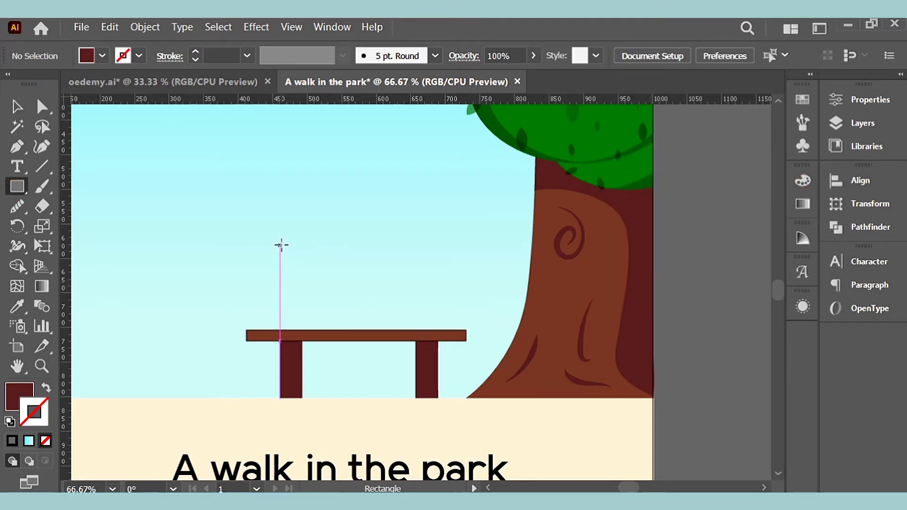
left_click_drag(283, 243, 290, 327)
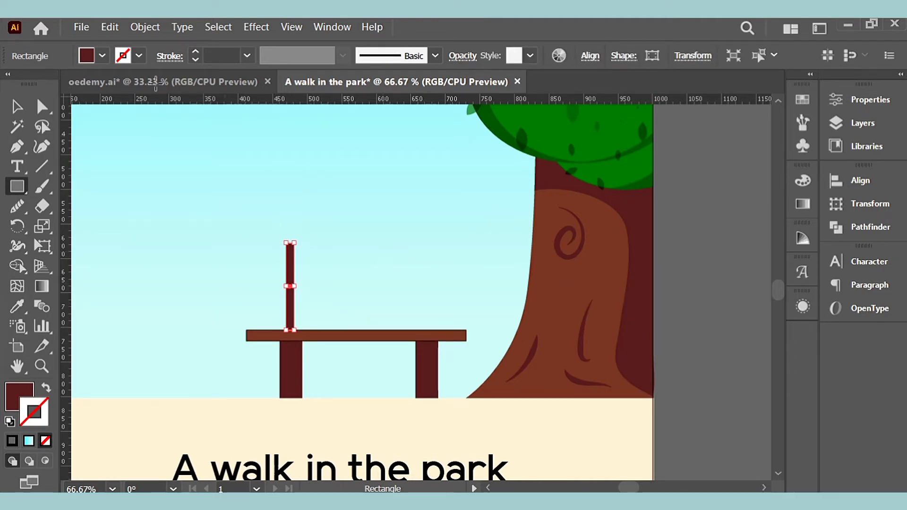
key("v")
left_click_drag(294, 278, 435, 279)
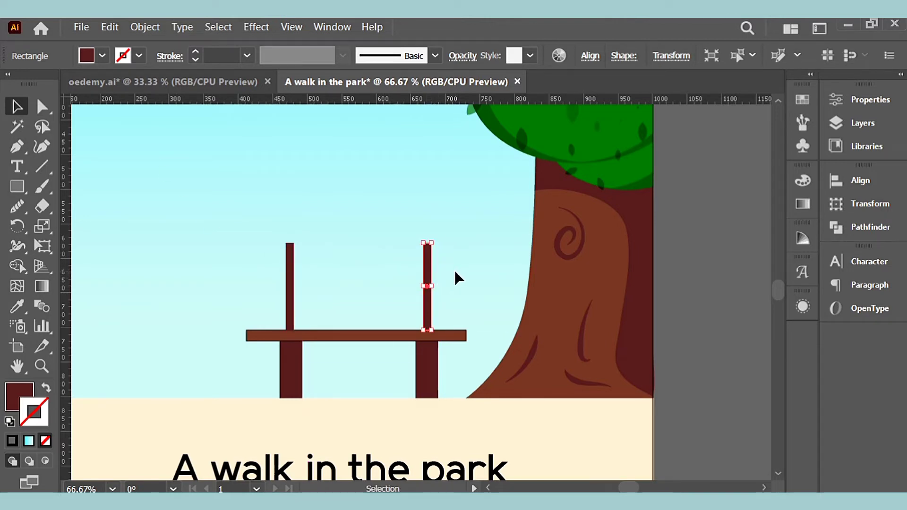
left_click(457, 278)
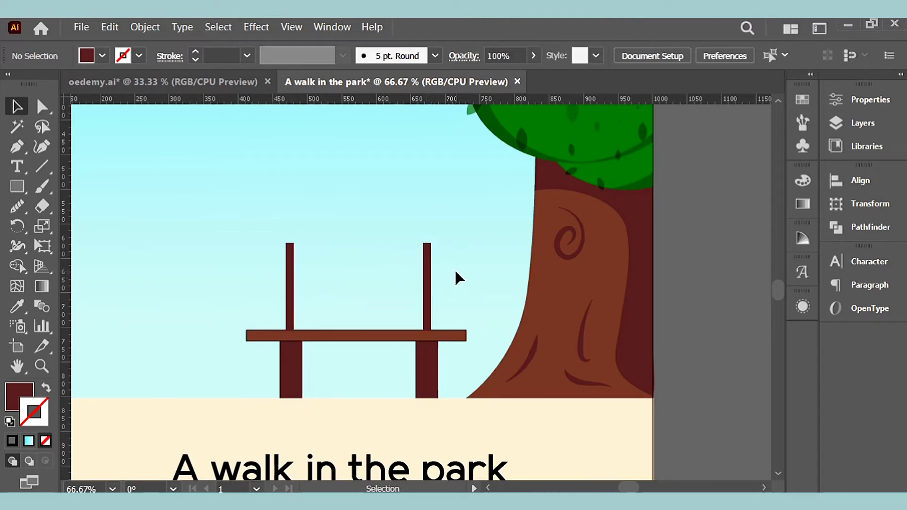
Align each backrest post with the bench leg below it by horizontal centers.
left_click(287, 375)
left_click(292, 306, "shift")
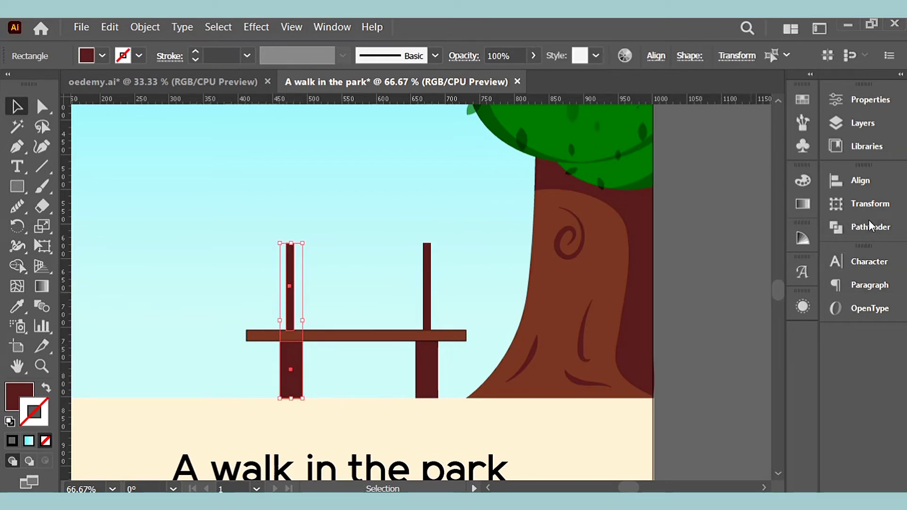
left_click(872, 183)
left_click(664, 225)
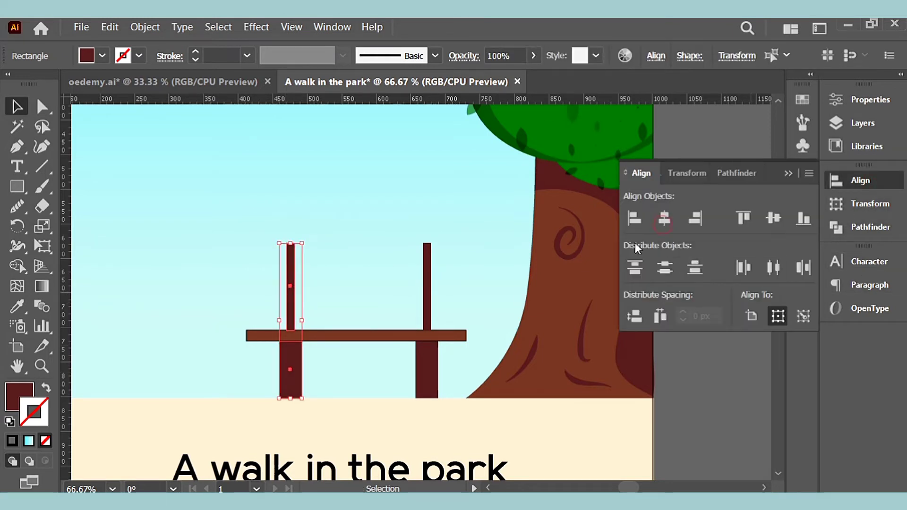
left_click(430, 314)
left_click(429, 371, "shift")
left_click(664, 218)
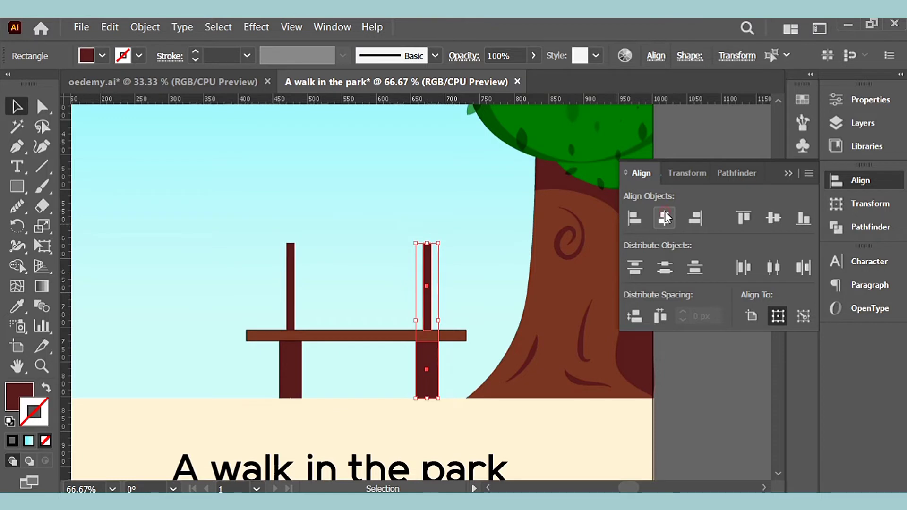
left_click(836, 175)
Draw a backrest slat about 260 px wide across the tops of the posts, with the seat's brown fill and black outline.
left_click(377, 335)
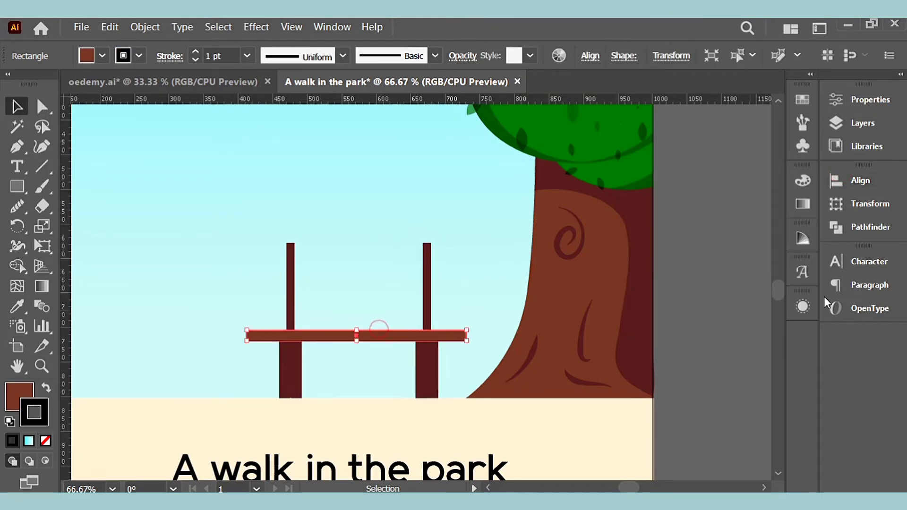
left_click(688, 320)
key("m")
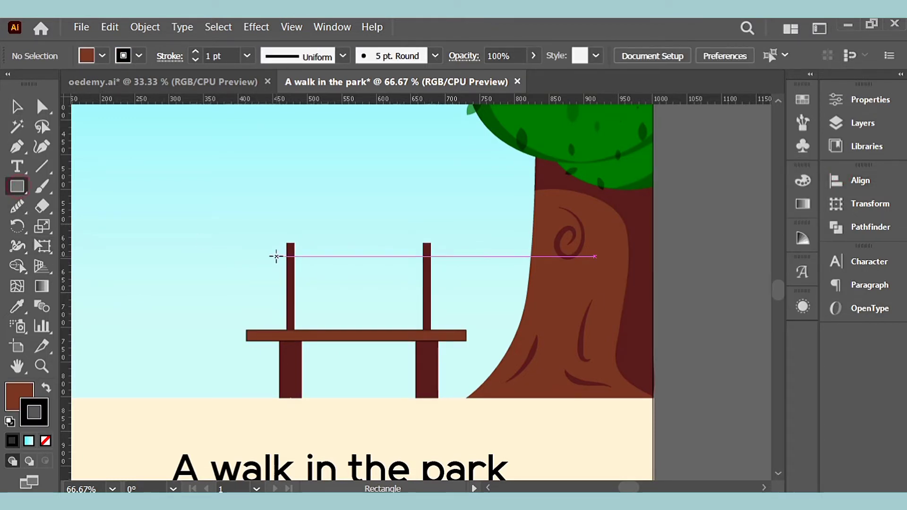
left_click_drag(275, 247, 448, 261)
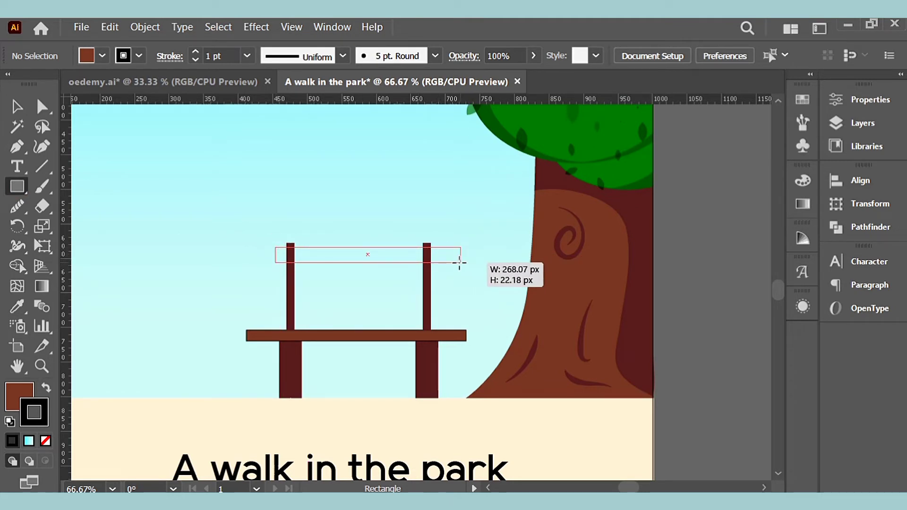
mouse_move(459, 263)
left_mouse_down()
mouse_move(441, 257)
mouse_move(455, 259)
left_mouse_up()
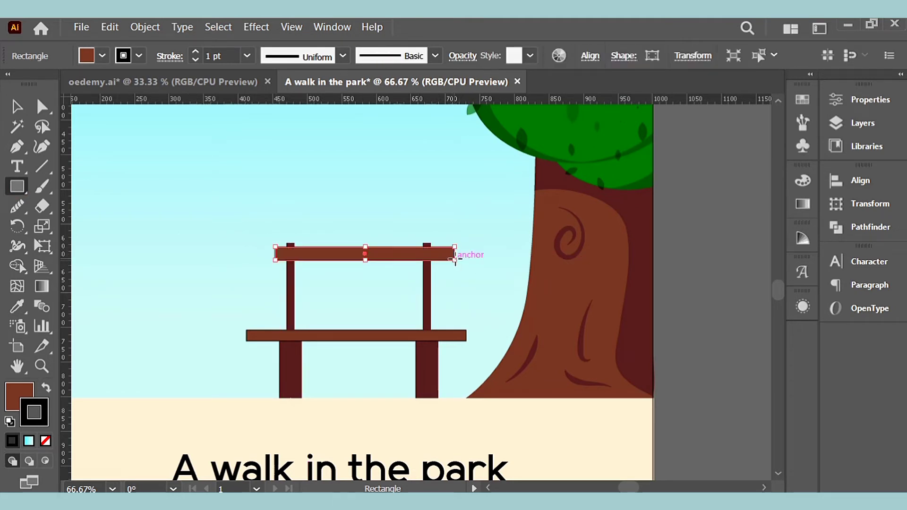
left_click(17, 106)
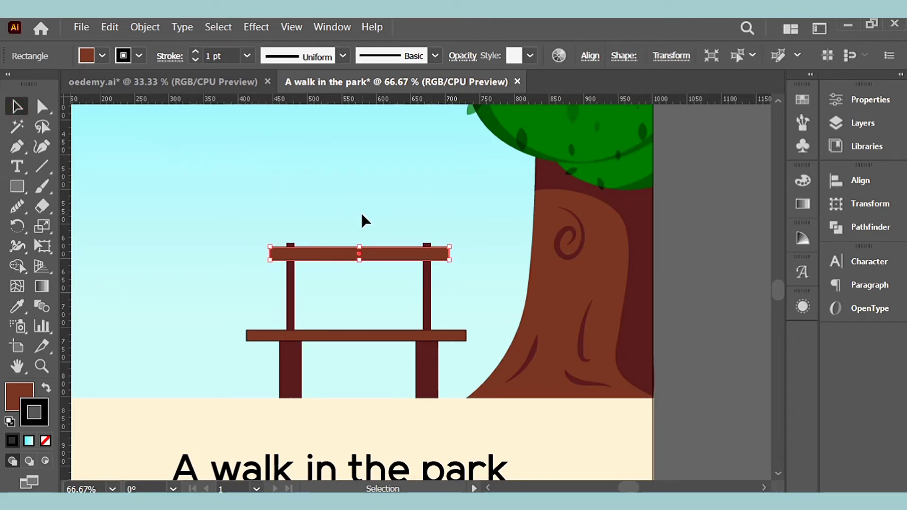
Lower the slat slightly on the posts and stack two copies of it below with small gaps.
left_click(361, 215)
left_click(381, 250)
key("Down")
key("Down")
key("Down")
key("Down")
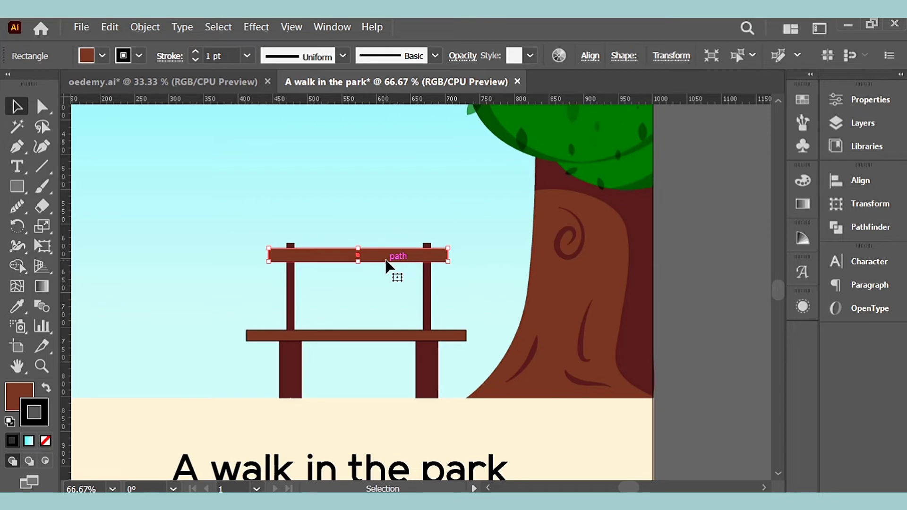
left_click_drag(386, 264, 382, 298)
left_click(474, 290)
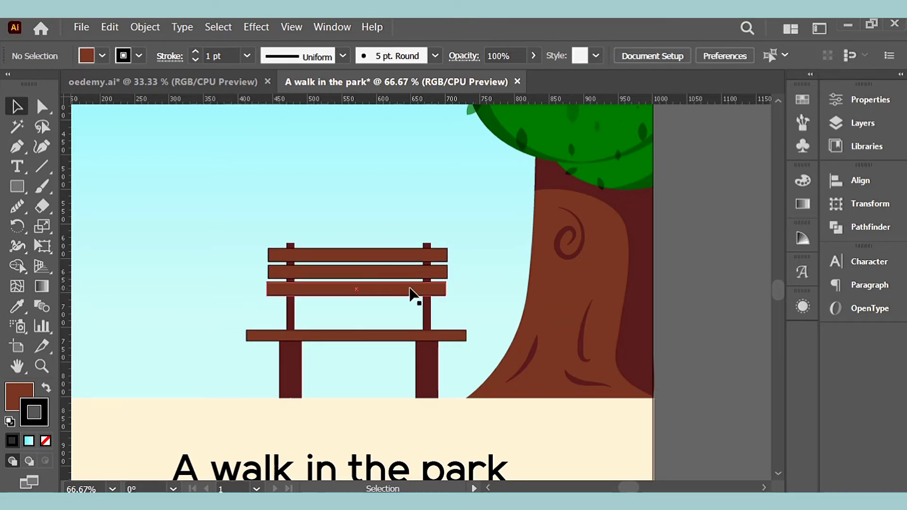
Align the three backrest slats to one another by their horizontal centers.
left_click(410, 289)
left_click(410, 272, "shift")
left_click(427, 255, "shift")
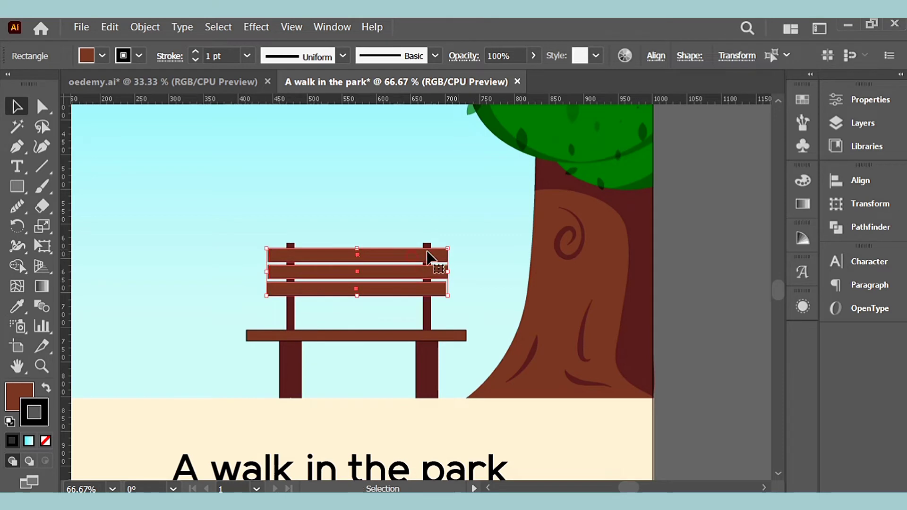
left_click(864, 180)
left_click(664, 218)
left_click(758, 435)
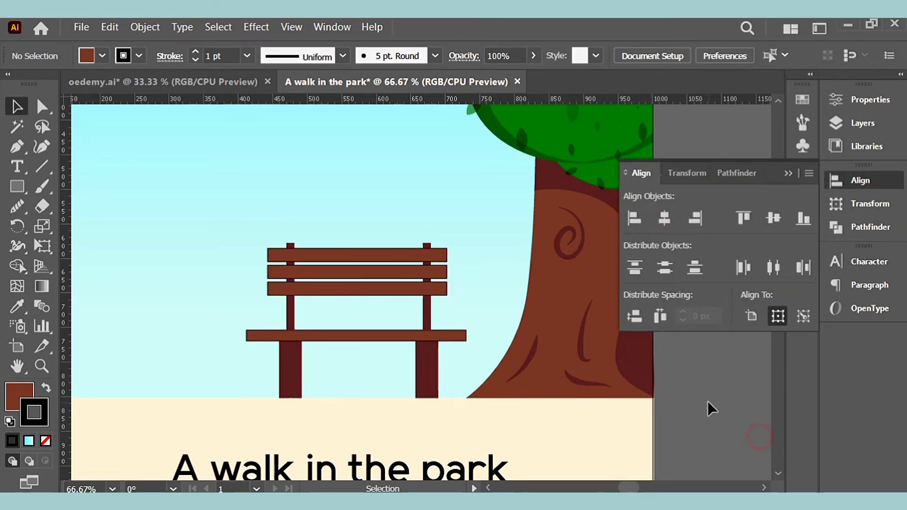
Set up the Ellipse tool with the caption band's cream as fill and black as stroke.
left_click(857, 183)
scroll(567, 323, "down", 3)
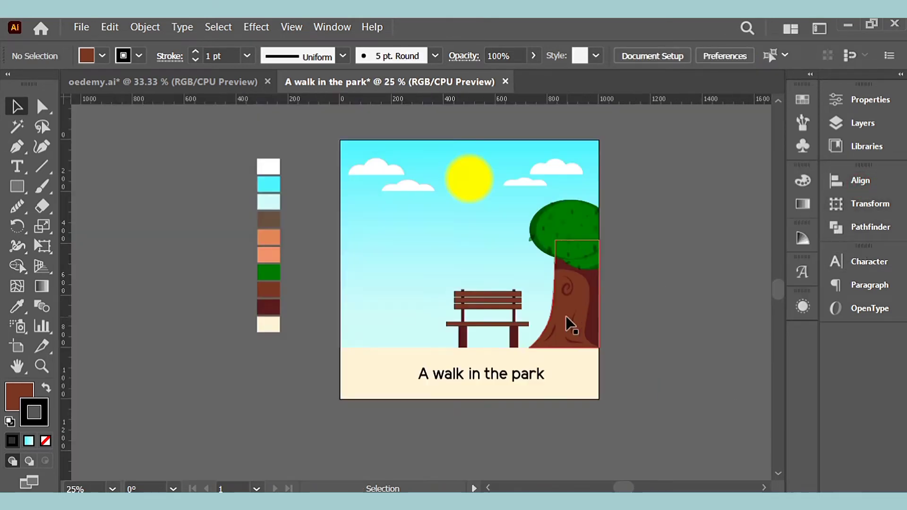
scroll(574, 327, "up", 3)
scroll(515, 353, "up", 1)
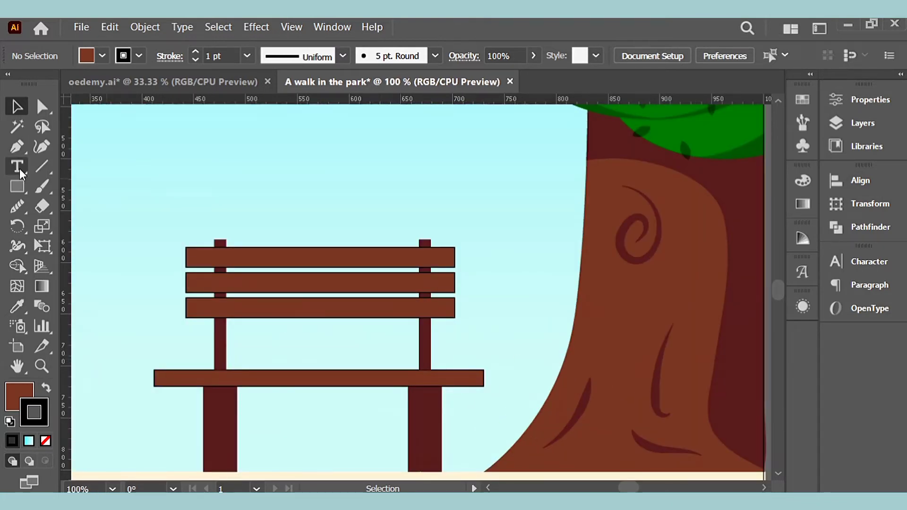
left_click(17, 186)
left_click(71, 227)
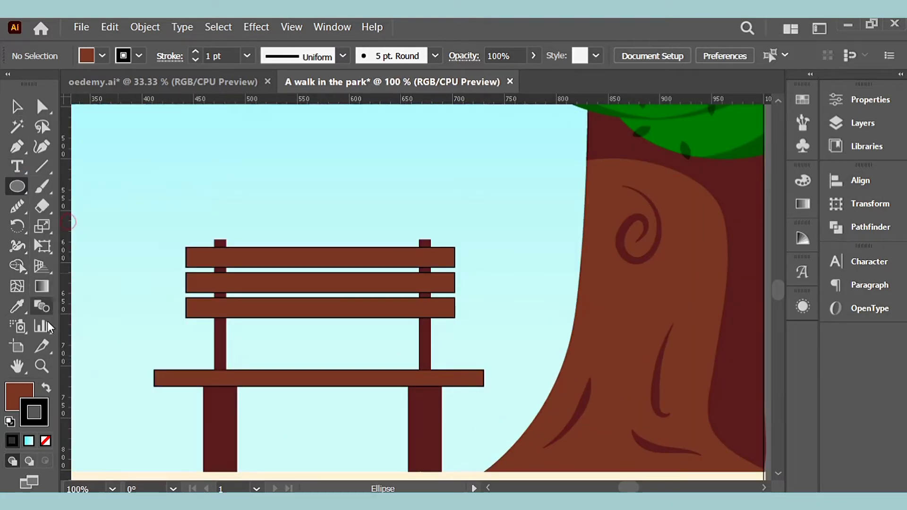
scroll(389, 326, "down", 2)
left_click(15, 394)
key("i")
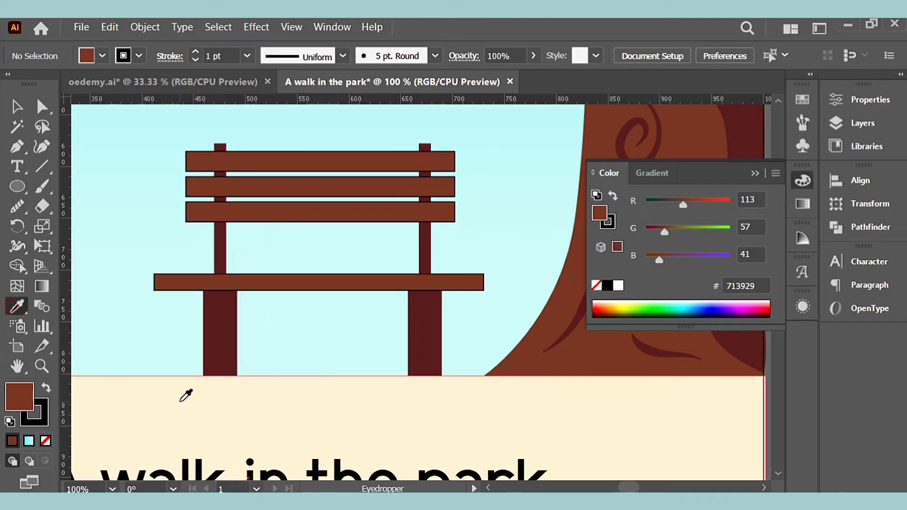
left_click(185, 396)
left_click(15, 106)
left_click(47, 406)
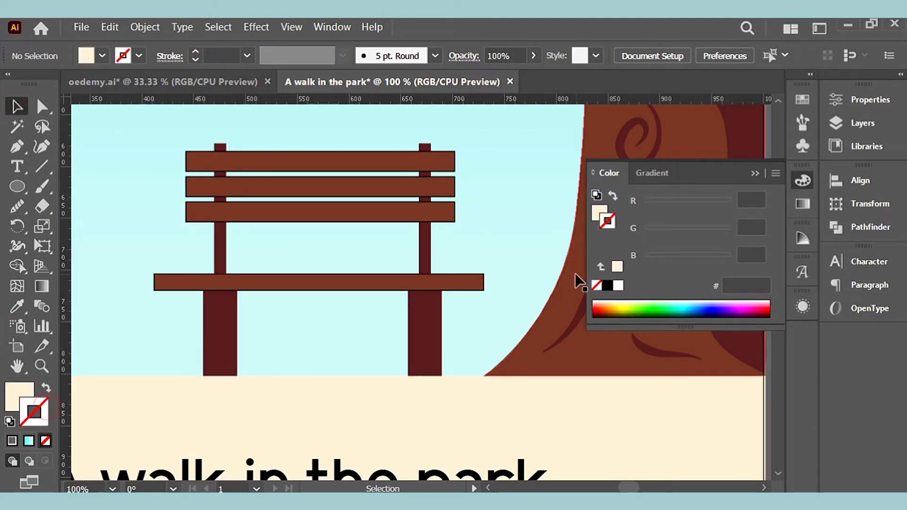
left_click(608, 286)
left_click(802, 181)
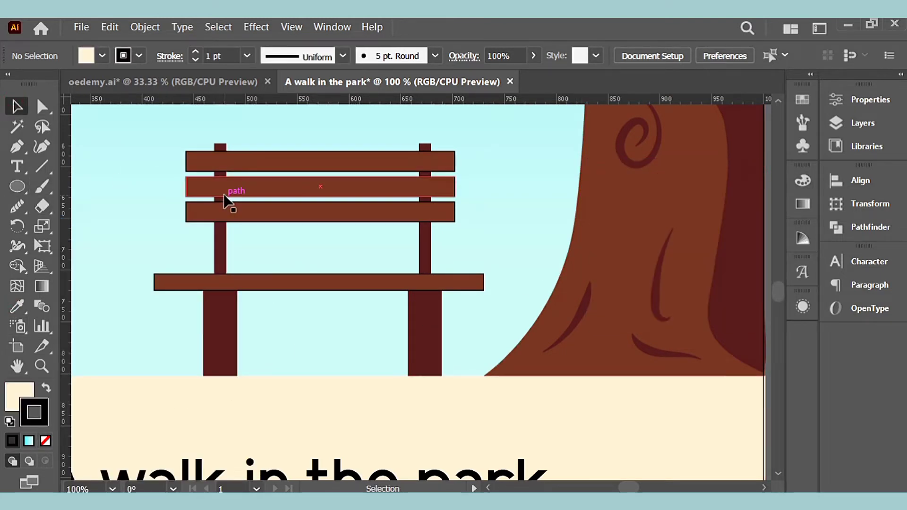
Draw a tiny round nail on the top backrest slat over the post farther from the tree, and copy it onto the two lower slats.
scroll(217, 166, "up", 1)
key("l")
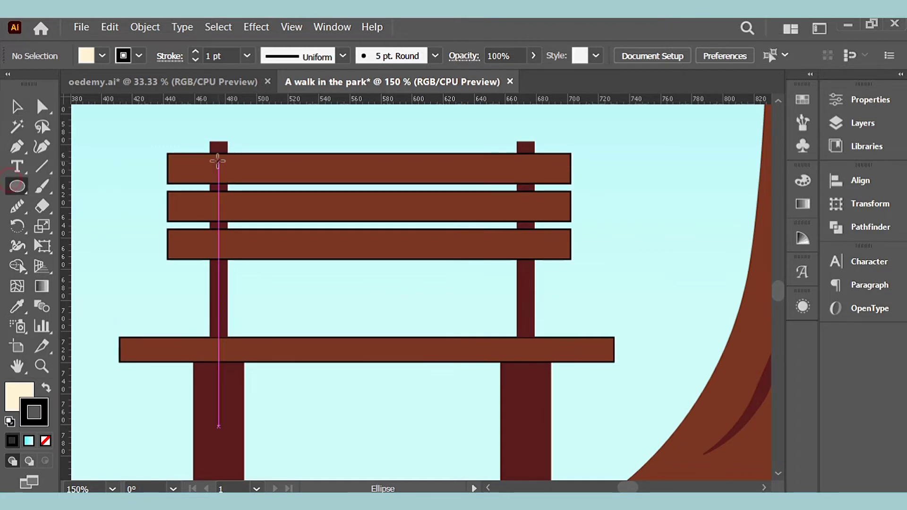
left_click_drag(216, 162, 227, 169)
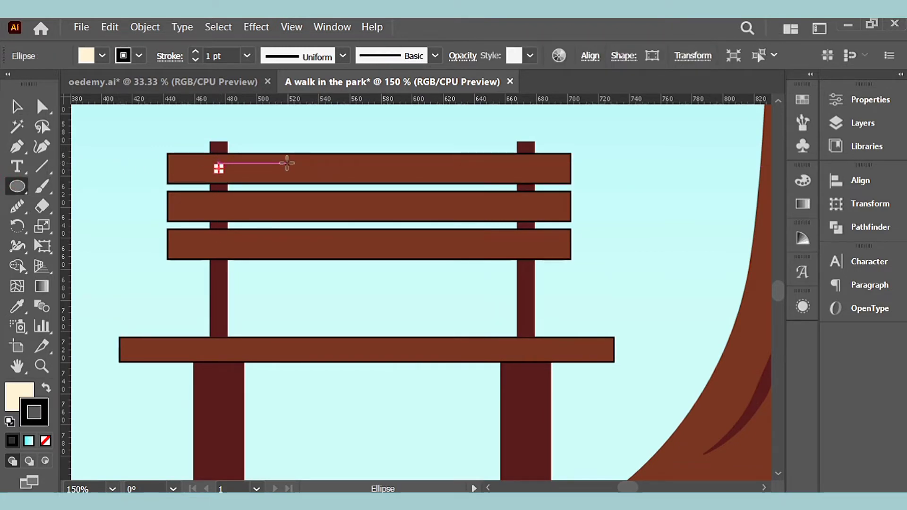
key("v")
left_click(391, 138)
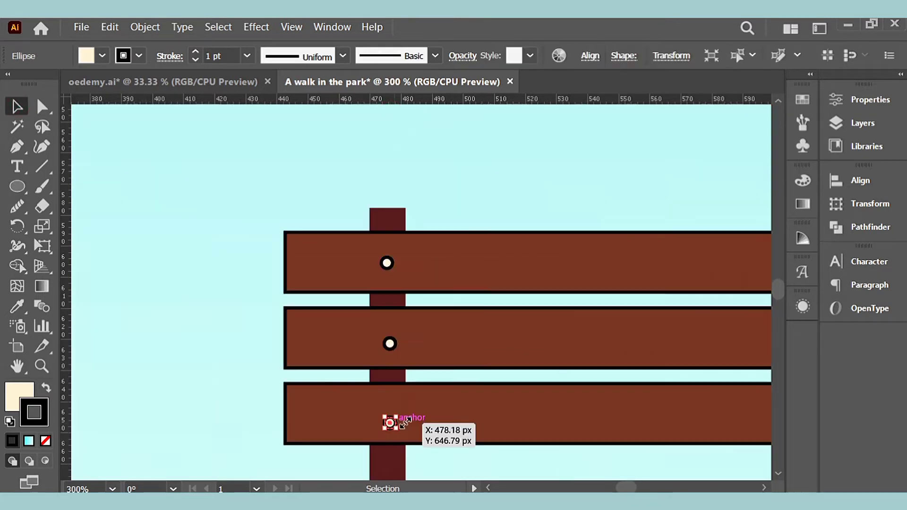
Align the three nails on that post to one another by their horizontal centers.
left_click_drag(405, 421, 404, 423)
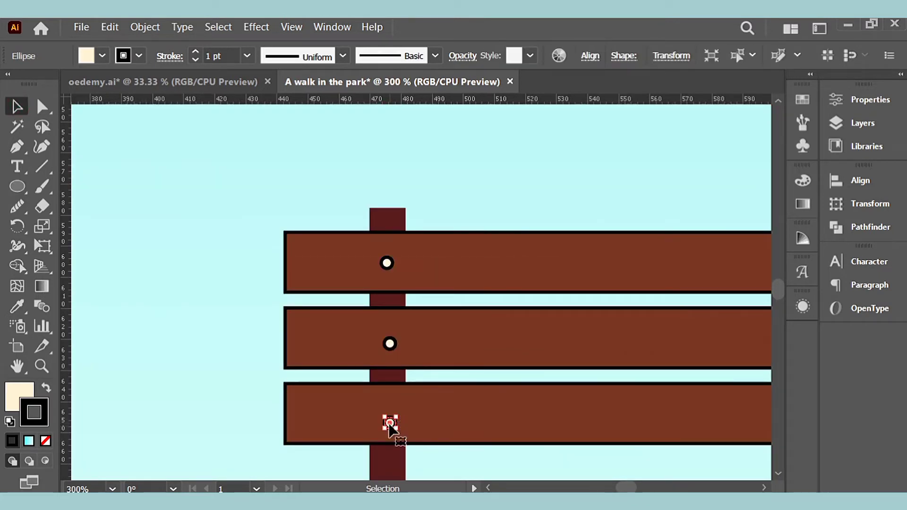
left_click(389, 344, "shift")
left_click(387, 263, "shift")
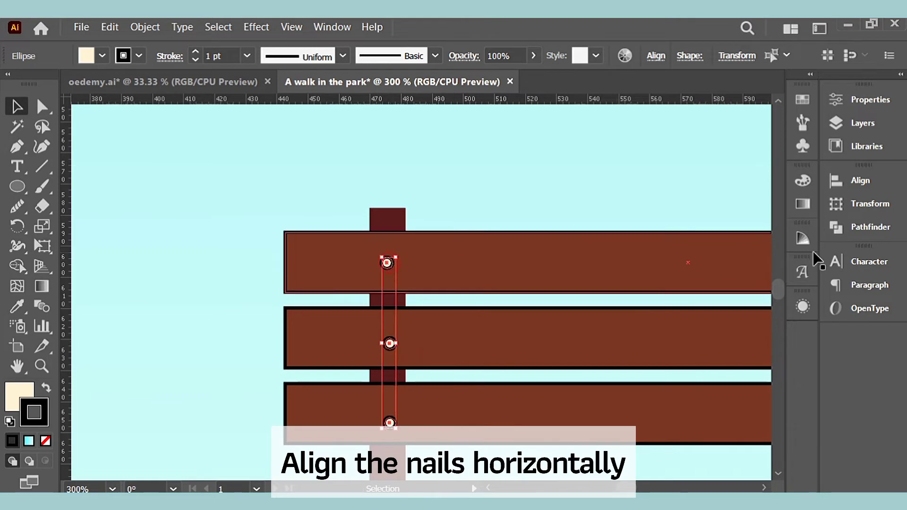
left_click(859, 181)
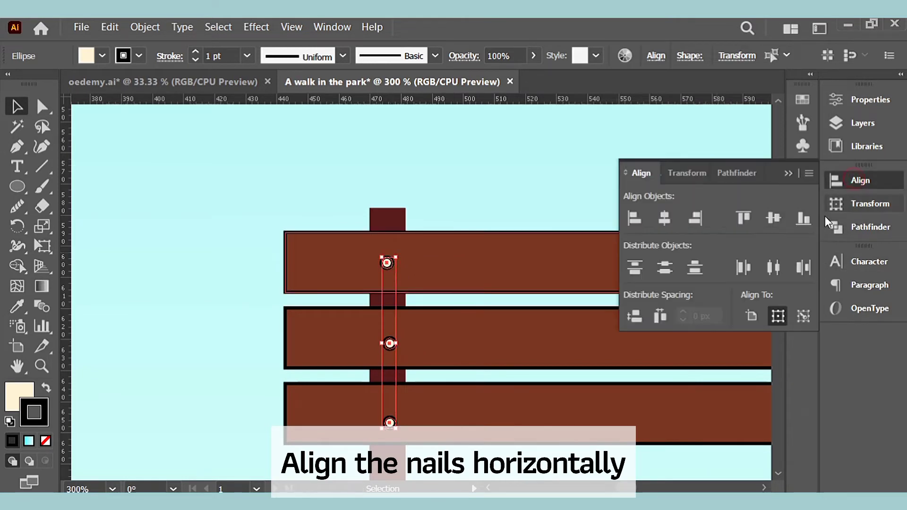
left_click(664, 218)
Copy the nails onto the other backrest post and center each pair of nails vertically on its slat.
left_click(485, 194)
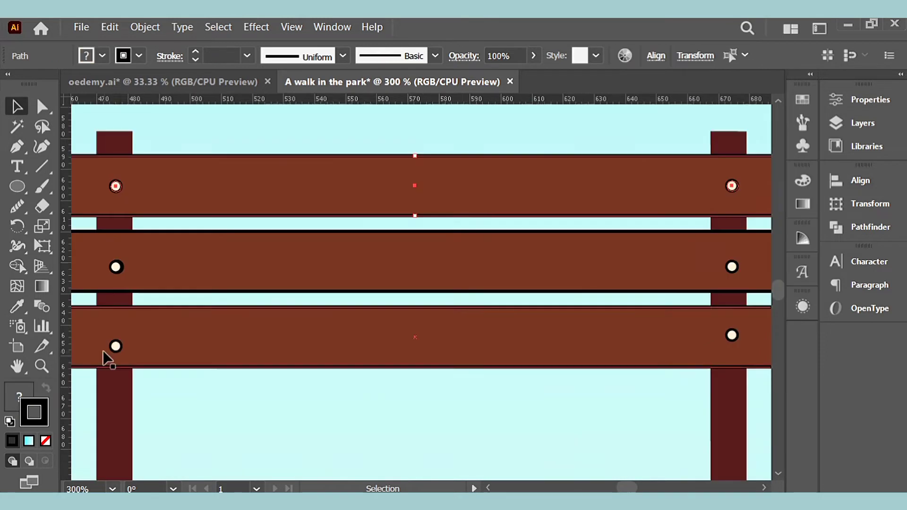
left_click_drag(114, 350, 116, 355)
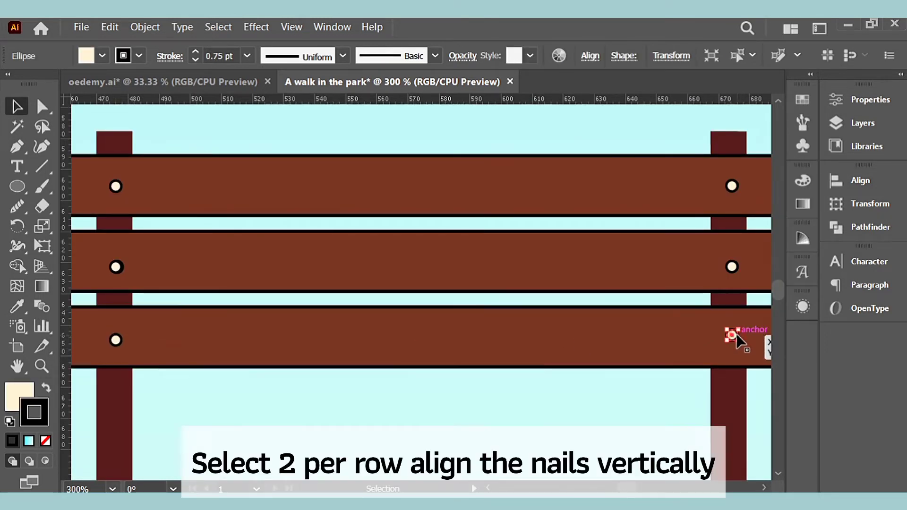
left_click(732, 268)
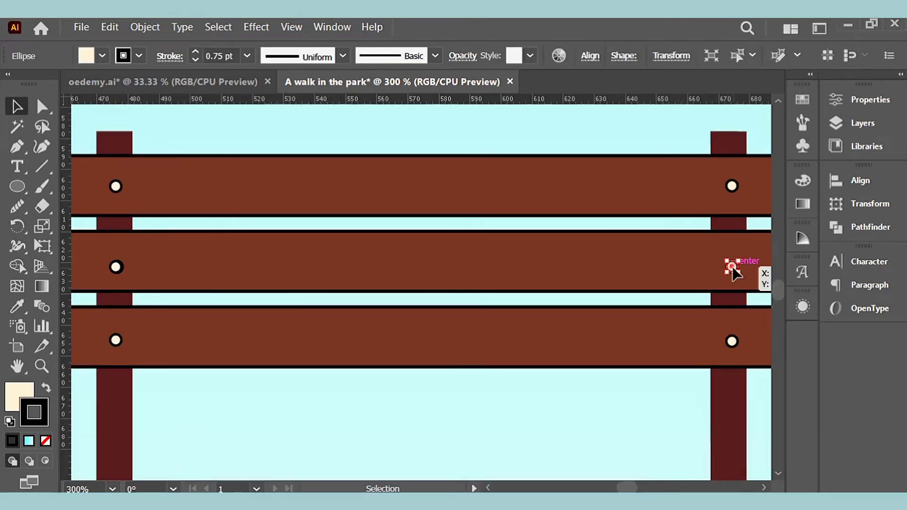
key("ctrl+shift+a")
key("ctrl+0")
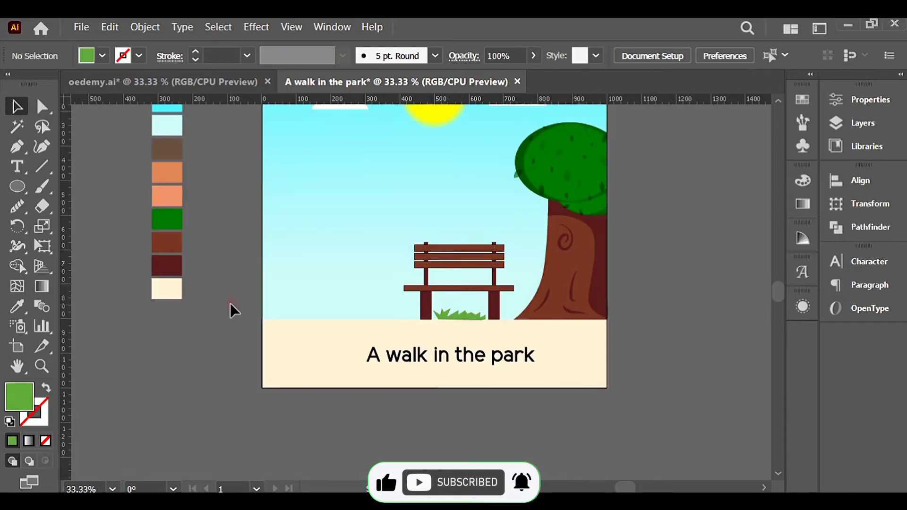
Draw a spiky light-green grass tuft about 200 px wide with the Pen tool, resting on the caption band to the left of the bench.
left_click(17, 146)
left_click(323, 319)
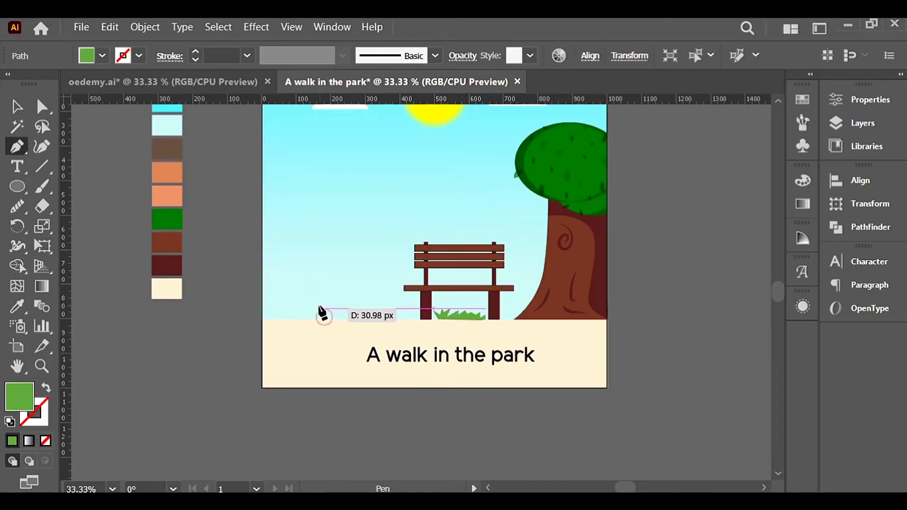
left_click(320, 306)
left_click(325, 312)
left_click(328, 300)
left_click(331, 309)
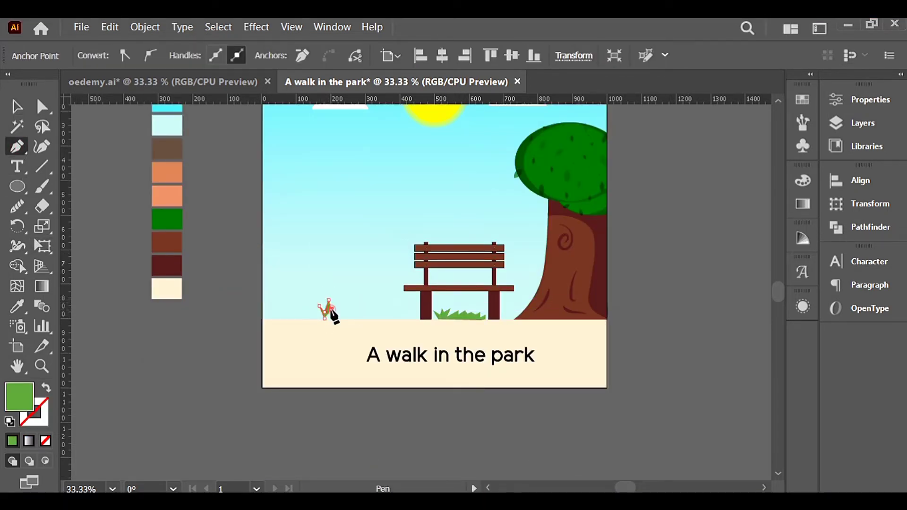
left_click(340, 301)
left_click(341, 312)
left_click(344, 301)
left_click(346, 313)
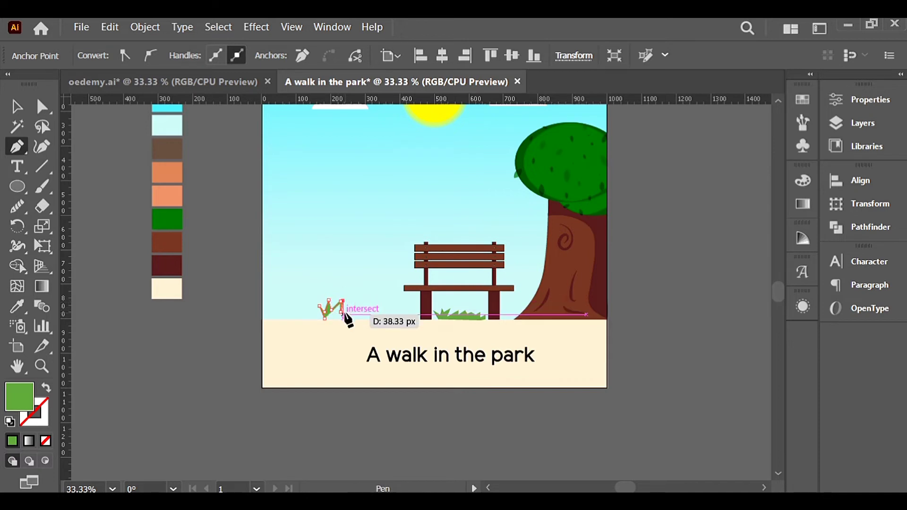
left_click(352, 299)
left_click(359, 310)
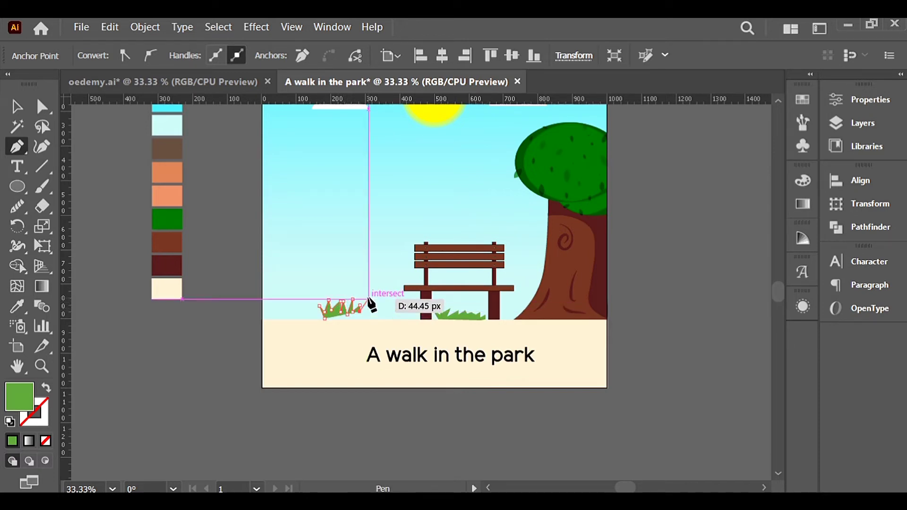
left_click(369, 300)
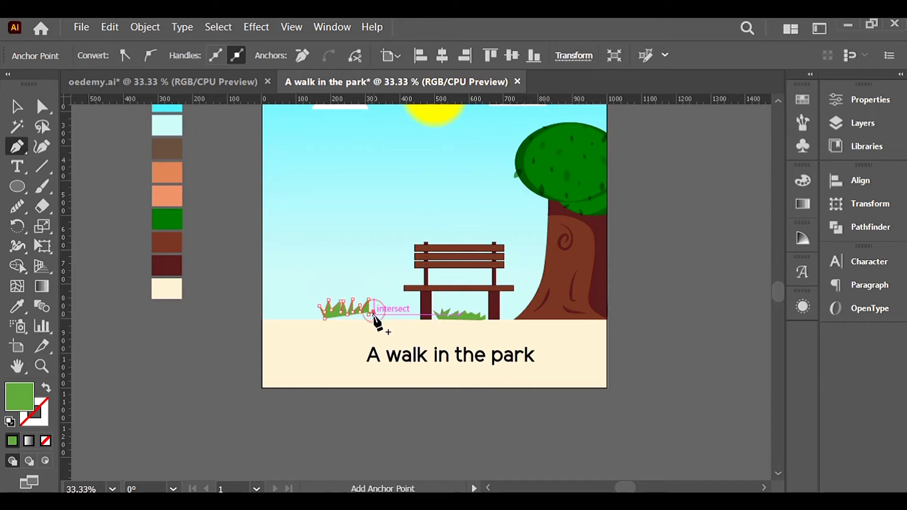
left_click(381, 312)
left_click(388, 315)
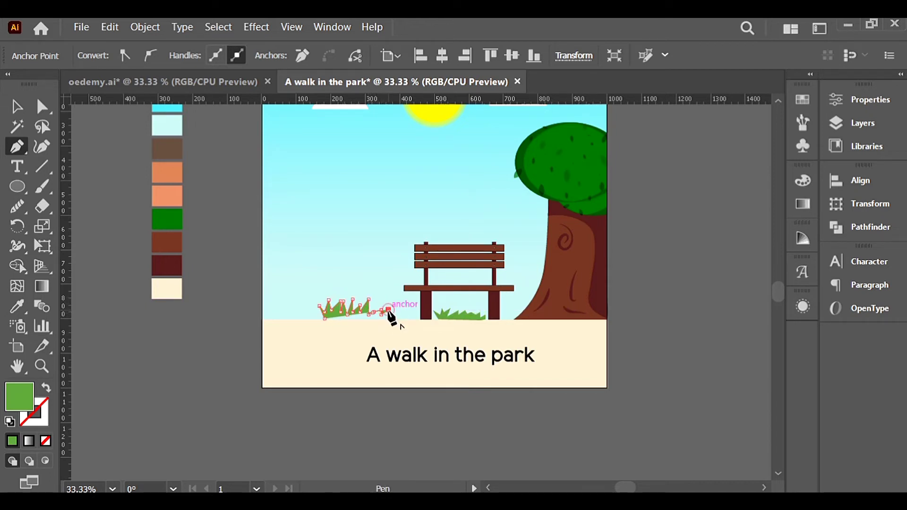
left_click(324, 317)
key("v")
left_click(213, 370)
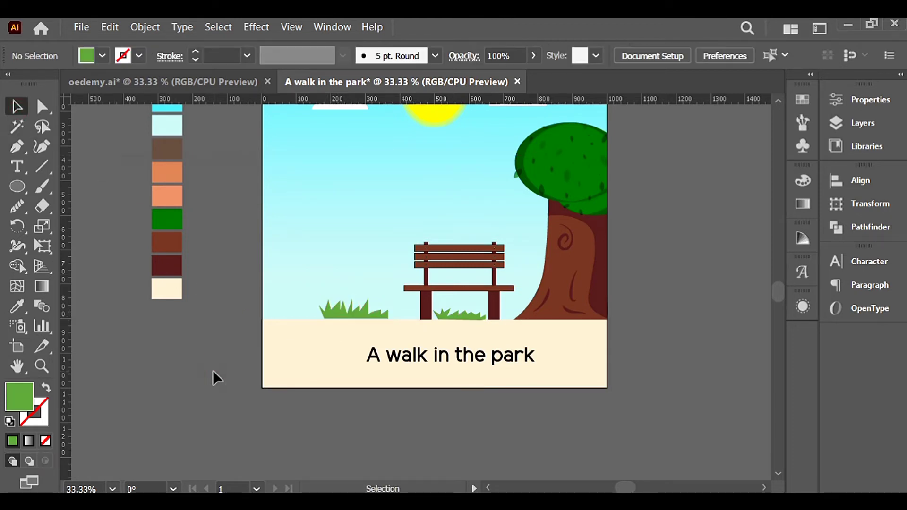
left_click_drag(350, 308, 348, 316)
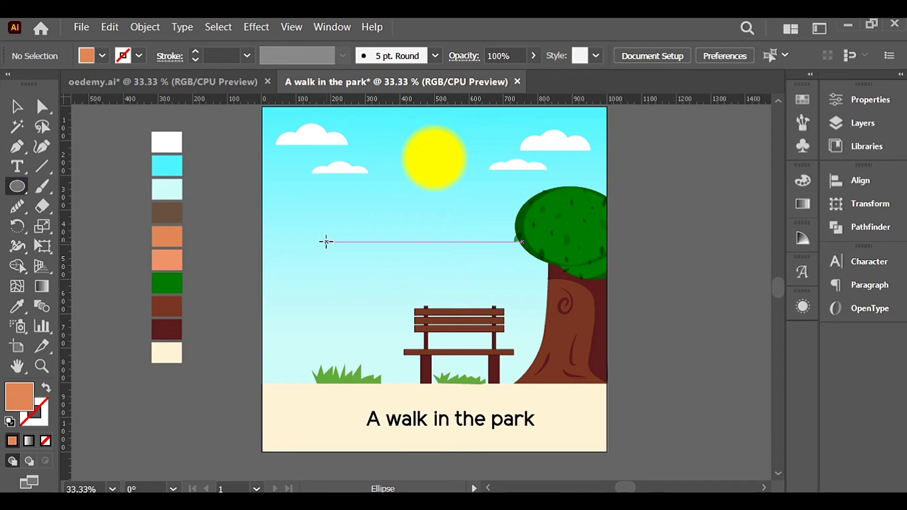
Draw an orange upright oval about 50 by 70 px in the open sky left of the tree and tilt it slightly counterclockwise.
left_click_drag(326, 242, 340, 270)
key("v")
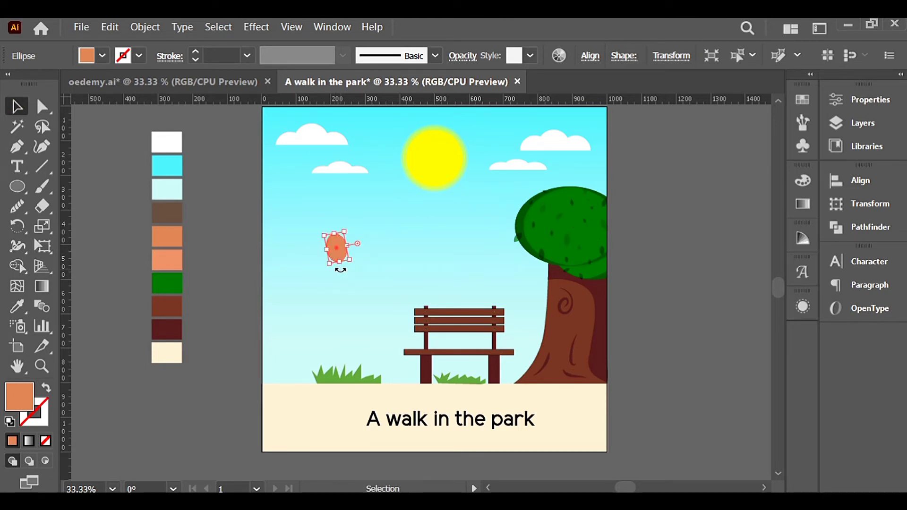
left_click(242, 227)
left_click(348, 248)
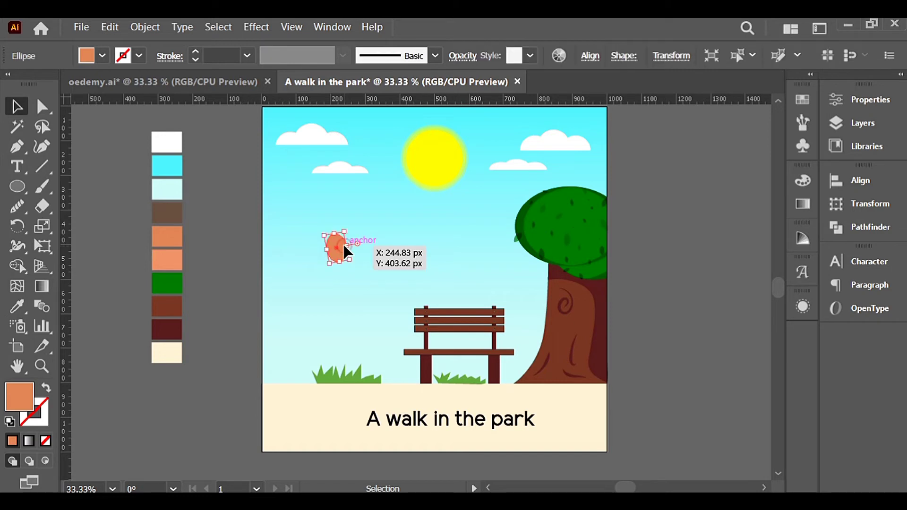
scroll(348, 249, "up", 3)
left_click_drag(300, 305, 304, 285)
left_click(415, 245)
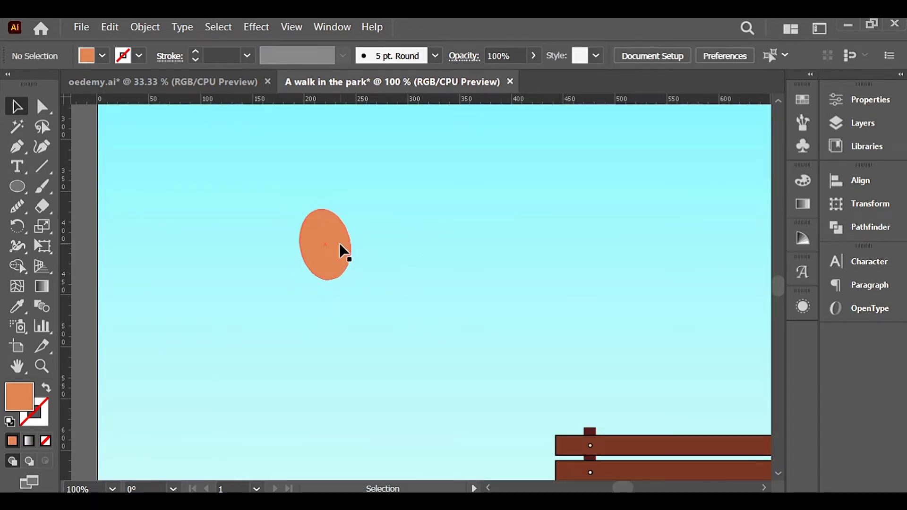
Draw a horizontal ellipse about 80 by 50 px over the upper part of the orange oval and apply the bench slat's brown appearance.
key("l")
left_click_drag(350, 198, 263, 248)
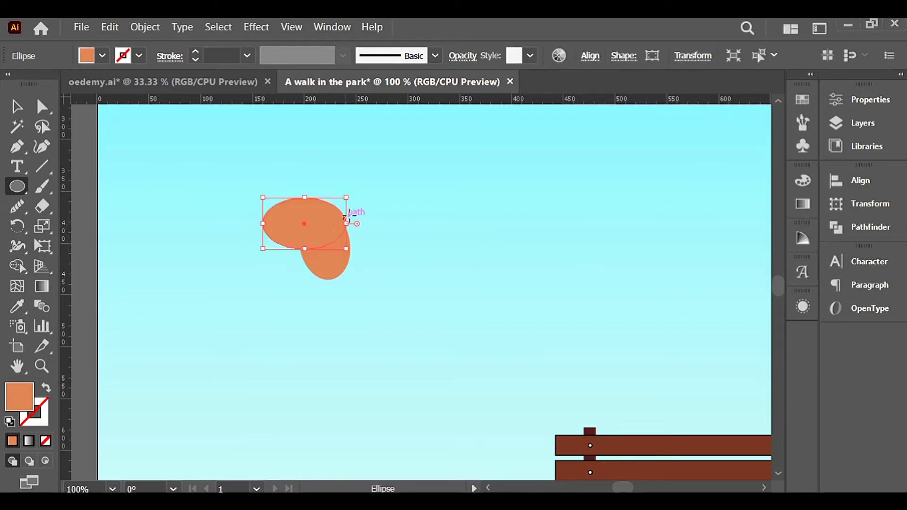
left_click(17, 306)
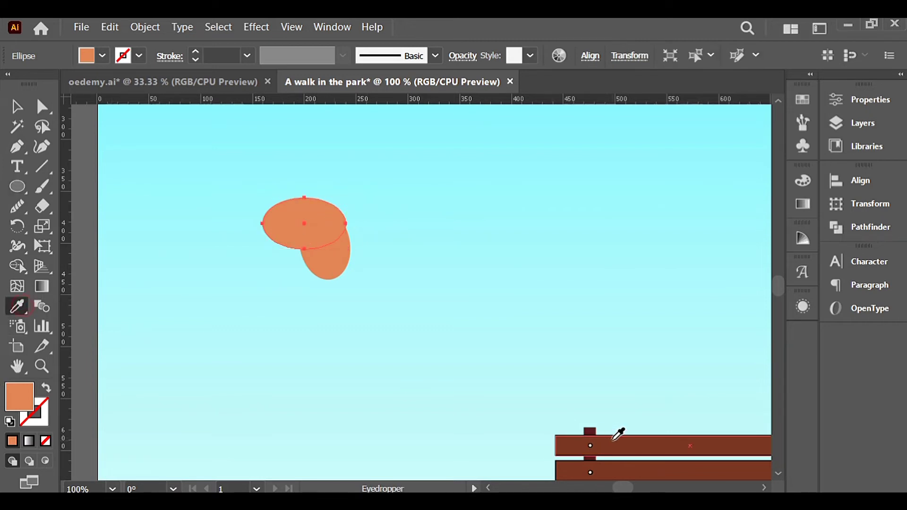
left_click(613, 440)
left_click(17, 106)
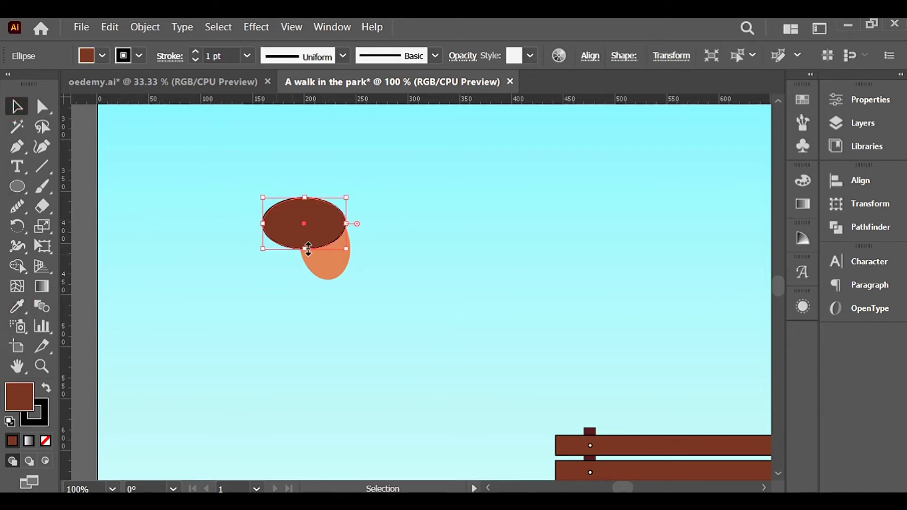
Rotate the brown ellipse slightly counterclockwise and remove its outline.
left_click_drag(255, 257, 252, 265)
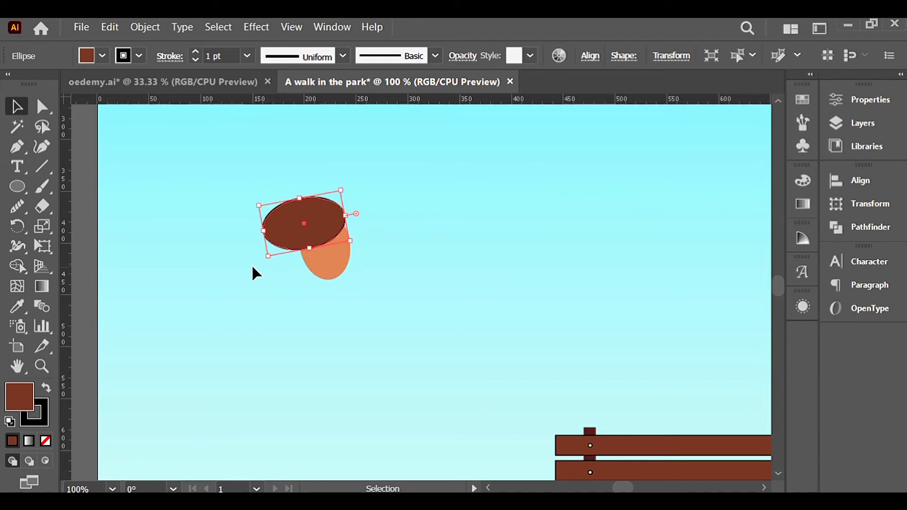
left_click(43, 399)
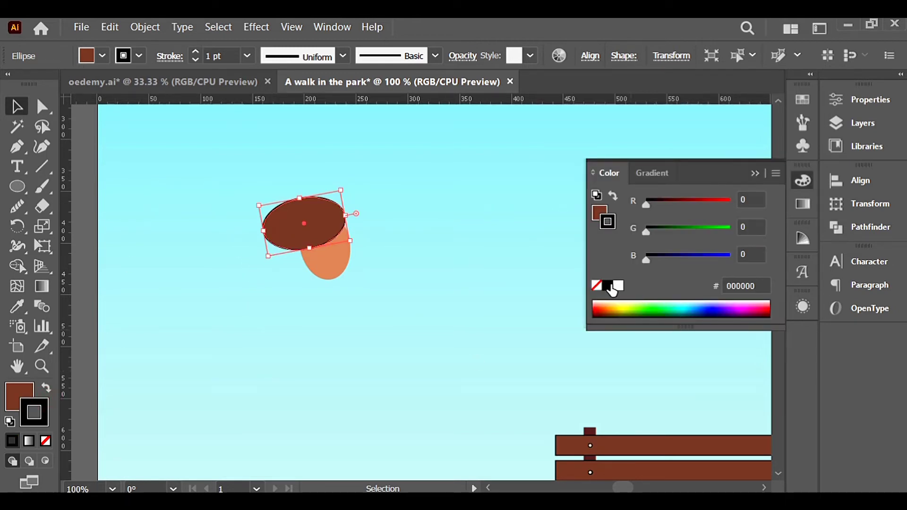
left_click(596, 286)
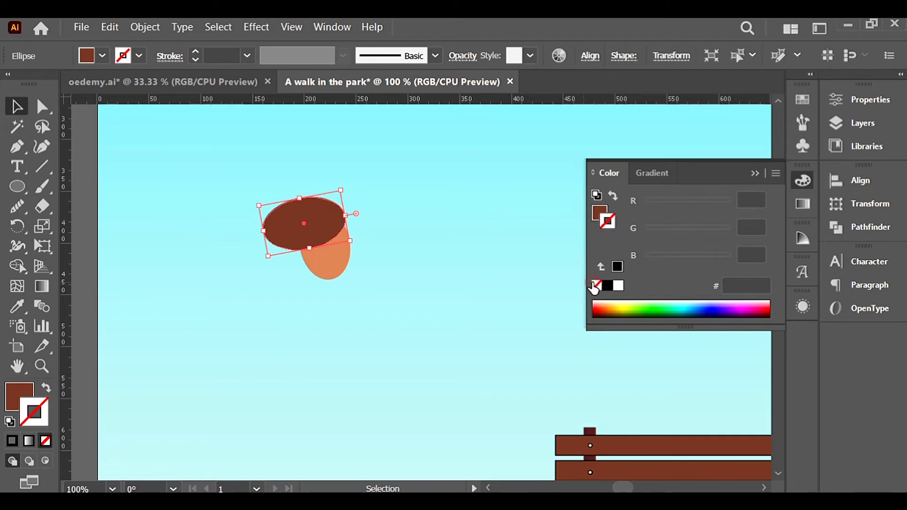
left_click(803, 182)
left_click(388, 213)
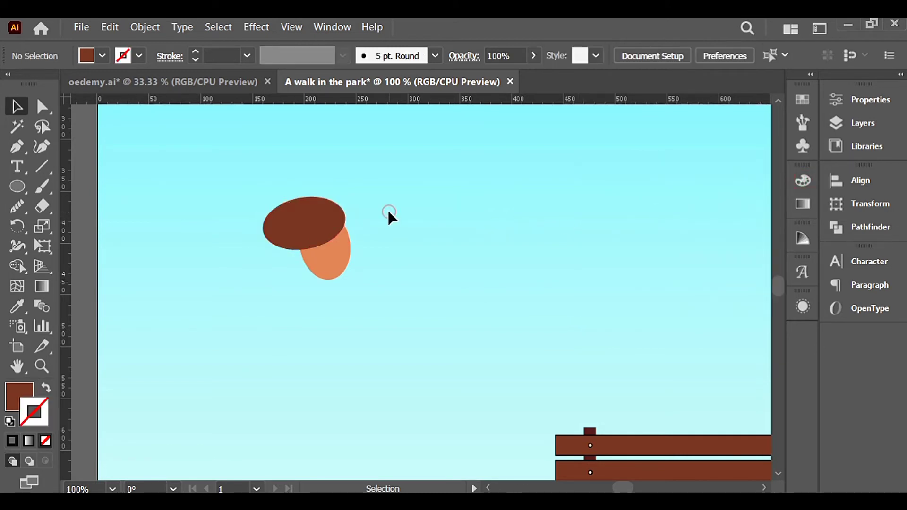
Trim the part of the brown ellipse that extends outside the orange face oval using the Shape Builder tool.
left_click(341, 260)
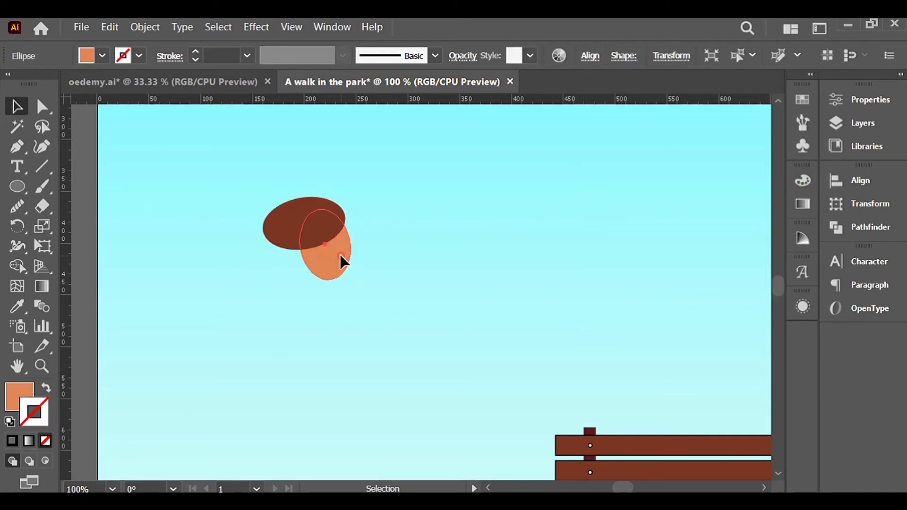
left_click(306, 234, "shift")
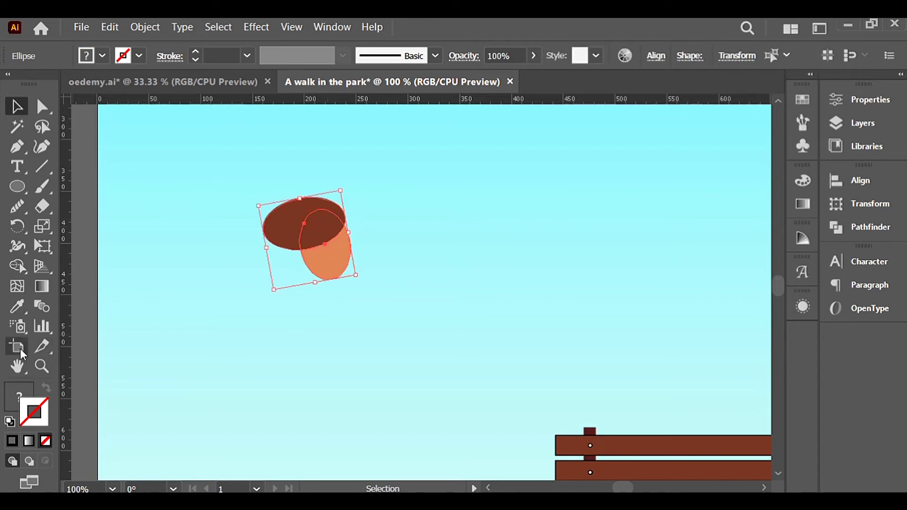
left_click(21, 266)
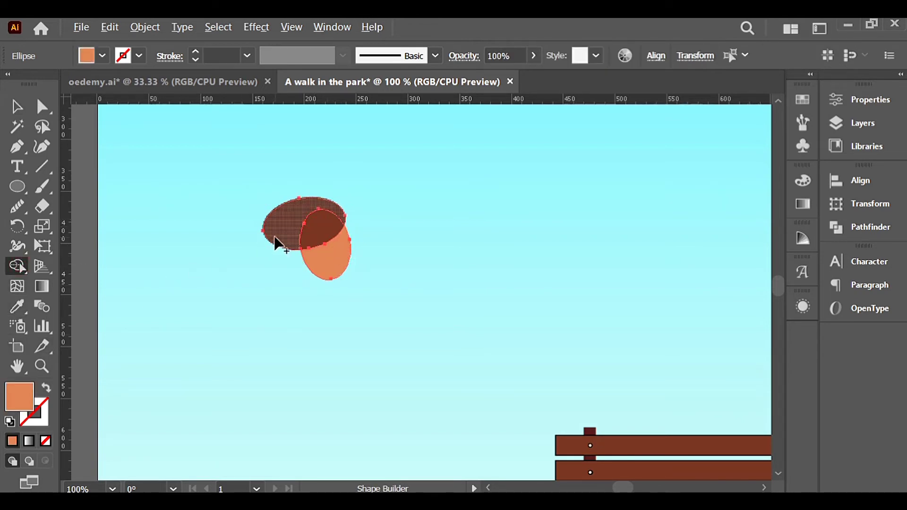
left_click(276, 243, "alt")
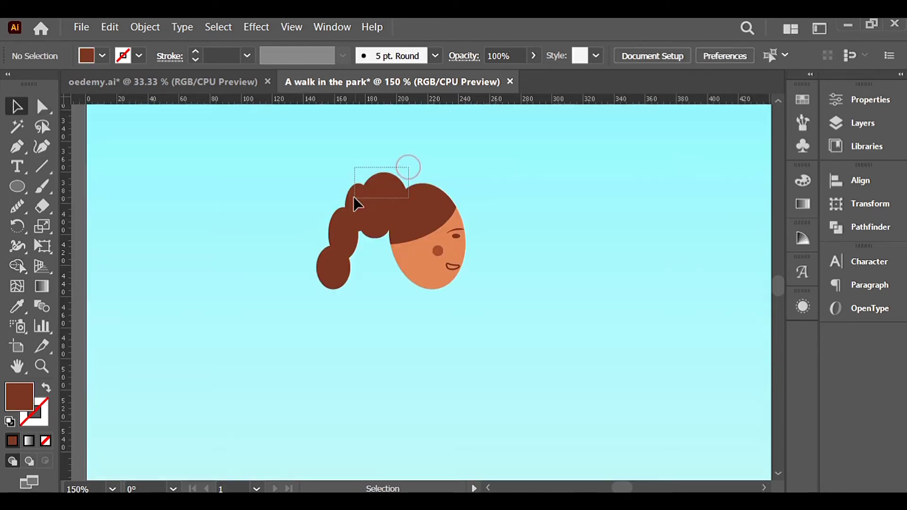
Unite the five overlapping brown ovals of the ponytail into a single hair shape with Pathfinder.
left_click_drag(356, 203, 379, 179)
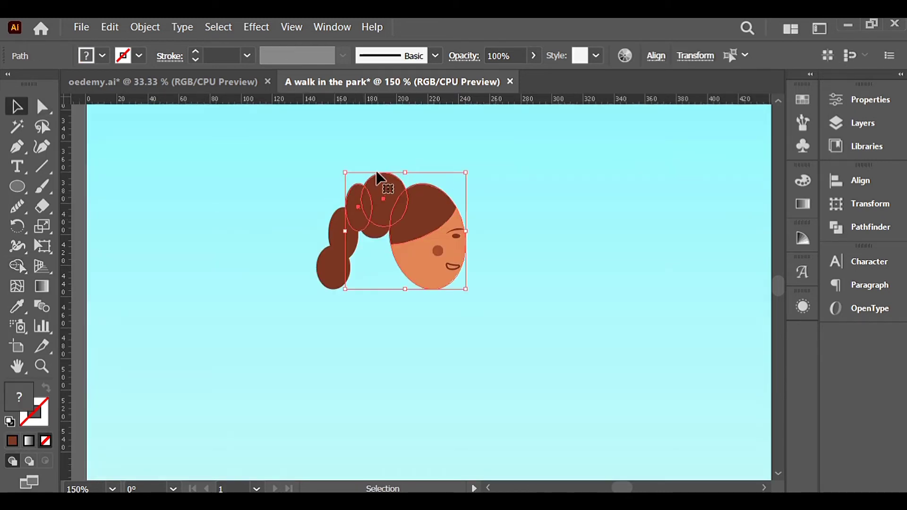
left_click(395, 153)
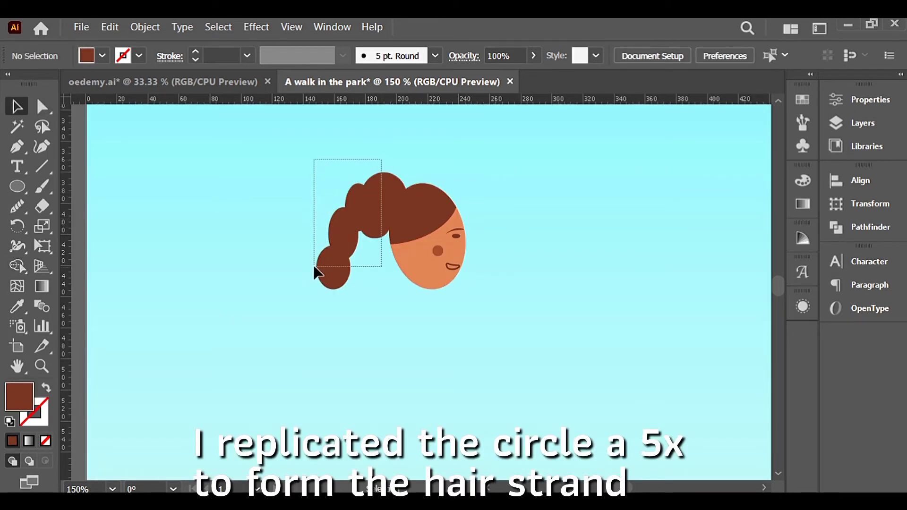
left_click_drag(294, 288, 293, 288)
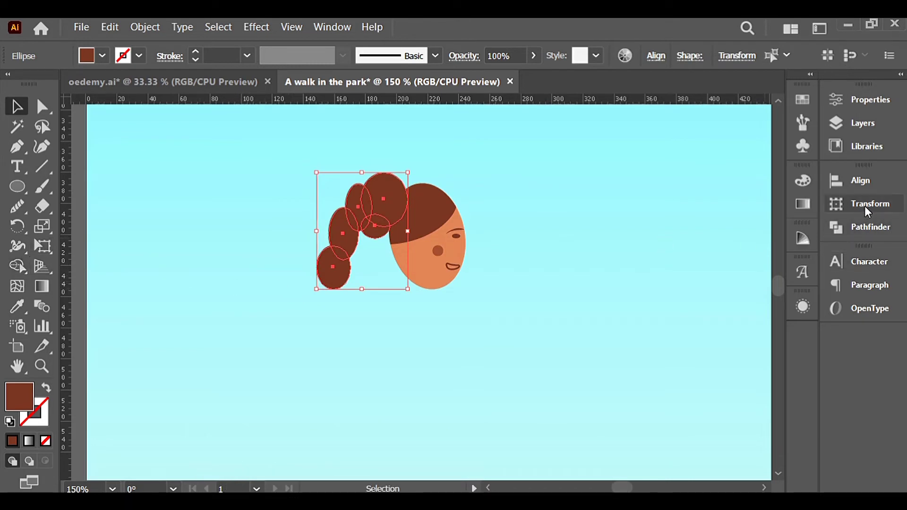
left_click(862, 226)
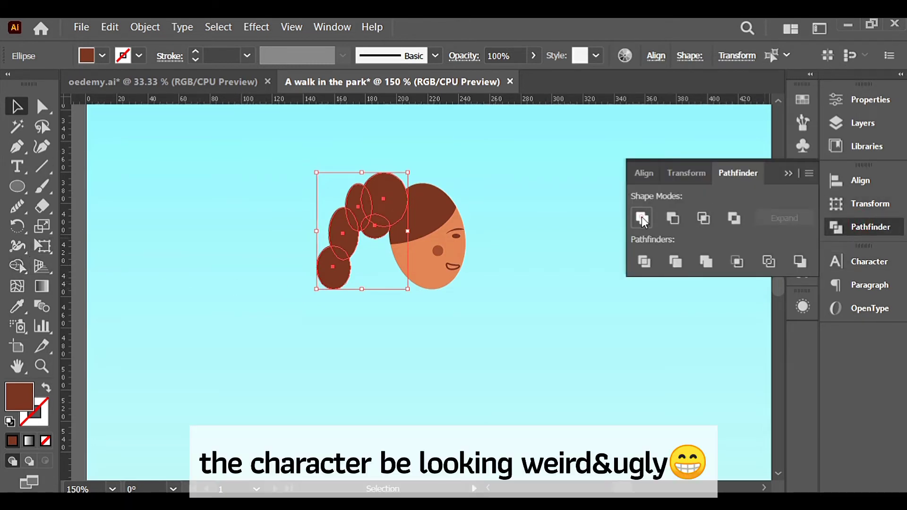
left_click(642, 219)
left_click(530, 188)
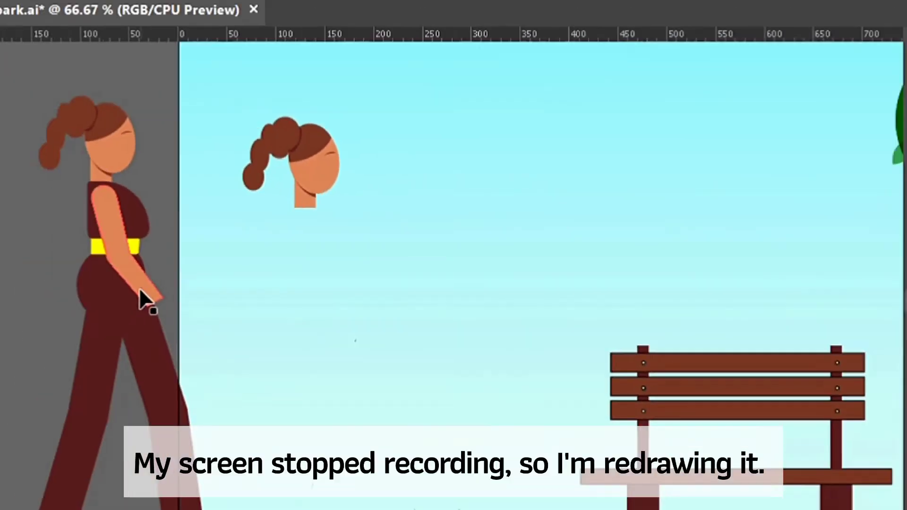
left_click_drag(225, 284, 211, 271)
left_click(519, 239)
scroll(669, 244, "down", 3)
scroll(668, 245, "up", 3)
scroll(521, 251, "down", 1)
left_click(132, 294)
Draw a dark maroon square about 70 px wide as the torso and position it directly below the character's neck.
left_click_drag(17, 187, 71, 186)
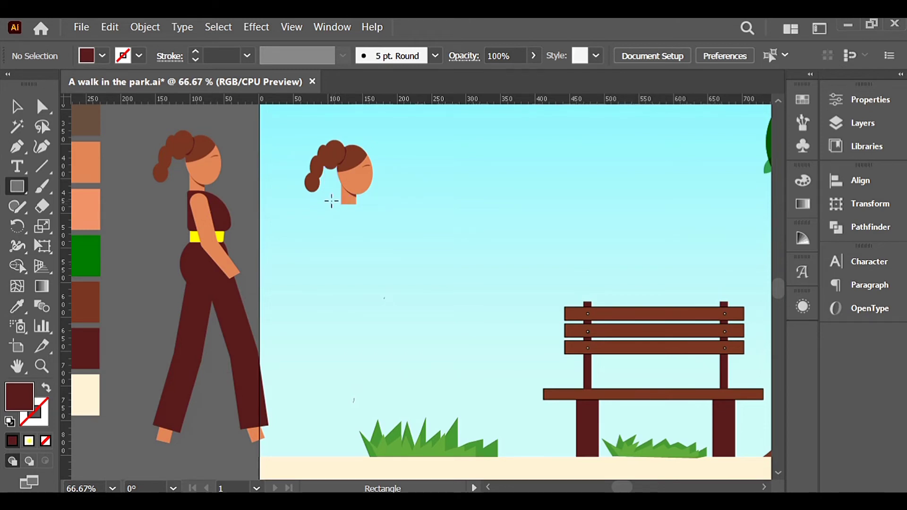
left_click_drag(331, 202, 381, 251)
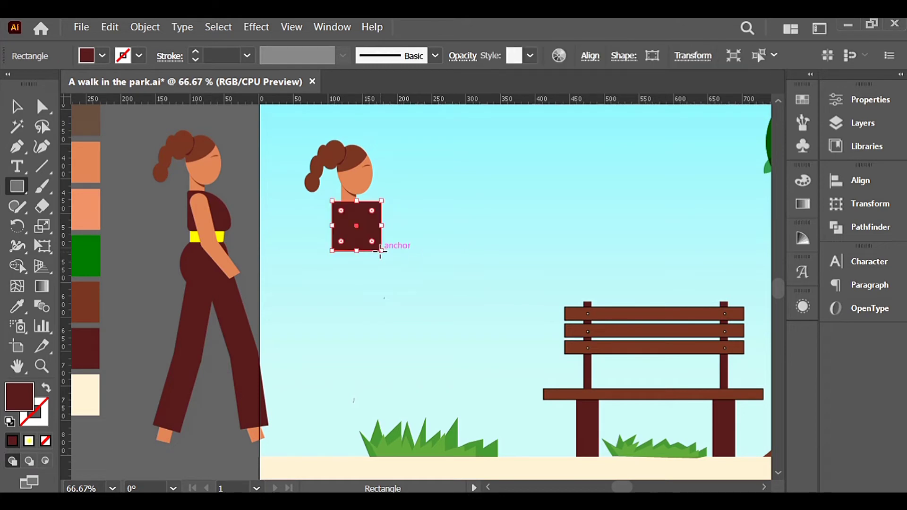
key("v")
scroll(334, 248, "up", 1)
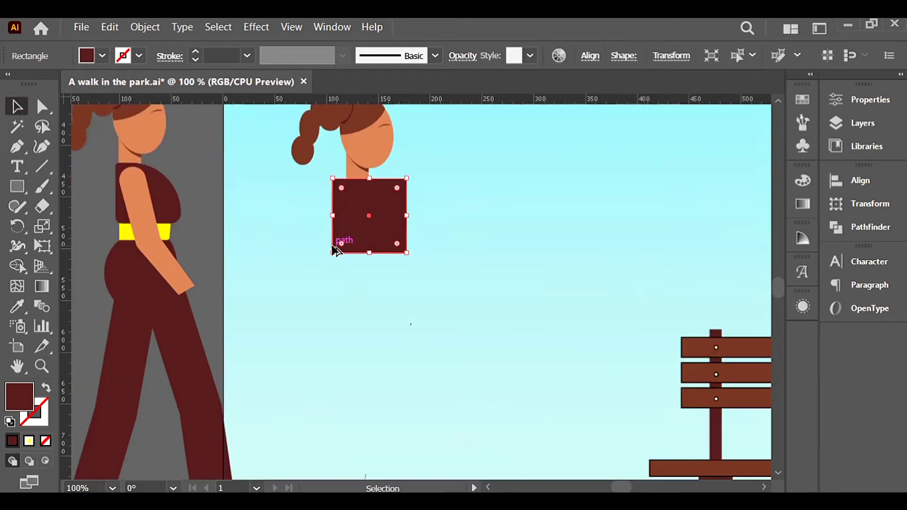
mouse_move(369, 215)
left_mouse_down()
mouse_move(380, 207)
mouse_move(380, 216)
left_mouse_up()
Round the torso's upper-right corner strongly so it forms a broad chest curve.
left_click(41, 107)
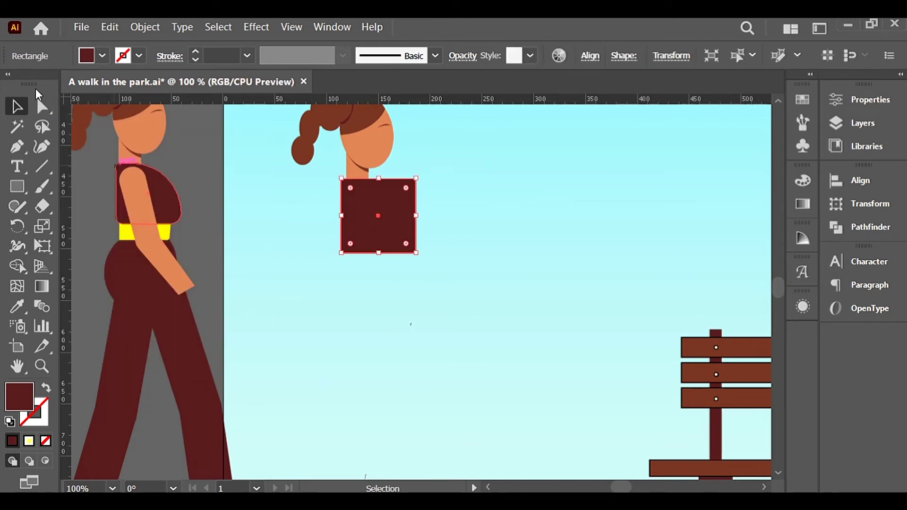
left_click(415, 180)
left_click_drag(407, 188, 352, 224)
left_click(485, 181)
left_click(405, 228)
Slightly round the torso's other three corners, with the upper-left radius at about 6 px.
left_click(415, 253)
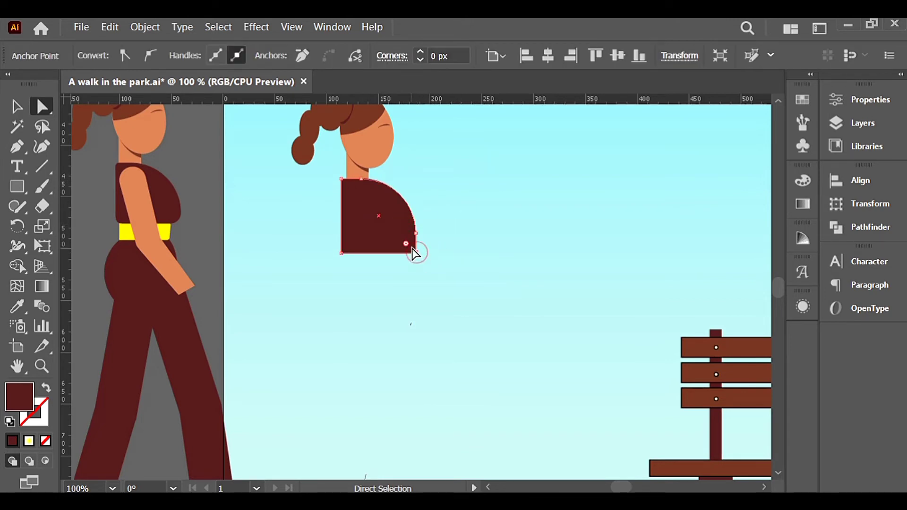
left_click_drag(406, 244, 393, 252)
left_click(342, 181)
left_click_drag(351, 189, 349, 187)
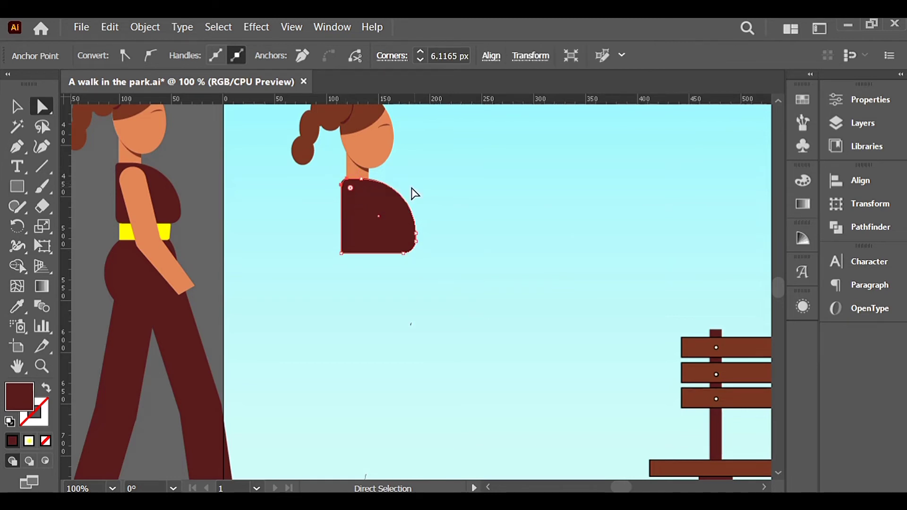
left_click(342, 254)
left_click(342, 253)
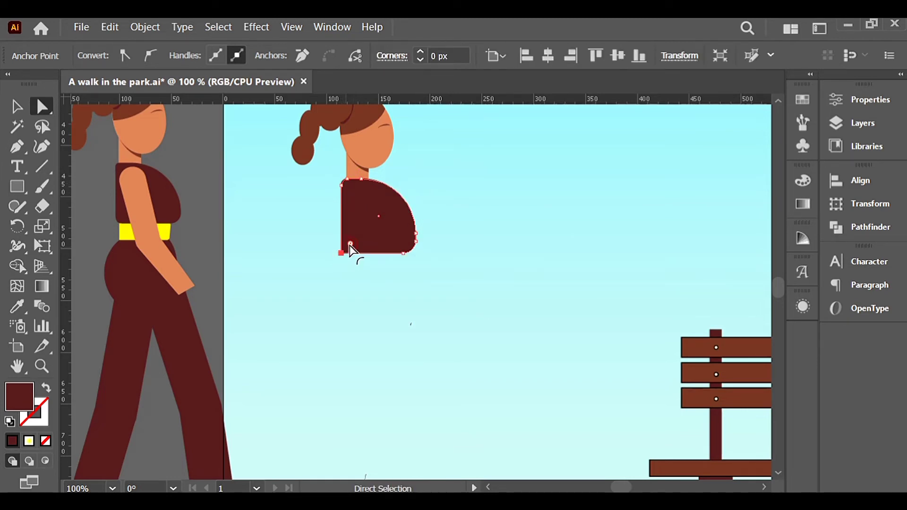
left_click_drag(350, 245, 353, 247)
left_click(492, 192)
Draw an upright rectangle about 45 by 130 px below the torso and swap its fill and stroke to leave only a maroon outline.
key("ctrl+minus")
key("m")
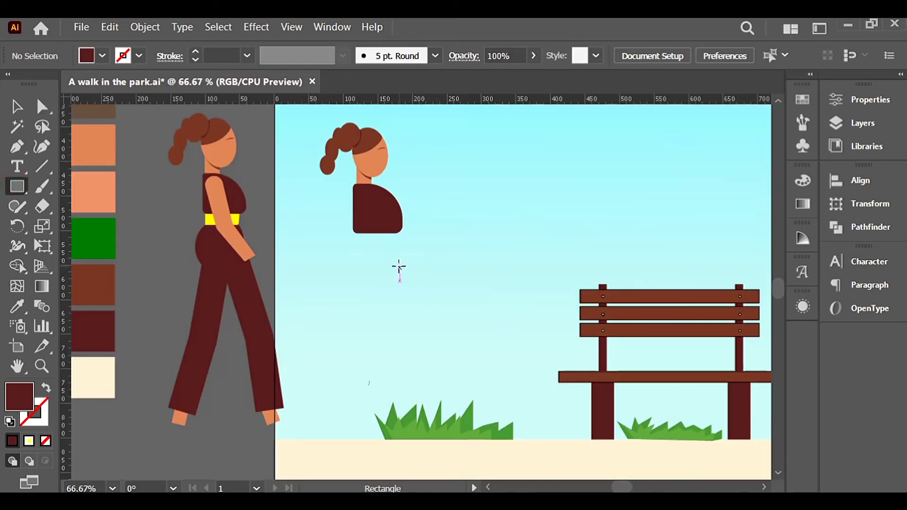
mouse_move(392, 280)
left_mouse_down()
mouse_move(421, 336)
mouse_move(423, 372)
left_mouse_up()
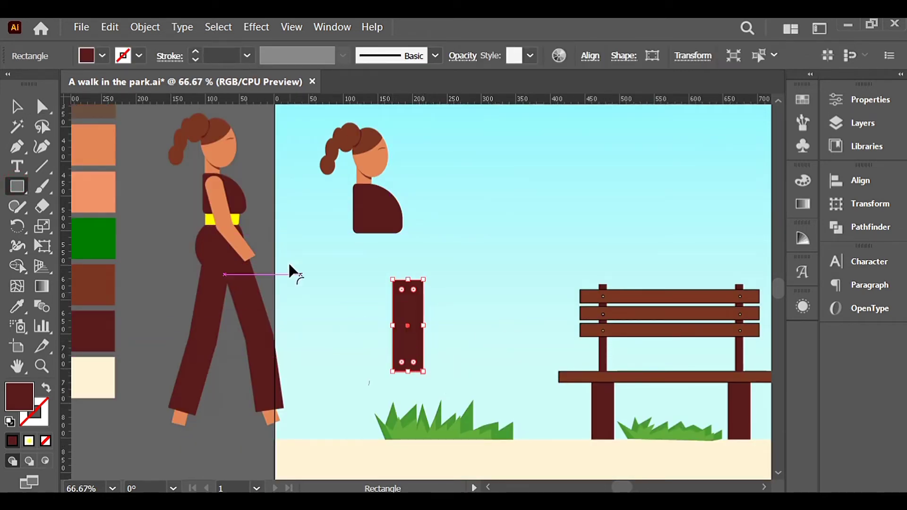
left_click(46, 387)
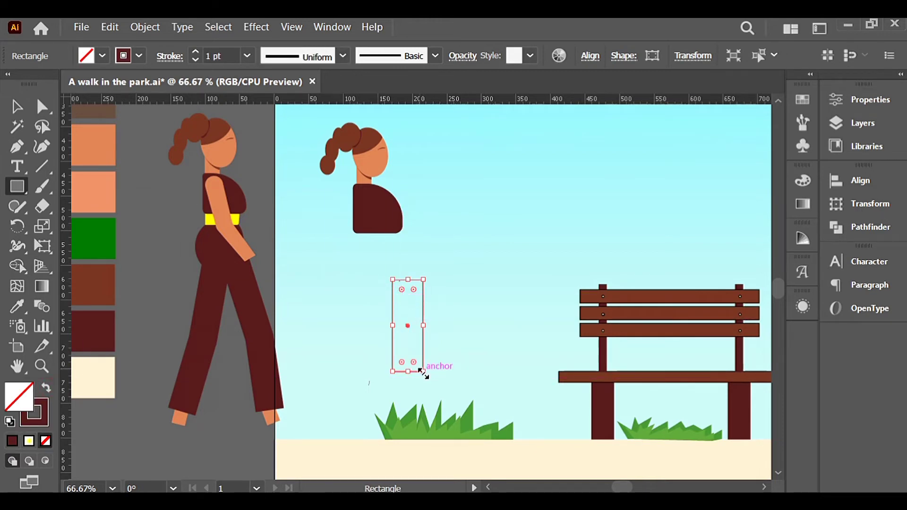
Tilt the outlined leg rectangle slightly counterclockwise and widen it a little.
left_click(16, 106)
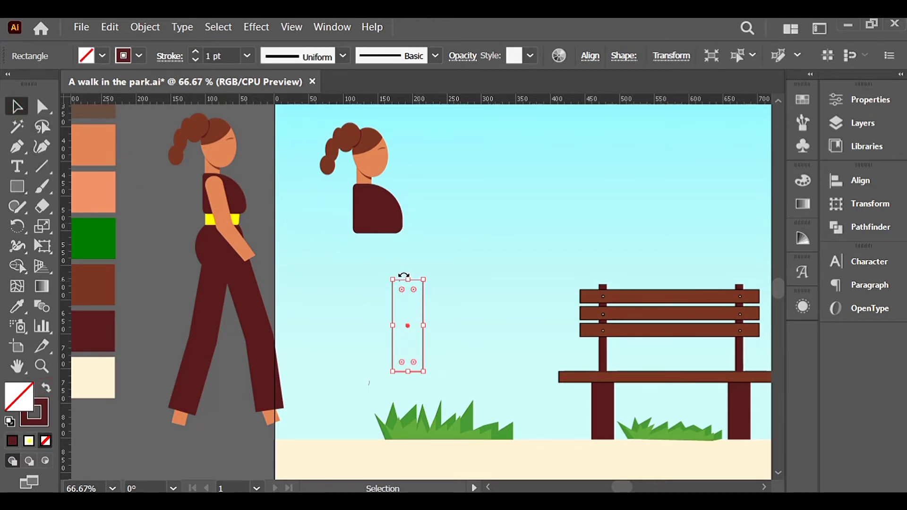
left_click_drag(404, 273, 396, 273)
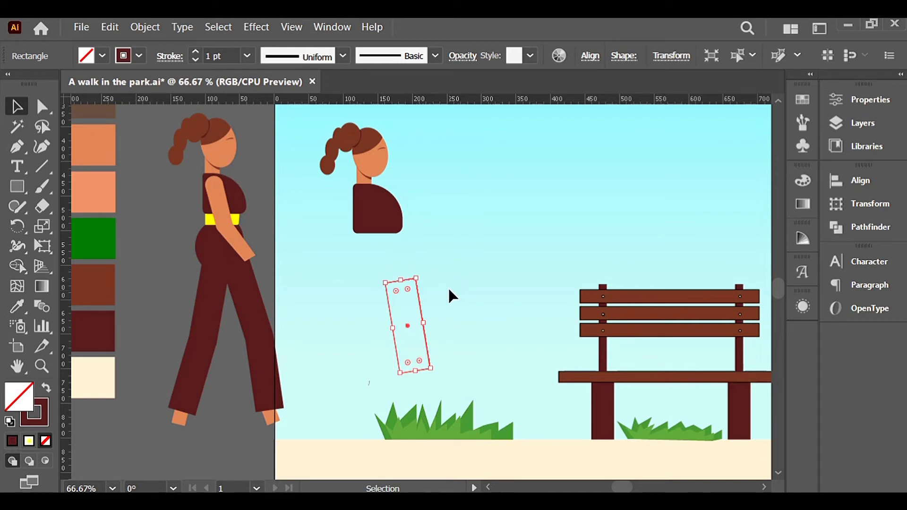
left_click_drag(432, 369, 437, 366)
left_click(452, 330)
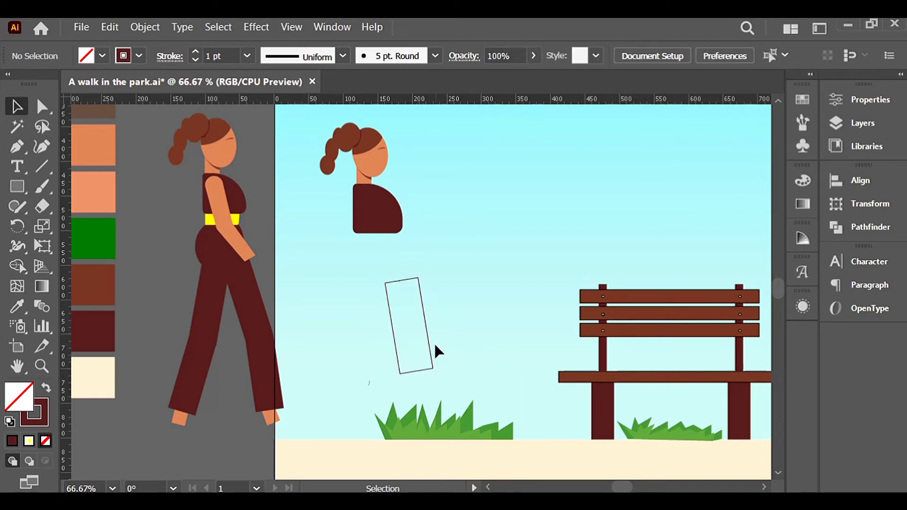
Duplicate the leg rectangle to its left and rotate the copy clockwise to form the rear thigh.
left_click(428, 344)
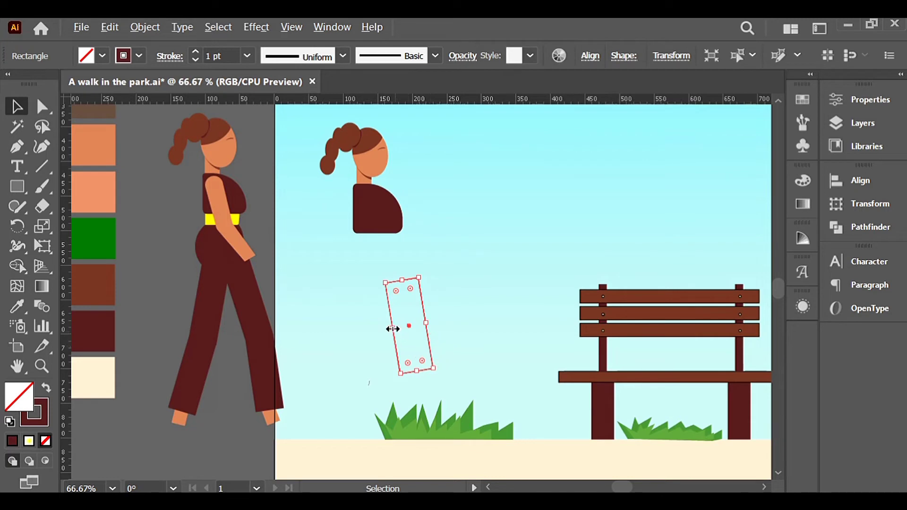
left_click_drag(407, 322, 356, 332)
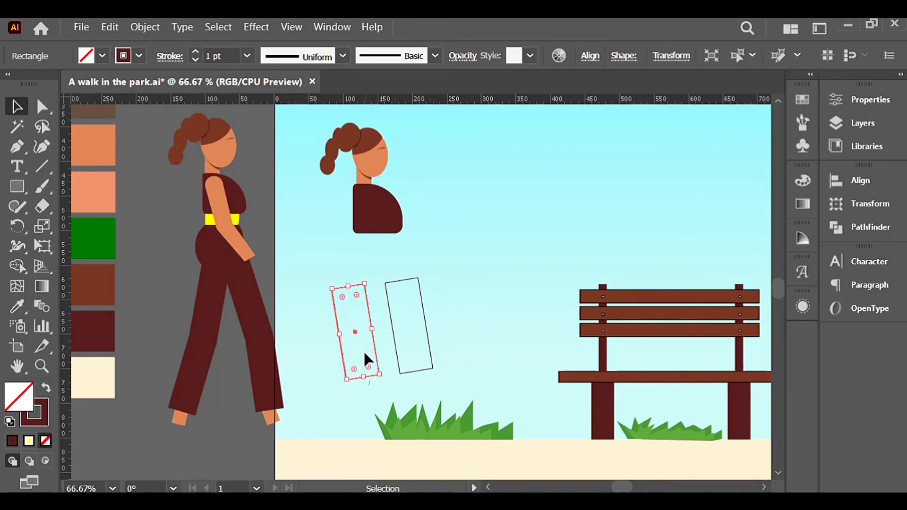
left_click_drag(366, 379, 334, 395)
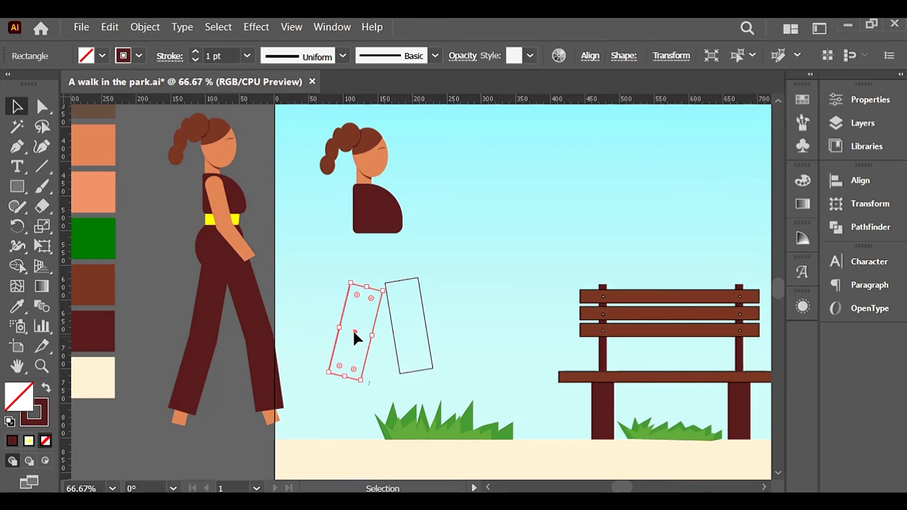
Rotate the front thigh rectangle further counterclockwise and shift it left so its top overlaps the rear thigh.
left_click(402, 311)
left_click(421, 296)
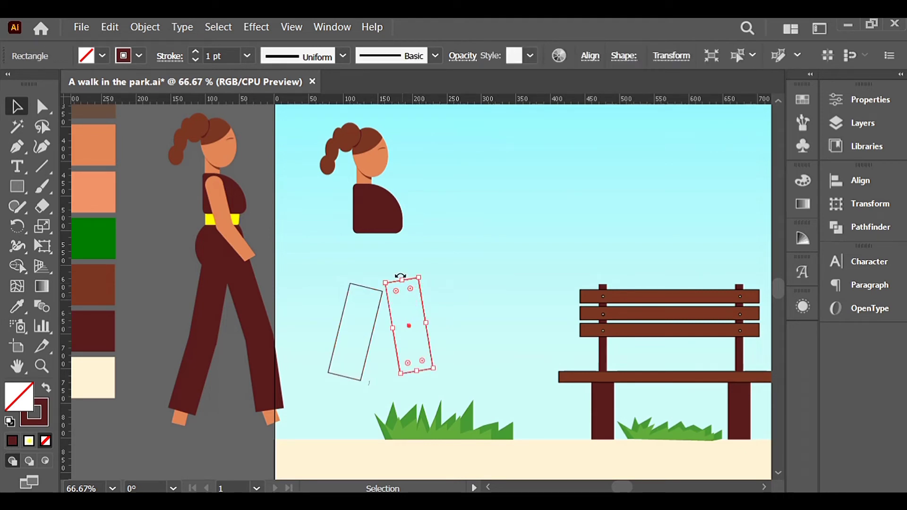
left_click_drag(400, 276, 392, 283)
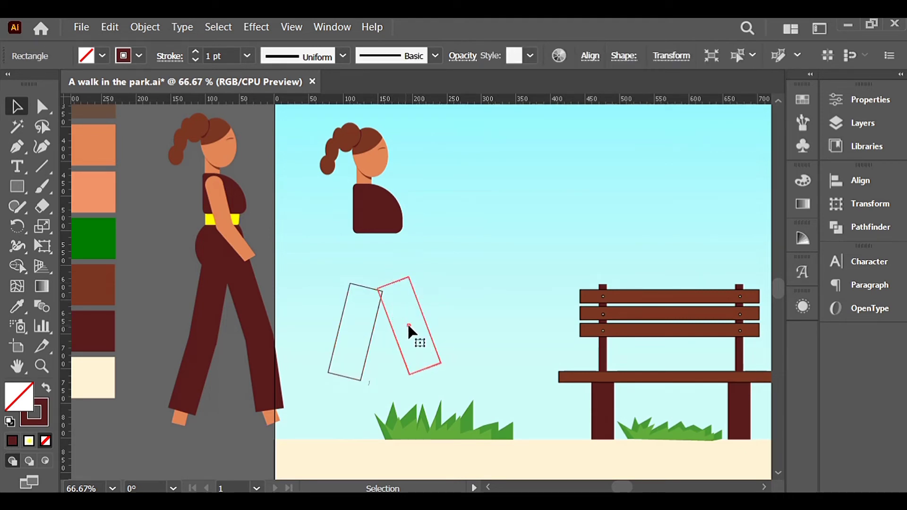
left_click_drag(409, 326, 404, 328)
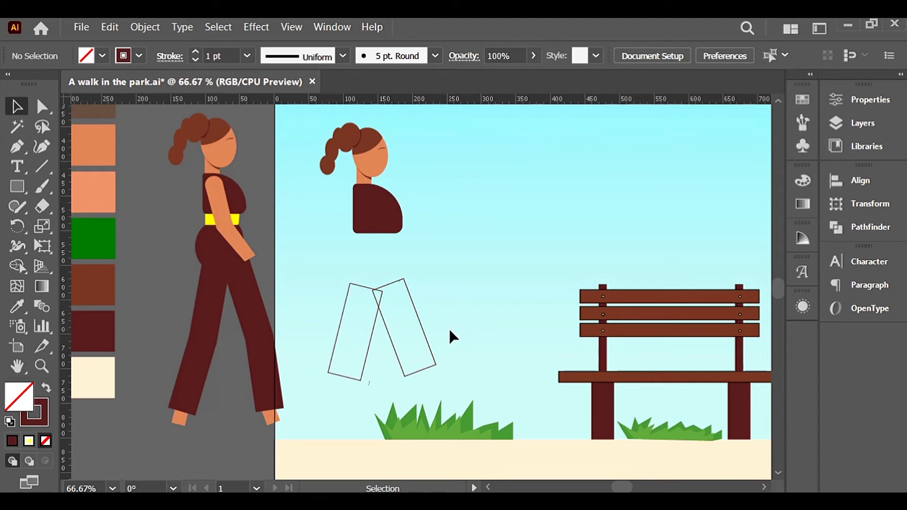
Draw an outlined circle about 90 px in diameter over the tops of both thigh rectangles as the hips.
left_click_drag(16, 185, 93, 226)
left_click_drag(353, 262, 404, 328)
key("v")
left_click(444, 221)
left_click(452, 298)
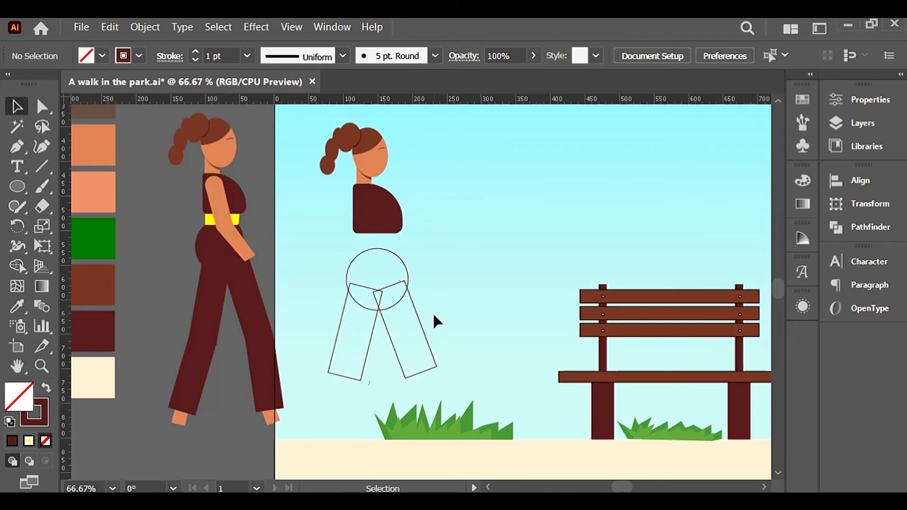
Rotate the front thigh rectangle slightly more counterclockwise to widen the stride.
left_click(425, 339)
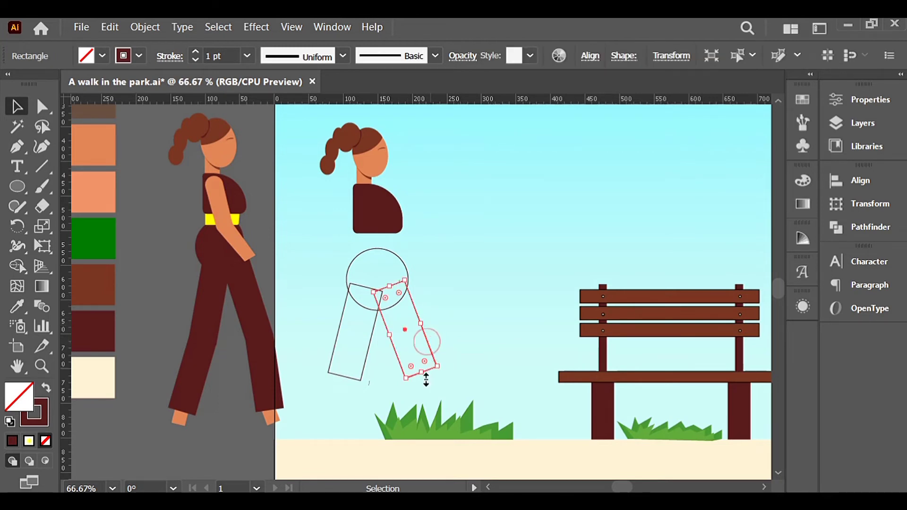
left_click_drag(425, 377, 426, 378)
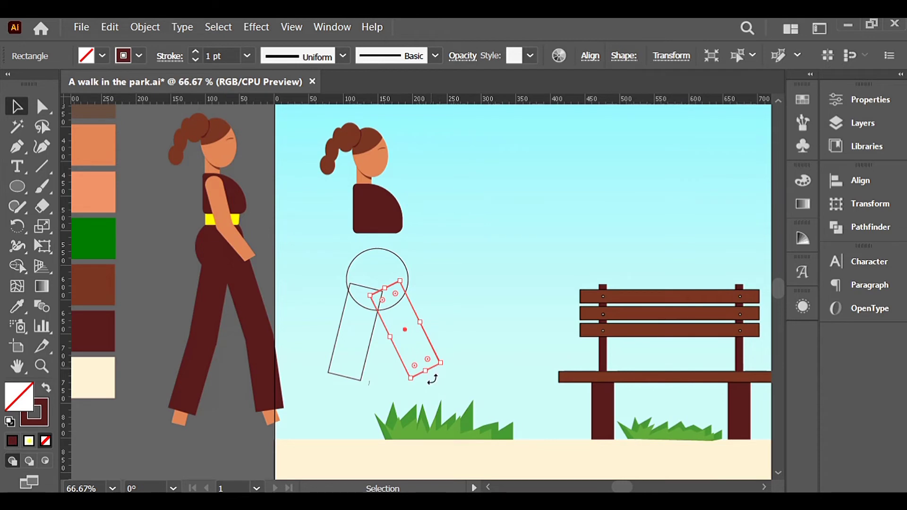
left_click_drag(432, 379, 425, 375)
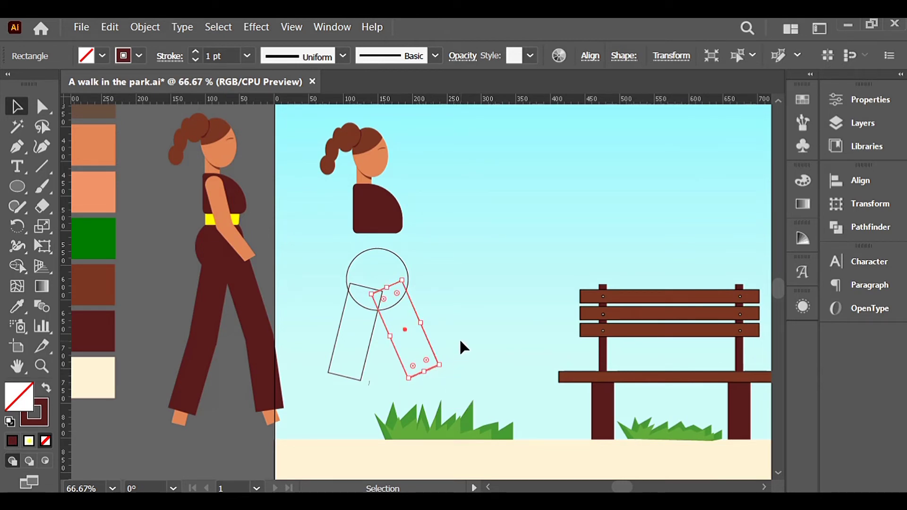
Nudge the hip circle up slightly toward the torso.
left_click(385, 249)
key("Up")
key("Up")
key("Up")
key("Up")
key("Up")
key("Up")
key("Up")
key("Up")
key("Up")
key("Up")
key("Up")
key("Up")
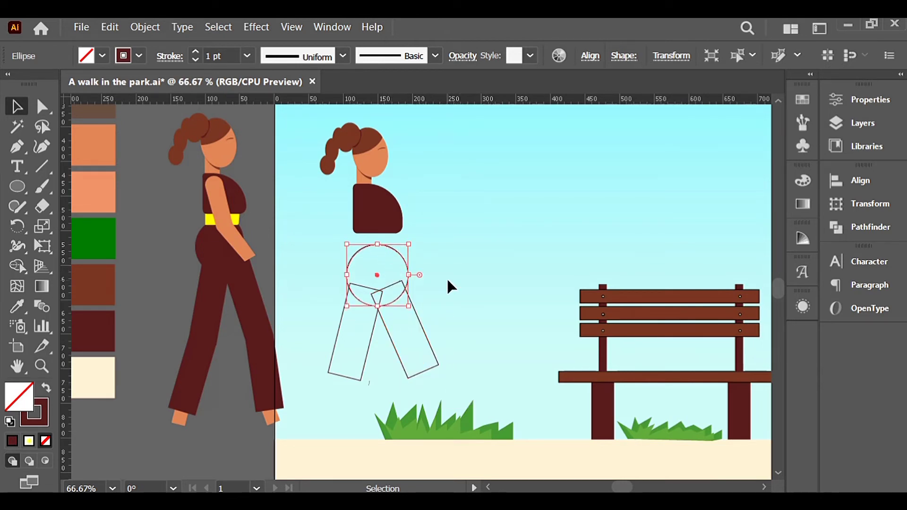
left_click(446, 280)
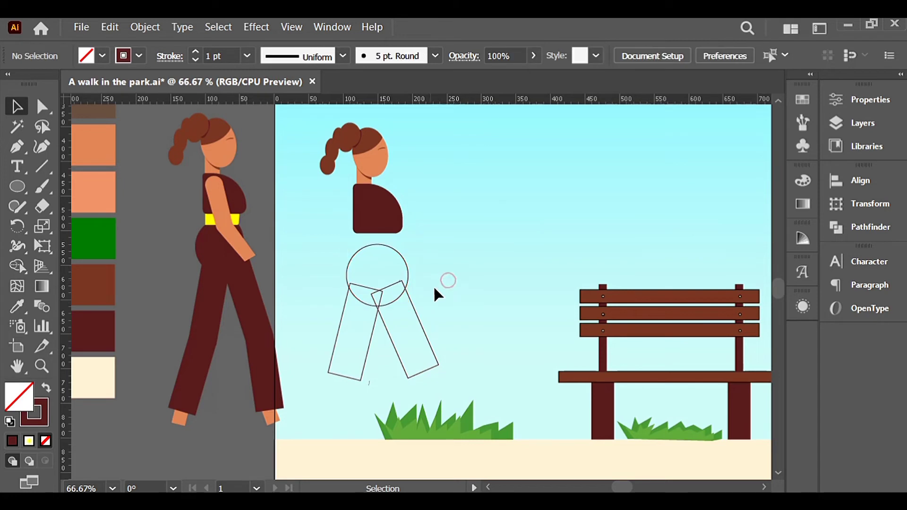
Shift the rear thigh rectangle slightly and place a copy of the front thigh rectangle to its right.
left_click(347, 378)
left_click_drag(354, 338, 455, 318)
left_click(419, 325)
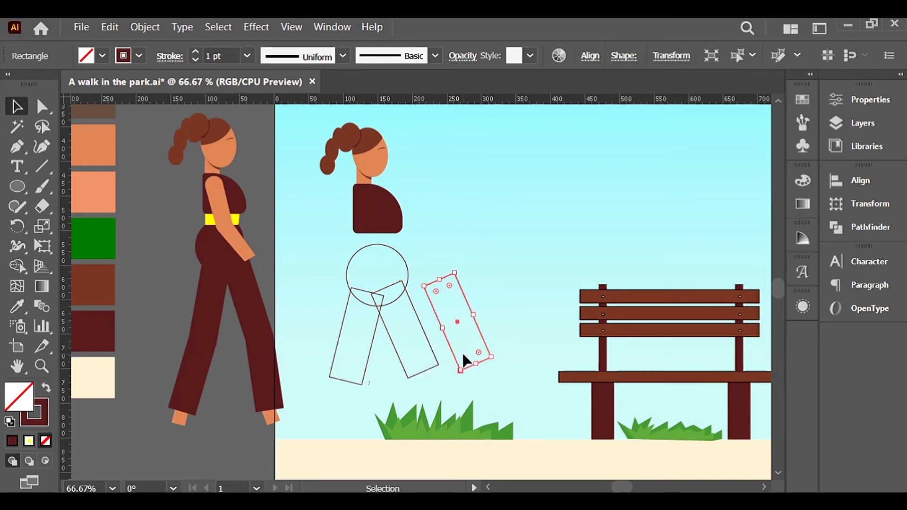
Shorten and rotate the copied rectangle and place it under the front thigh as the lower leg.
left_click_drag(475, 362, 445, 404)
scroll(460, 369, "down", 1)
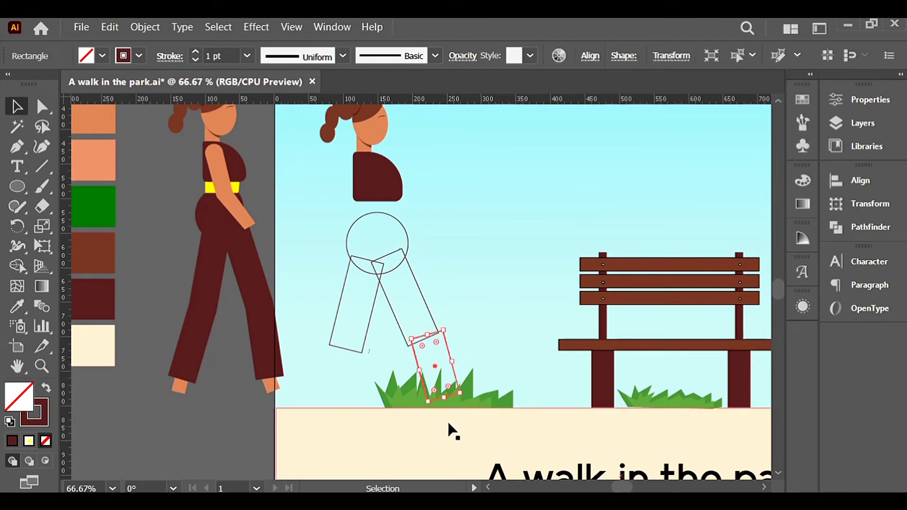
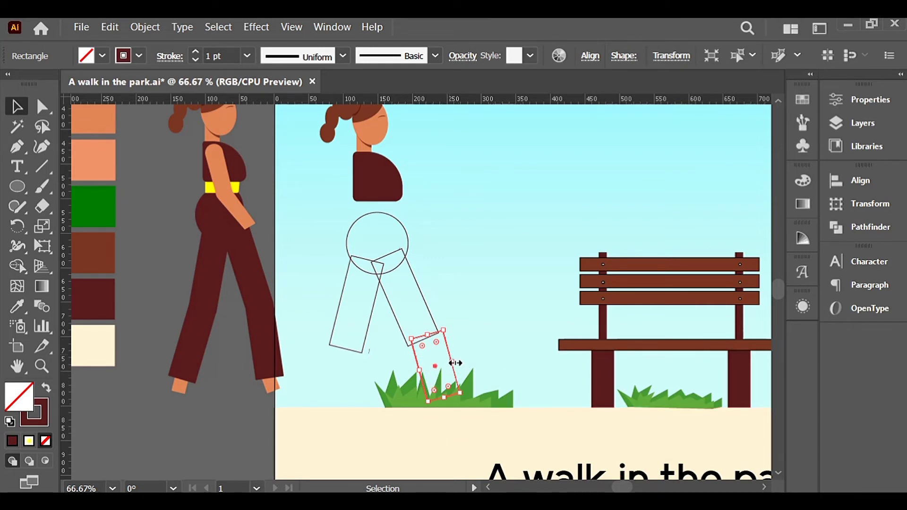
left_click(506, 405)
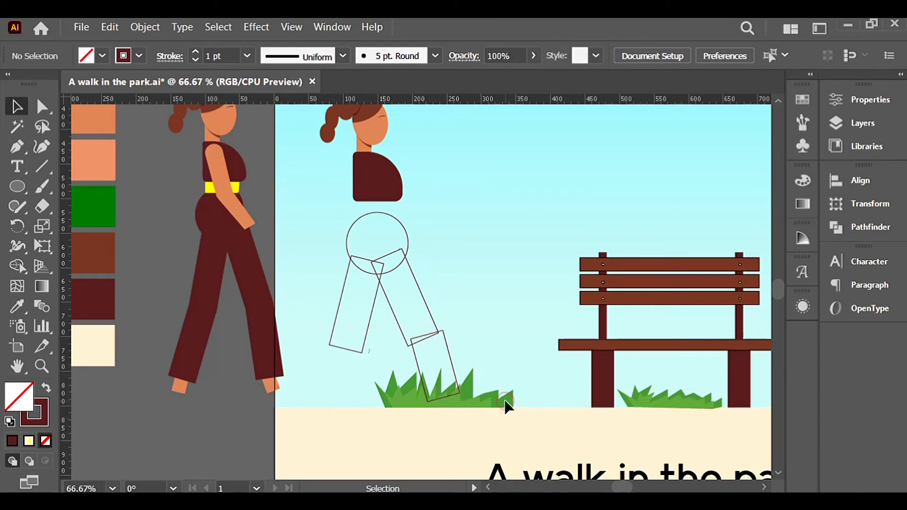
Hide the locked grass group so the leg shapes stand clear against the background.
left_click(860, 127)
scroll(802, 169, "down", 2)
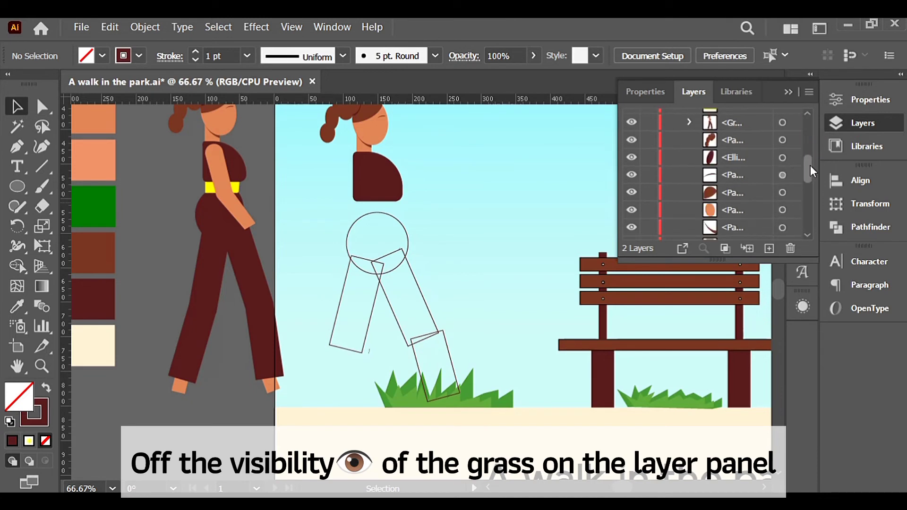
left_click_drag(809, 168, 810, 202)
left_click(631, 113)
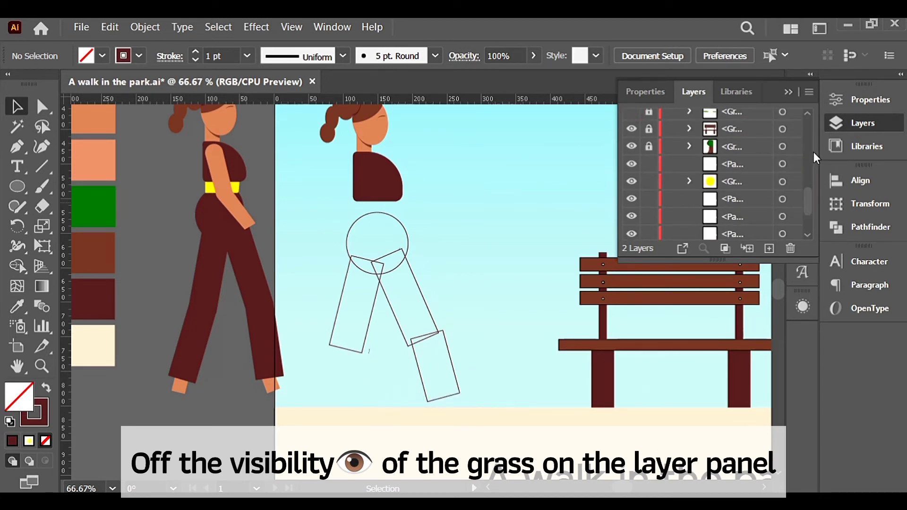
left_click(482, 271)
Copy the lower-leg rectangle to the rear leg and rotate it to continue the rear thigh with a slight knee bend.
left_click(442, 357)
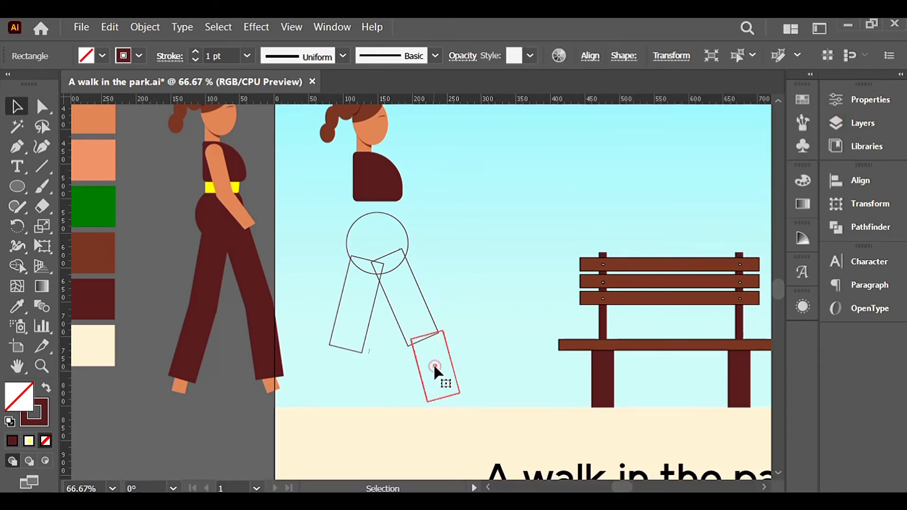
left_click_drag(434, 366, 351, 378)
left_click_drag(360, 420, 333, 418)
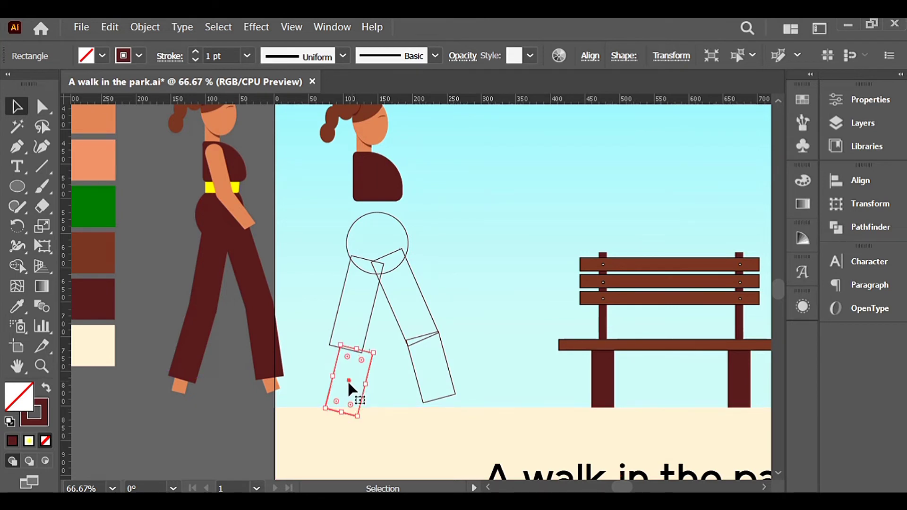
left_click_drag(347, 375, 337, 369)
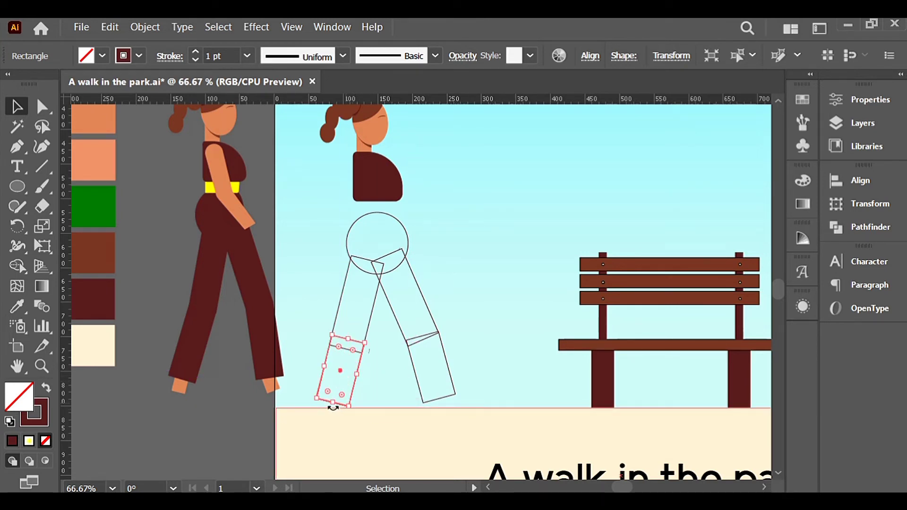
left_click_drag(333, 407, 336, 408)
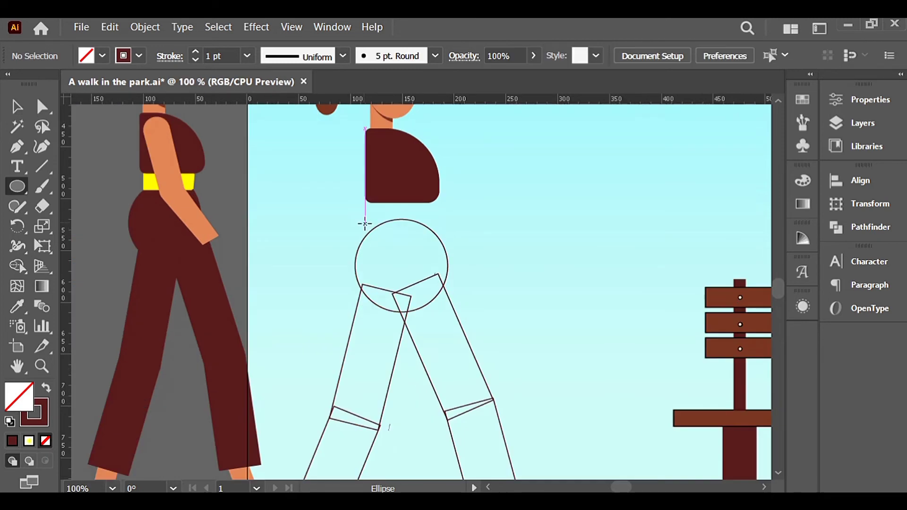
Draw a vertically stretched outlined ellipse about 80 px wide and 115 px tall over the hip circle.
mouse_move(364, 218)
left_mouse_down()
mouse_move(448, 333)
mouse_move(444, 326)
left_mouse_up()
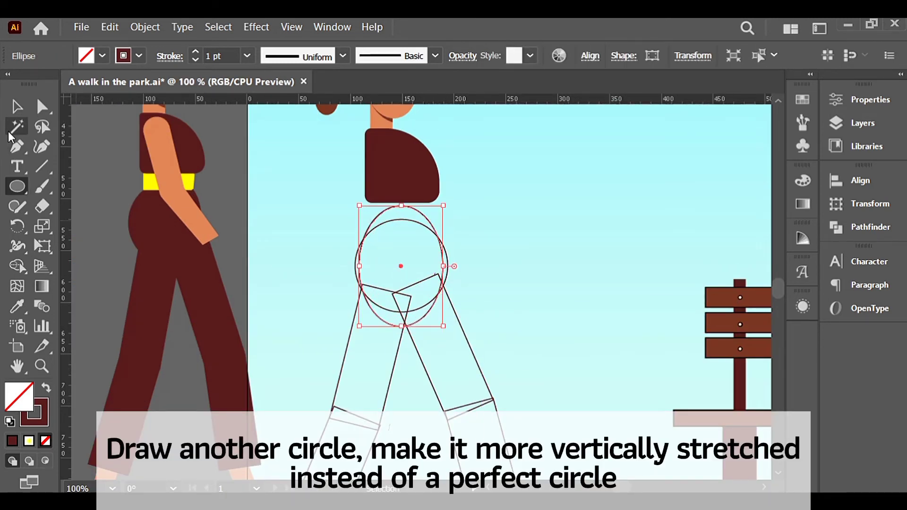
left_click(16, 106)
left_click_drag(443, 266, 445, 266)
left_click(476, 264)
Widen the ellipse slightly to meet the front thigh's outer edge and extend its lower end downward.
scroll(447, 297, "up", 3)
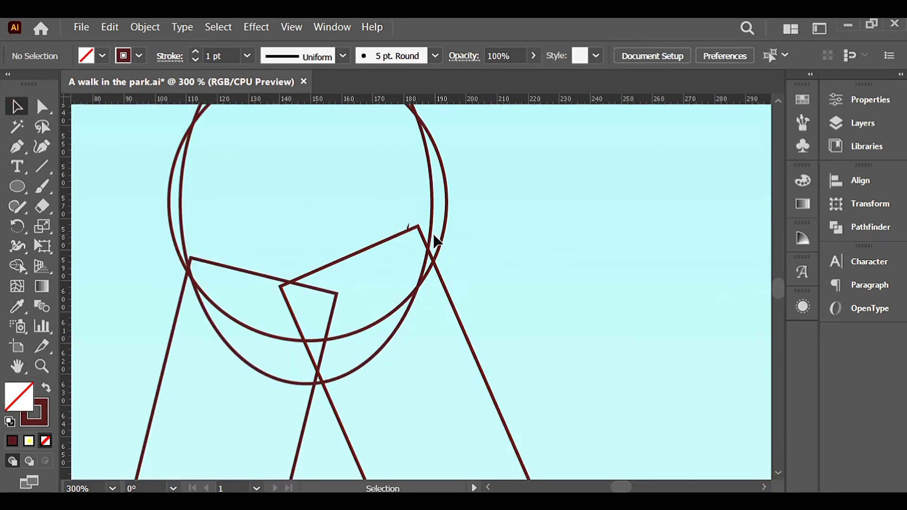
left_click(434, 237)
left_click_drag(431, 203, 442, 204)
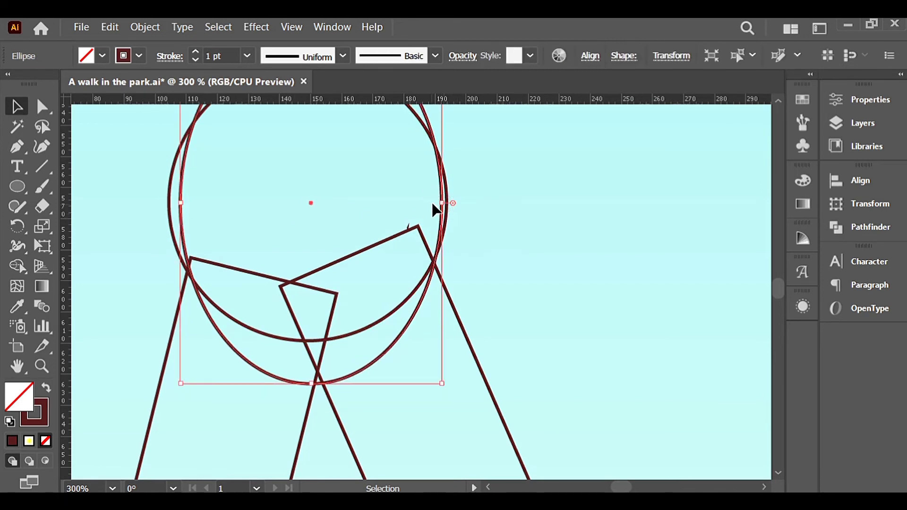
left_click_drag(433, 204, 437, 204)
left_click_drag(308, 380, 308, 414)
scroll(424, 205, "down", 3)
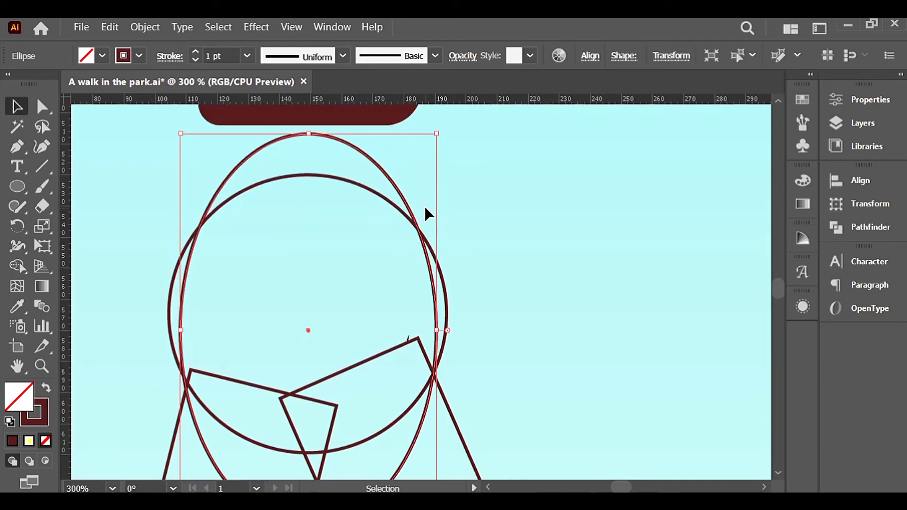
left_click(468, 257)
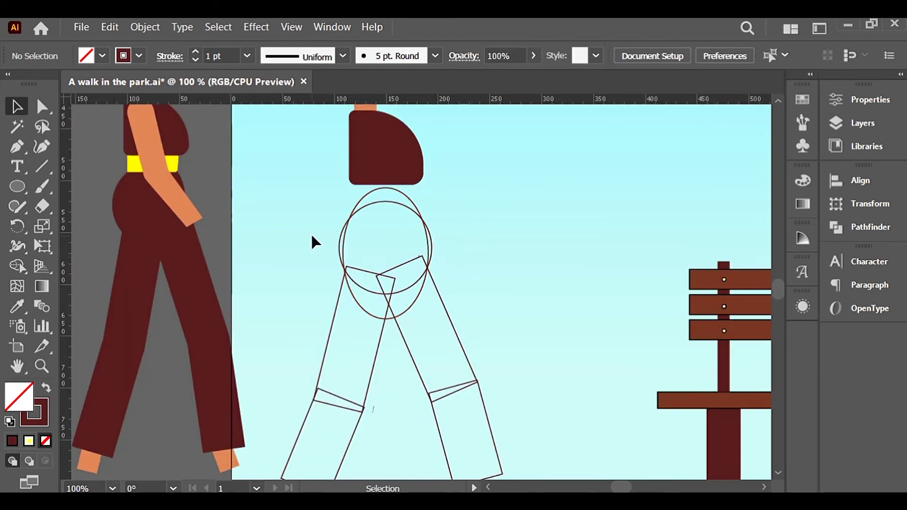
Trim the ellipse's excess below the hips and merge the hips, front thigh and lower leg with Shape Builder.
left_click_drag(430, 258, 421, 437)
left_click(18, 266)
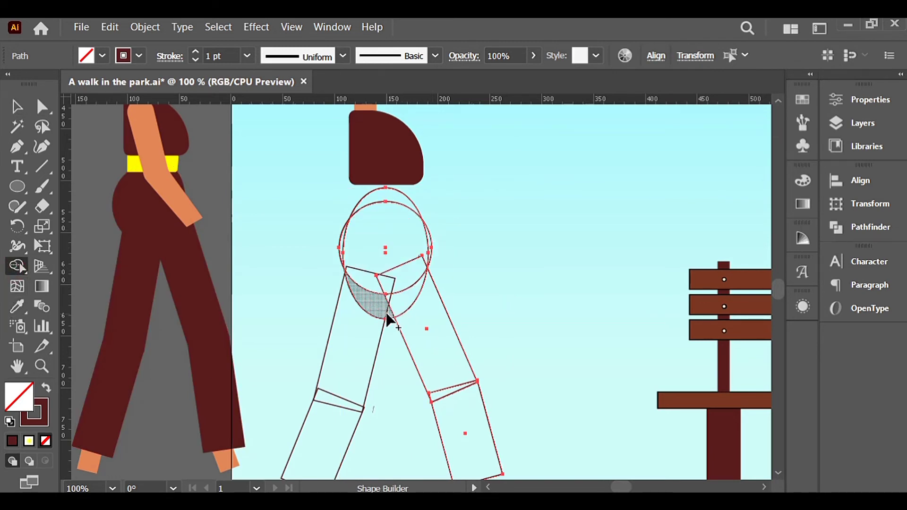
left_click(432, 300)
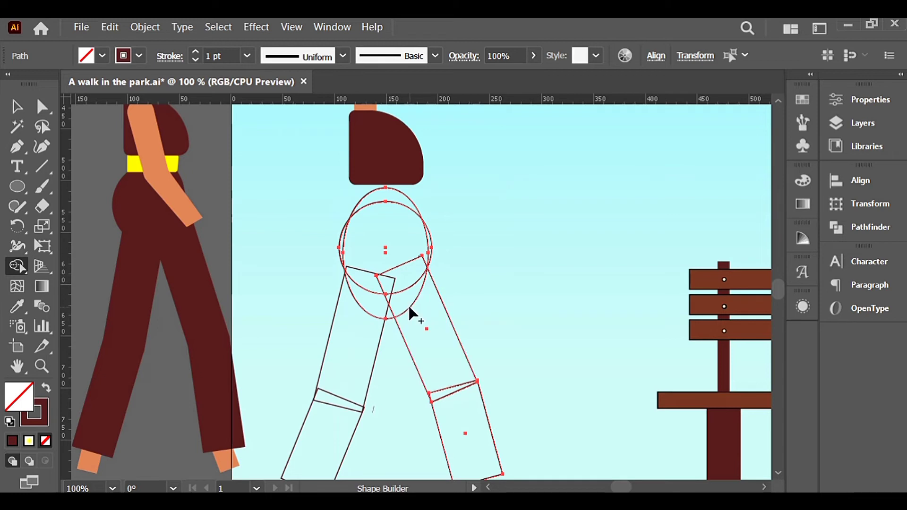
left_click(395, 313)
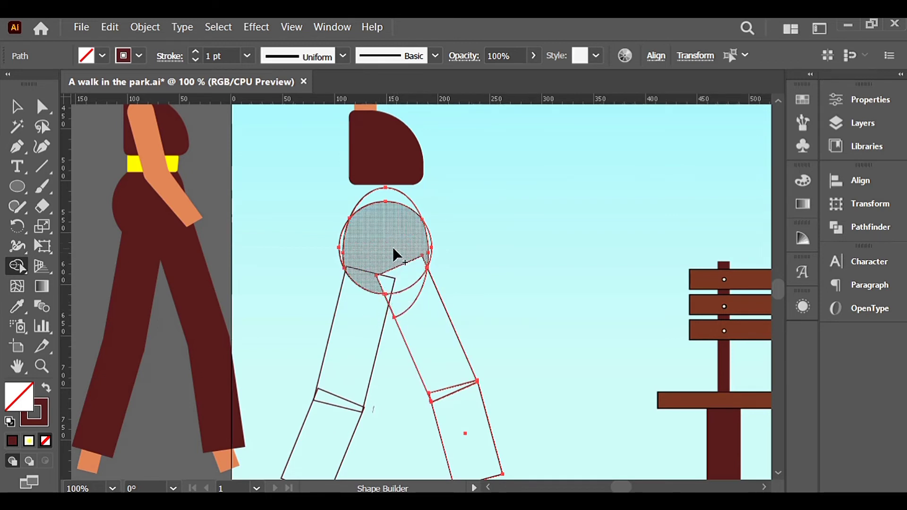
mouse_move(386, 228)
left_mouse_down()
mouse_move(458, 418)
mouse_move(465, 366)
left_mouse_up()
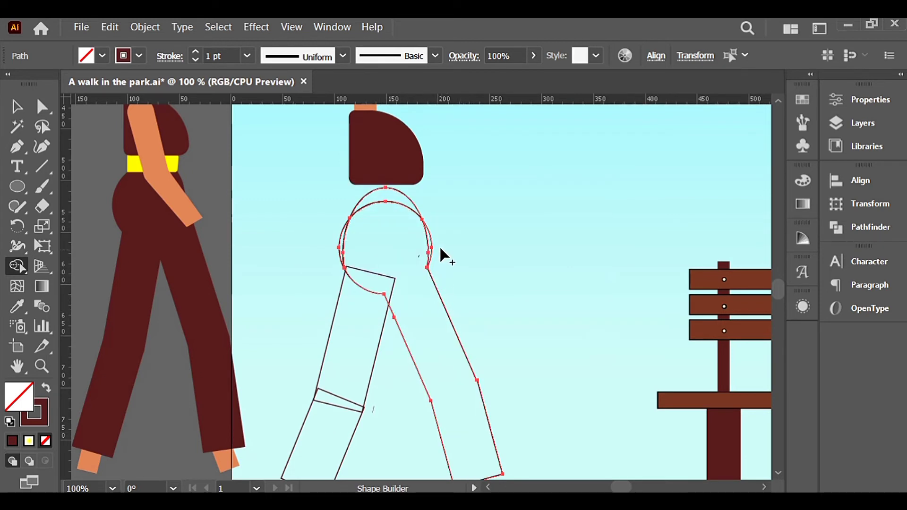
Remove the leftover crescent at the front of the hips and the ellipse's leftover above them with Shape Builder.
scroll(430, 242, "up", 4)
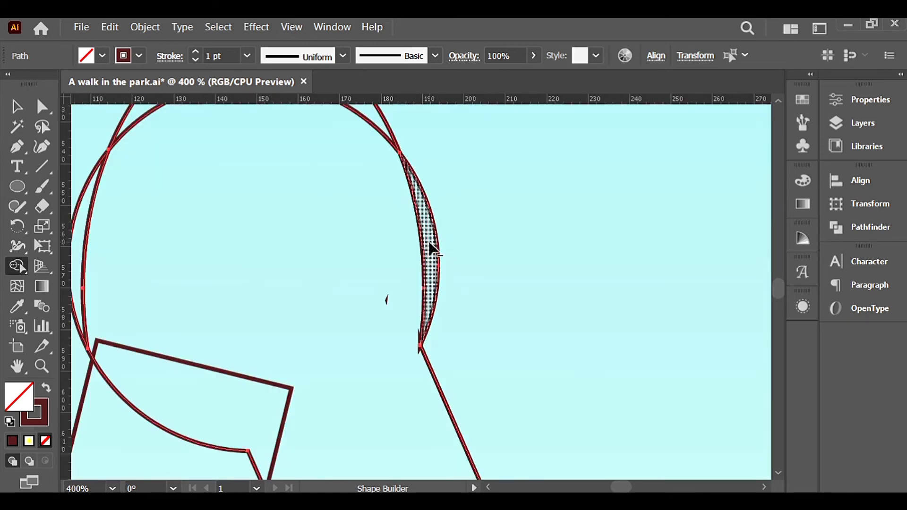
left_click(435, 243, "alt")
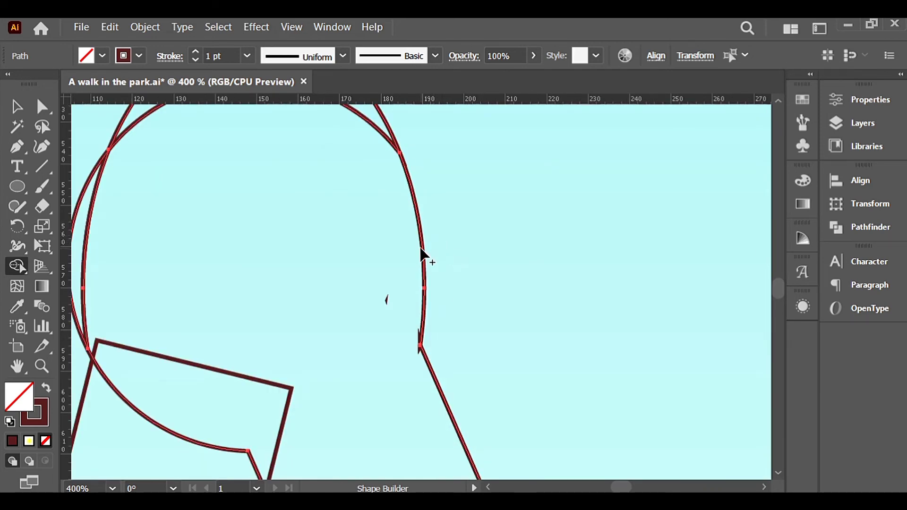
scroll(421, 260, "down", 3)
scroll(409, 263, "down", 2)
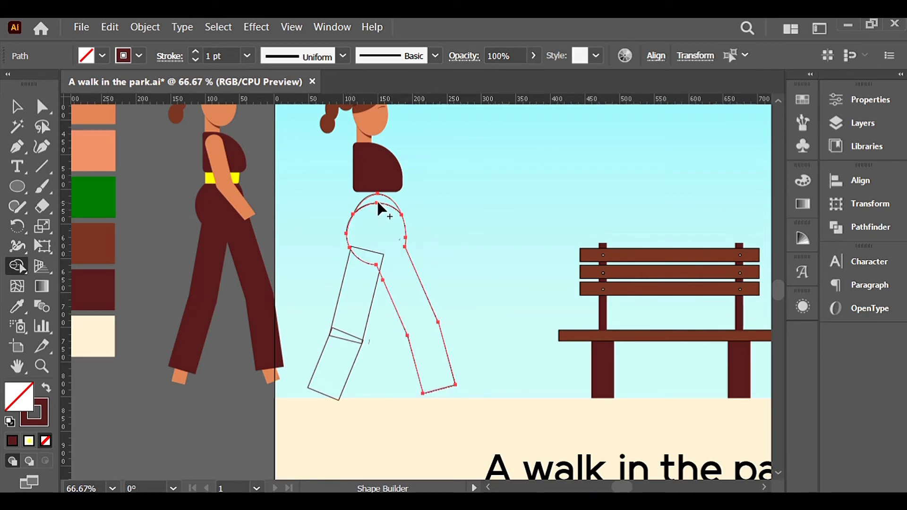
left_click(391, 199, "alt")
key("v")
Swap fill and stroke on the merged hip and front leg shape to fill it dark maroon without an outline.
left_click(516, 213)
left_click(413, 266)
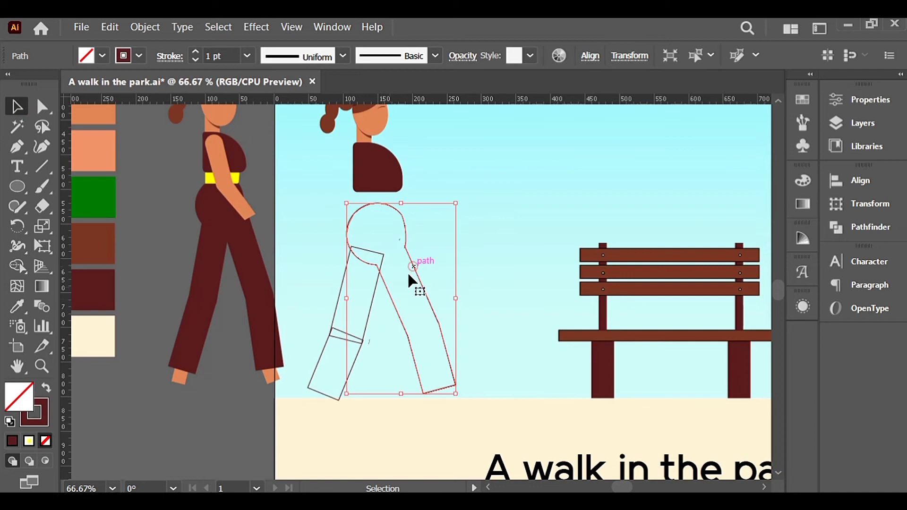
left_click(45, 388)
left_click(191, 399)
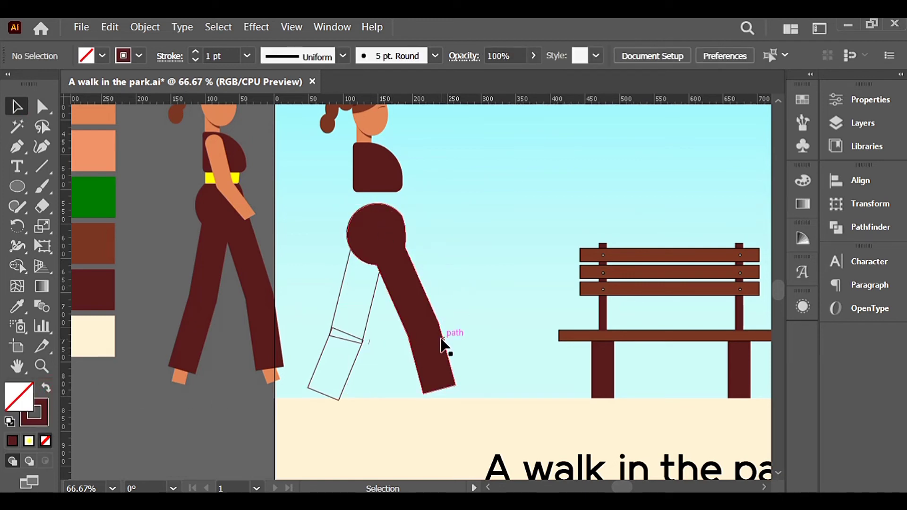
Merge the rear thigh and lower-leg rectangles with Shape Builder and swap fill and stroke to make them solid maroon.
left_click_drag(325, 286, 355, 355)
left_click(18, 267)
left_click_drag(361, 278, 342, 384)
left_click(16, 106)
left_click(46, 388)
left_click(176, 421)
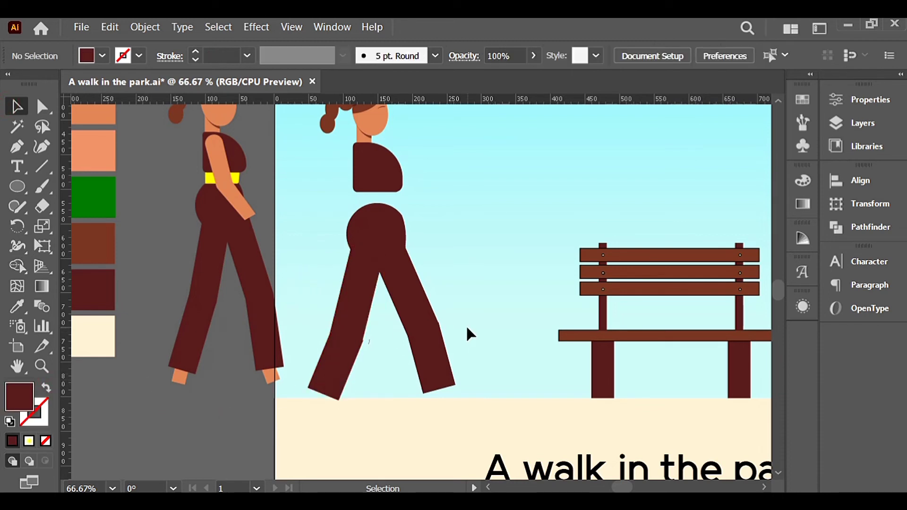
Move the rear leg slightly up and toward the front leg.
left_click_drag(351, 328, 365, 302)
left_click(516, 278)
left_click(366, 316)
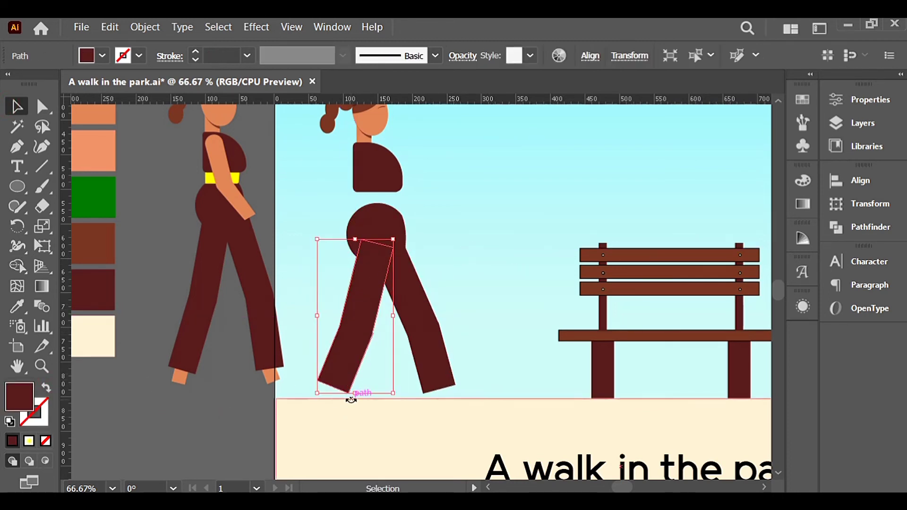
left_click_drag(350, 401, 347, 406)
key("ctrl+z")
left_click(533, 299)
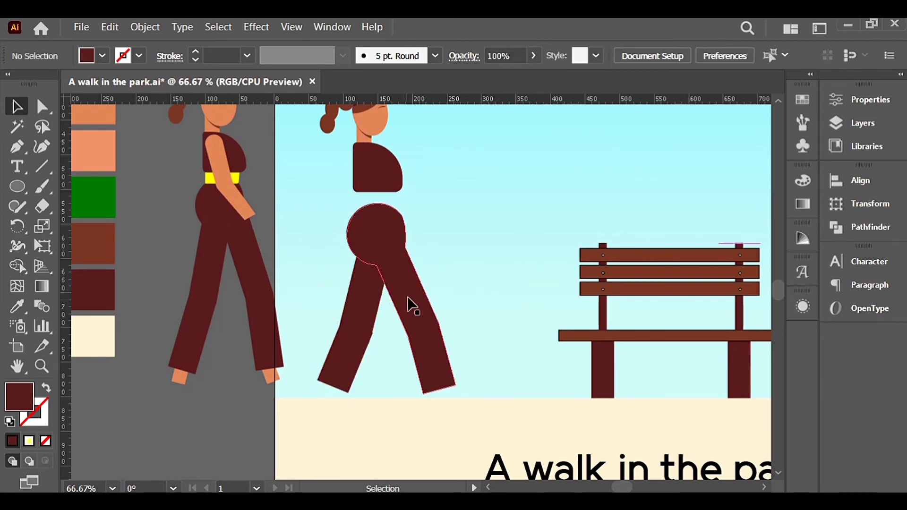
Adjust the anchor point at the rear leg's inner knee with the Direct Selection tool.
left_click(368, 311)
left_click(41, 110)
left_click(372, 333)
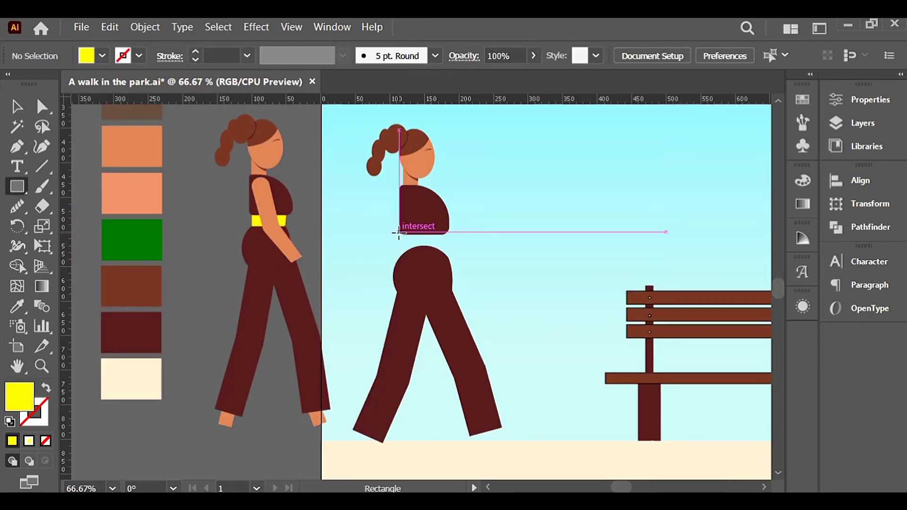
Draw a yellow rectangle about 65 px wide and 25 px tall between the torso and hips as the belt.
left_click_drag(401, 233, 446, 250)
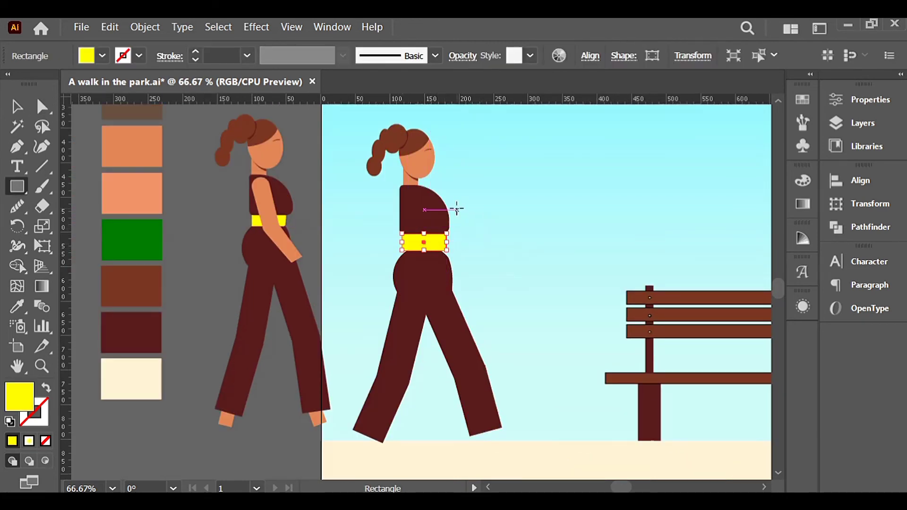
key("v")
left_click(479, 211)
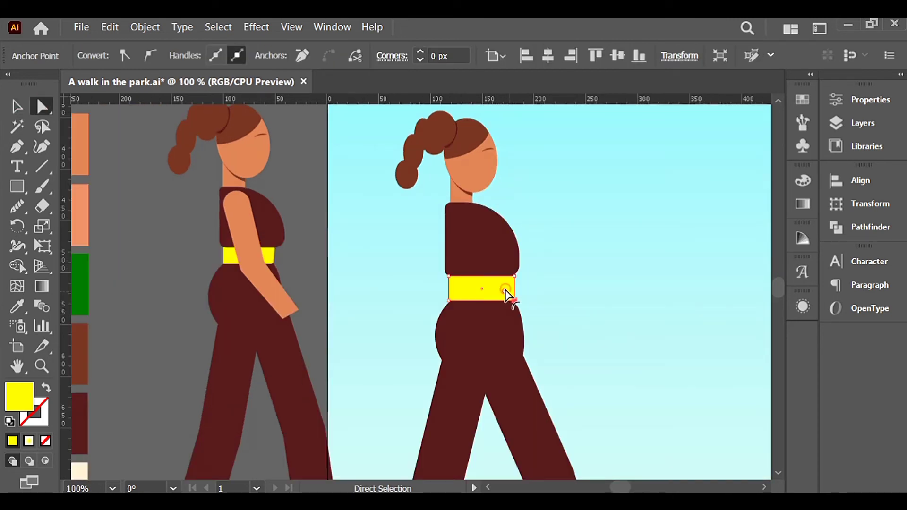
Slightly adjust the rounding of the belt's front corners with the Direct Selection tool.
left_click_drag(508, 295, 509, 295)
left_click(595, 295)
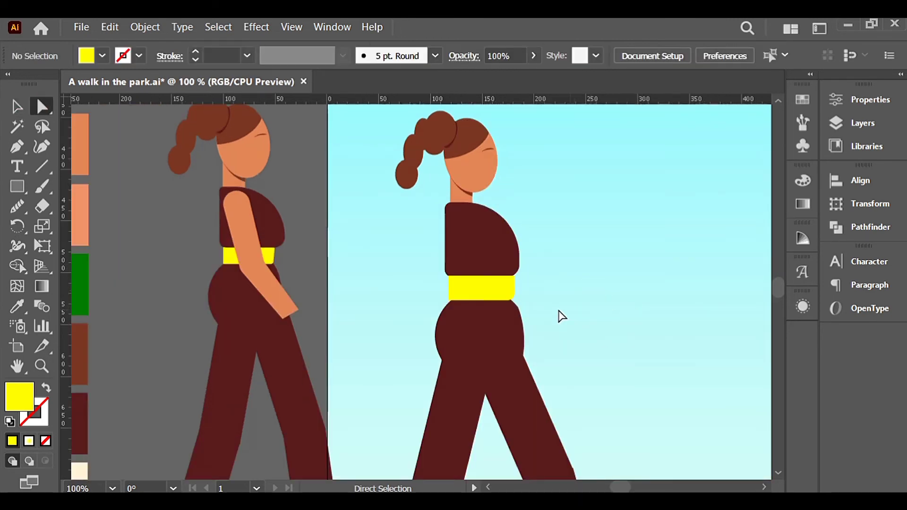
left_click(506, 286)
left_click(514, 276)
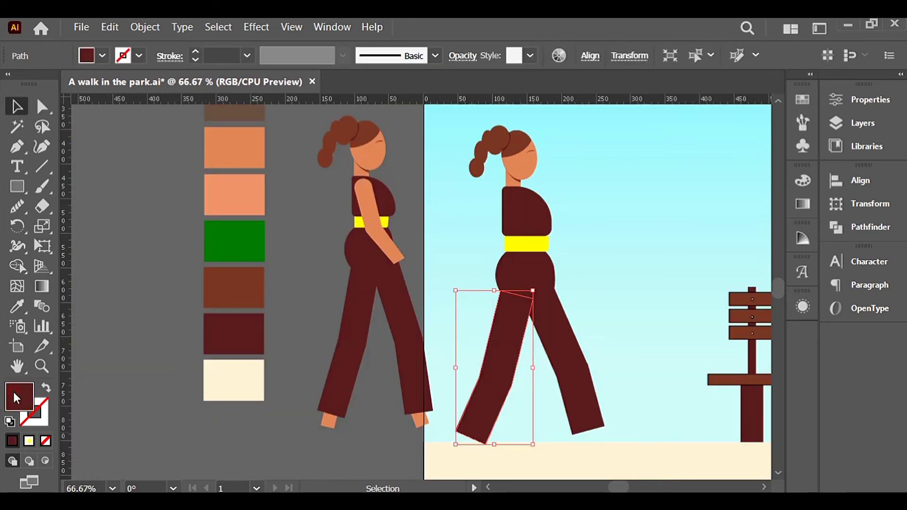
Set the rear leg's fill to the darker maroon #3f1b1c.
double_click(17, 398)
left_click(654, 307)
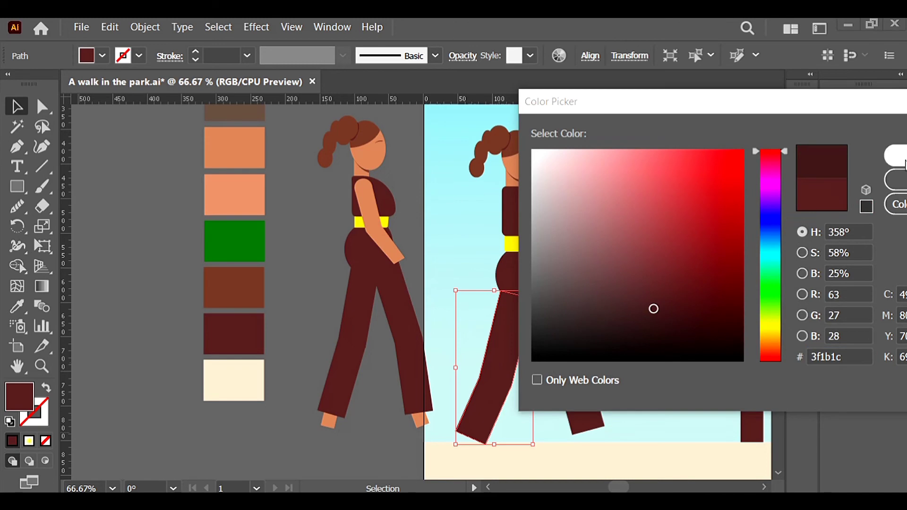
left_click(898, 156)
left_click(137, 212)
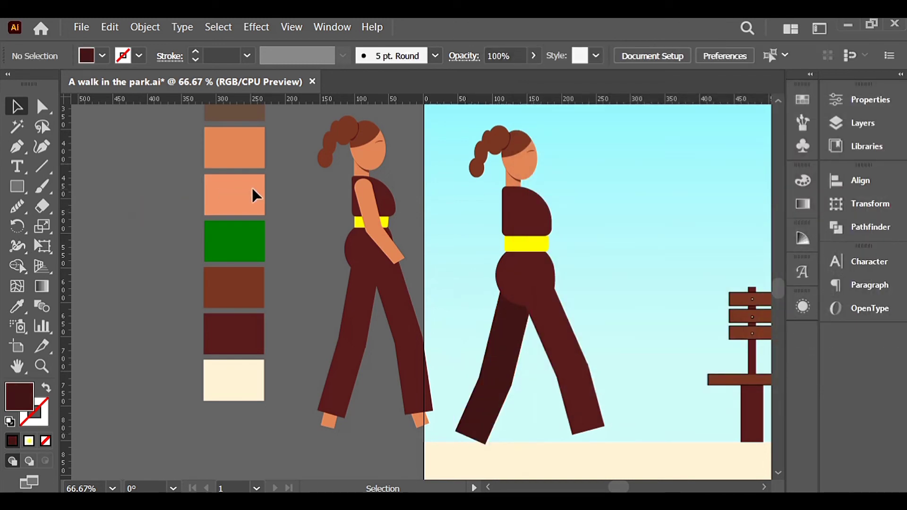
Adjust the anchor point where the hips meet the front thigh so the curve blends smoothly into the front leg.
left_click(539, 293)
key("a")
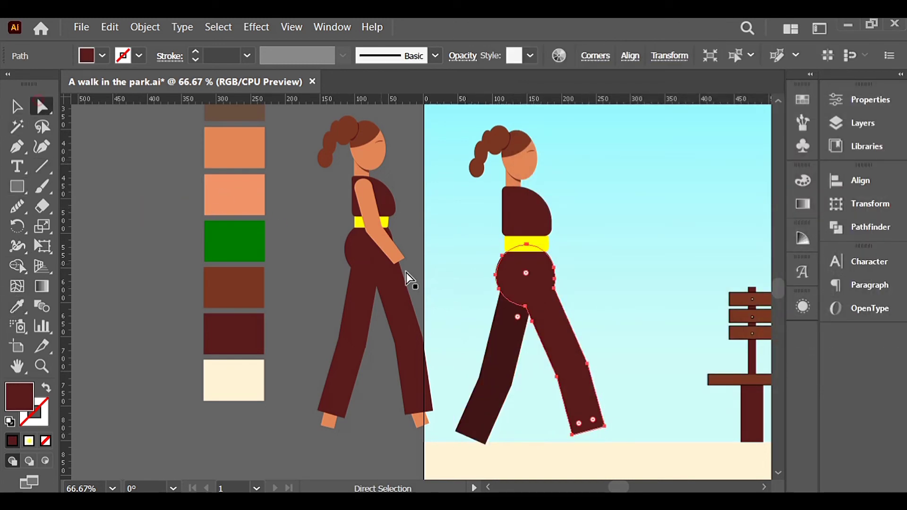
left_click(526, 306)
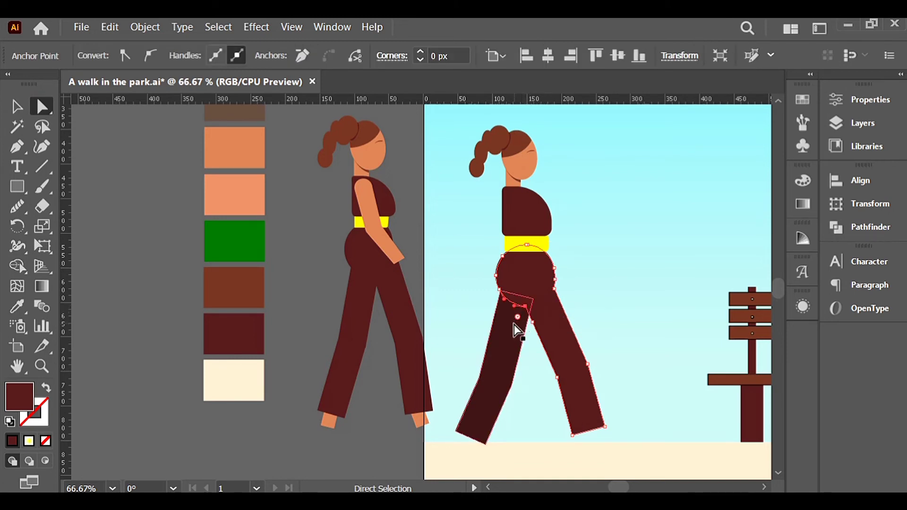
mouse_move(517, 318)
left_mouse_down()
mouse_move(506, 338)
mouse_move(511, 333)
left_mouse_up()
left_click(16, 106)
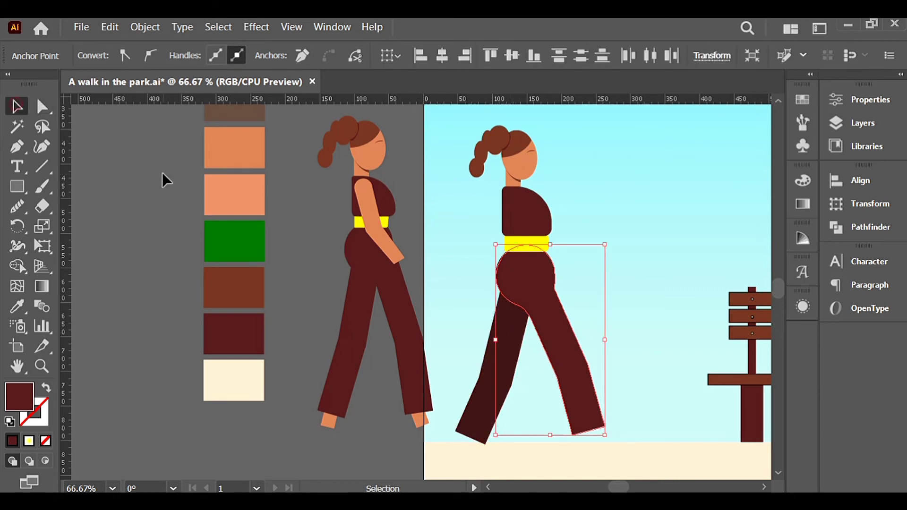
left_click(163, 173)
Draw an arm rectangle about 24 px wide and 127 px tall over the torso, filled with the reference arm's orange.
left_click(17, 186)
left_click_drag(516, 196, 533, 283)
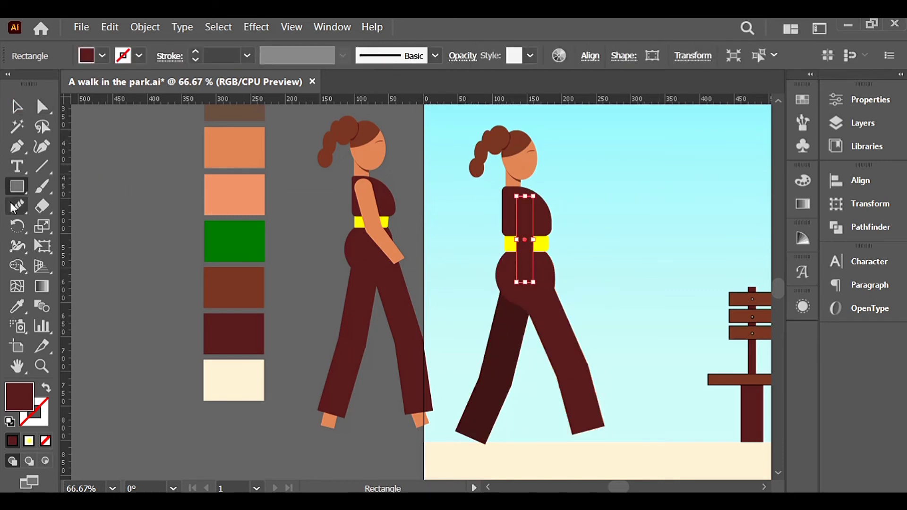
left_click(17, 307)
left_click(373, 208)
left_click(16, 106)
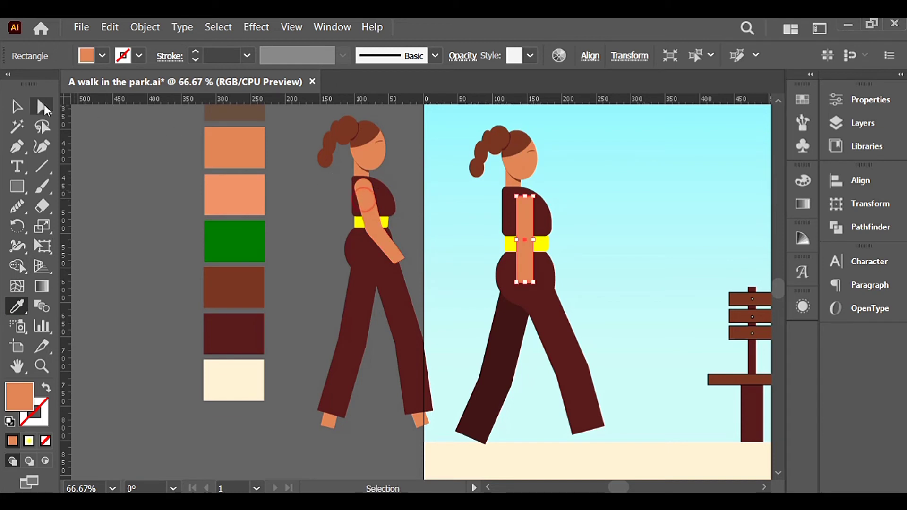
left_click(300, 259)
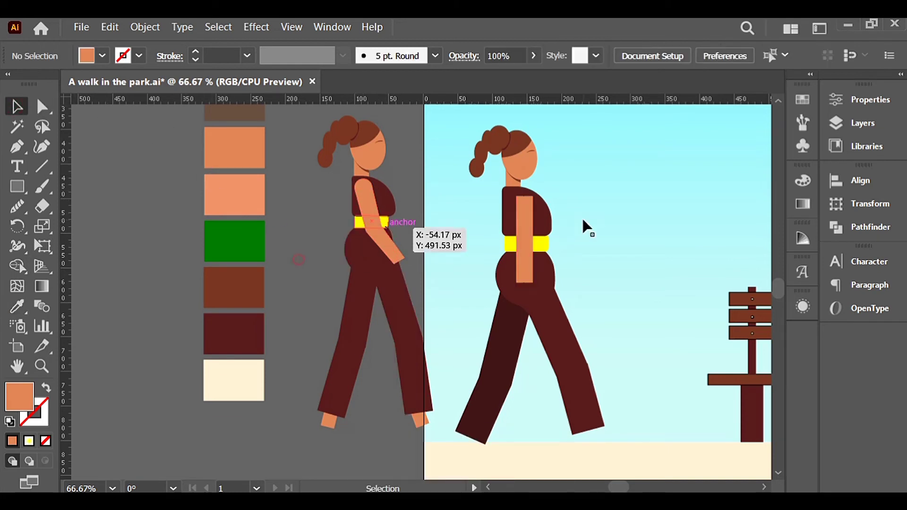
Move the arm rectangle in front of the torso, shorten it to about 90 px and round its top corners by about 12 px.
left_click(528, 242)
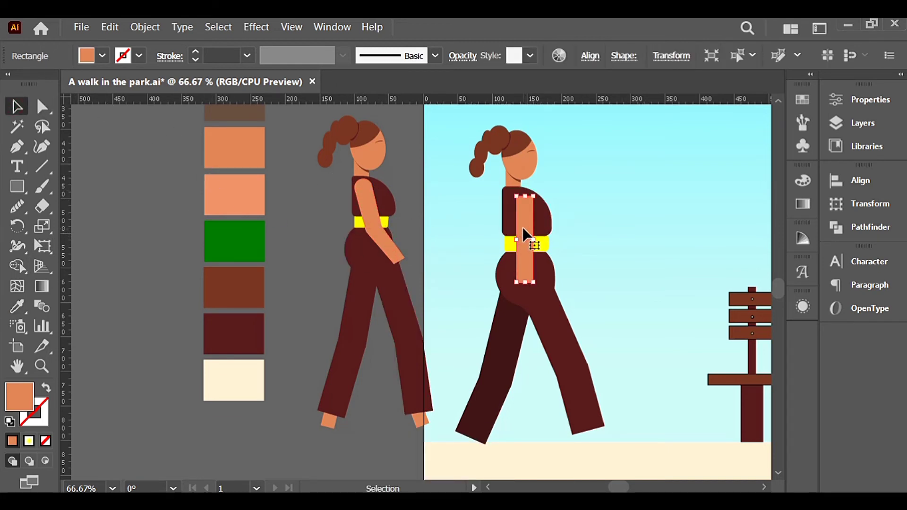
left_click_drag(526, 234, 571, 216)
key("a")
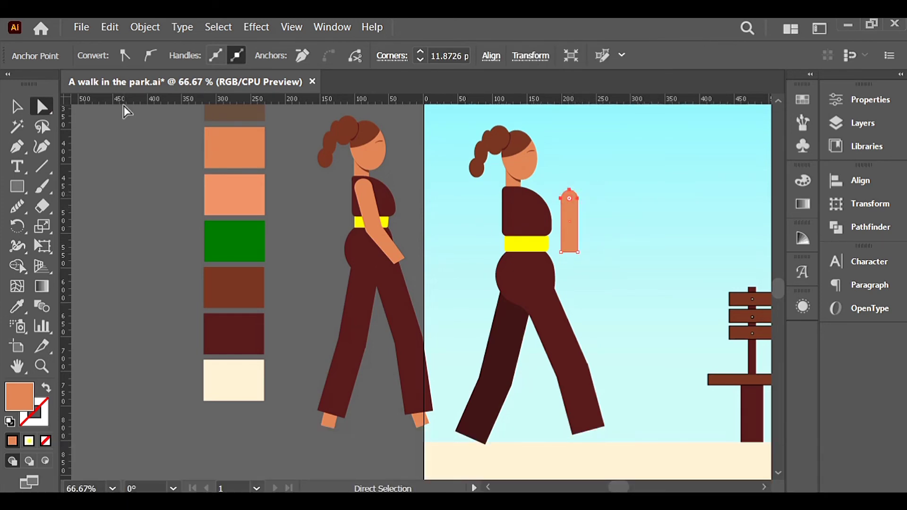
left_click(17, 107)
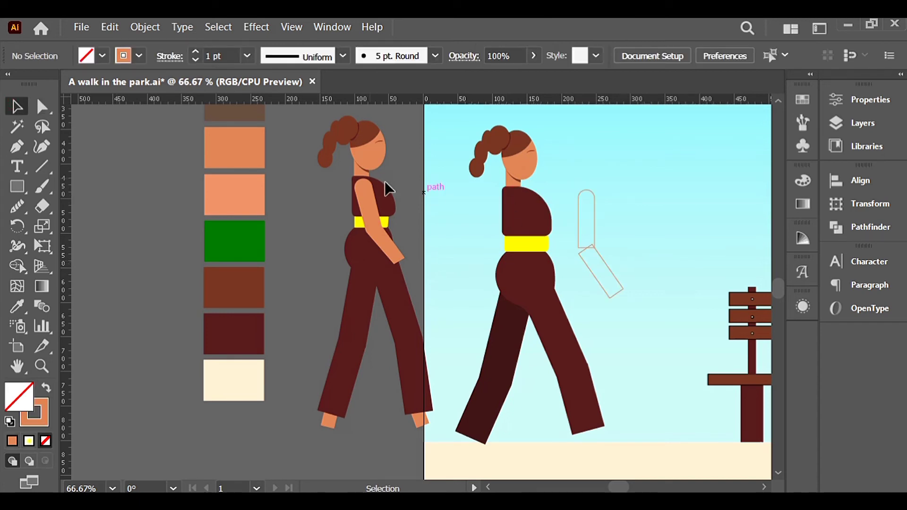
Merge the upper arm and forearm with an elbow circle, and place the solid orange-filled arm over the torso.
left_click_drag(17, 186, 85, 225)
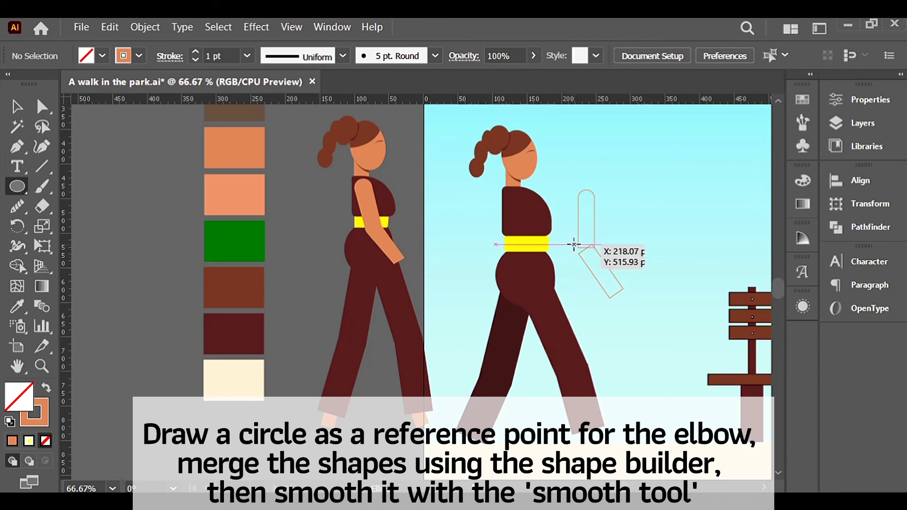
left_click_drag(584, 246, 585, 260)
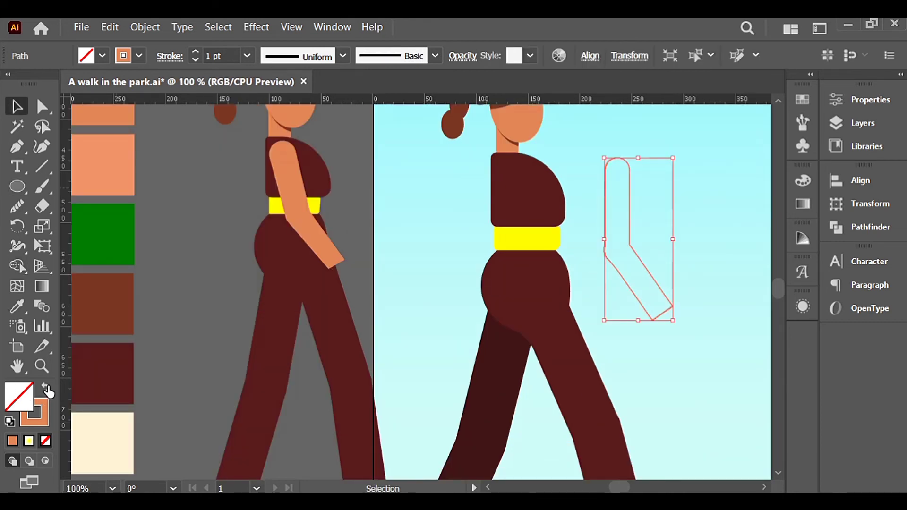
left_click(46, 389)
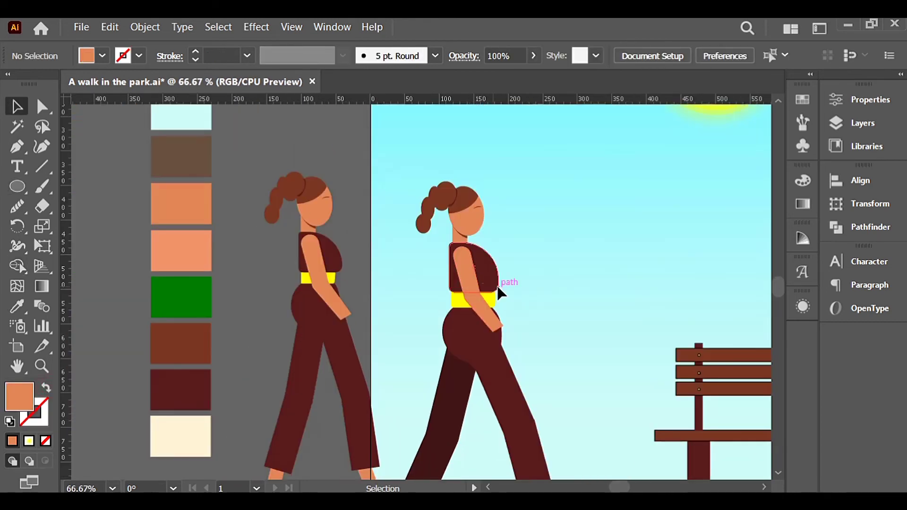
left_click(493, 324)
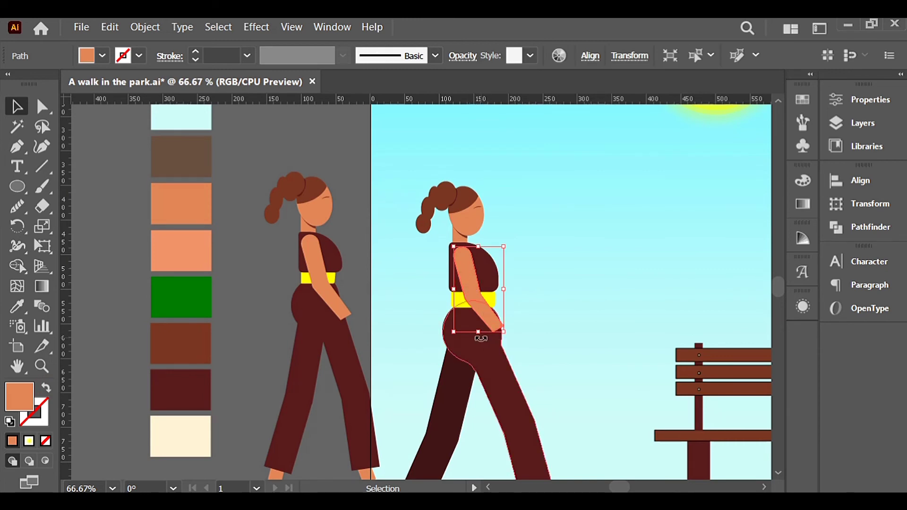
left_click(530, 327)
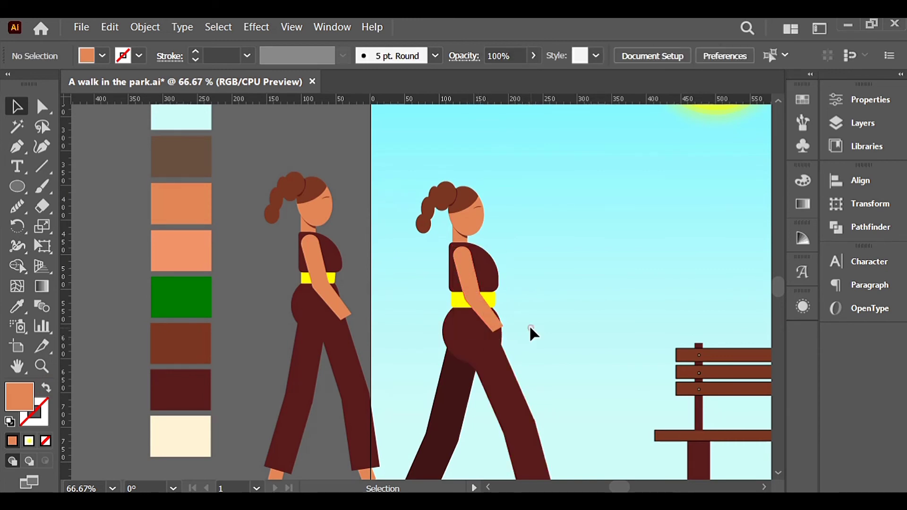
Scale the torso down slightly and nudge the arm to fit the shoulder.
left_click(494, 286)
left_click_drag(497, 243, 497, 244)
left_click(542, 242)
left_click_drag(463, 275, 493, 289)
left_click(529, 260)
Narrow the yellow belt at its front edge so it fits the waist.
left_click(492, 298)
left_click(524, 287)
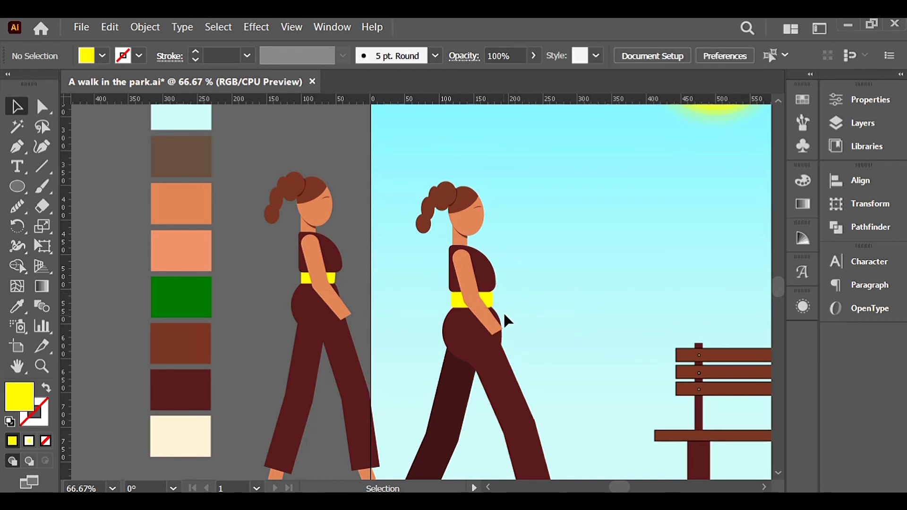
left_click(490, 306)
left_click_drag(498, 299, 493, 298)
left_click(525, 292)
left_click(474, 308)
left_click(532, 301)
Nudge the front hip anchor point inward with the Direct Selection tool to slim the hips below the hand.
left_click(487, 345)
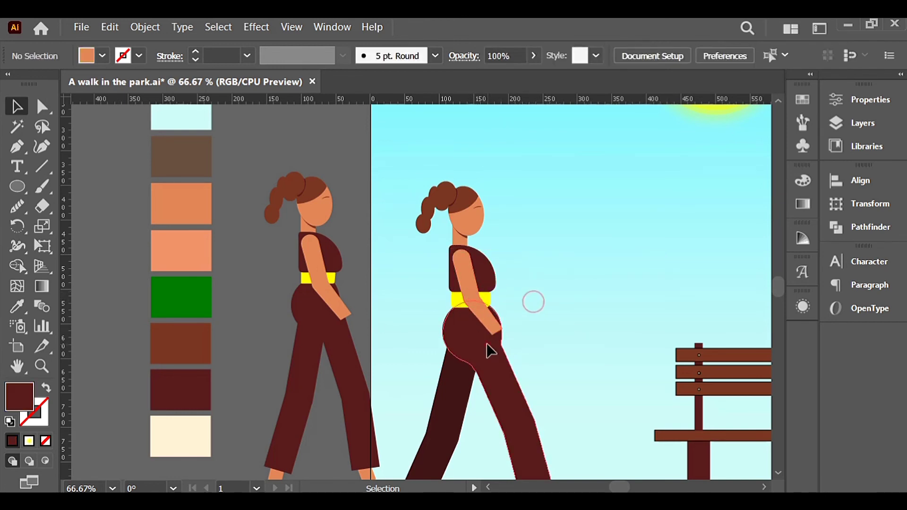
key("a")
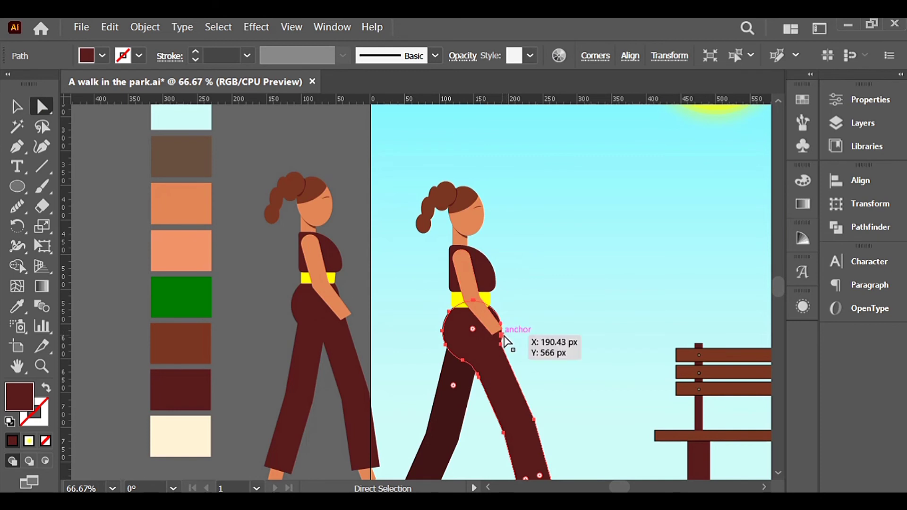
left_click(501, 335)
key("Left")
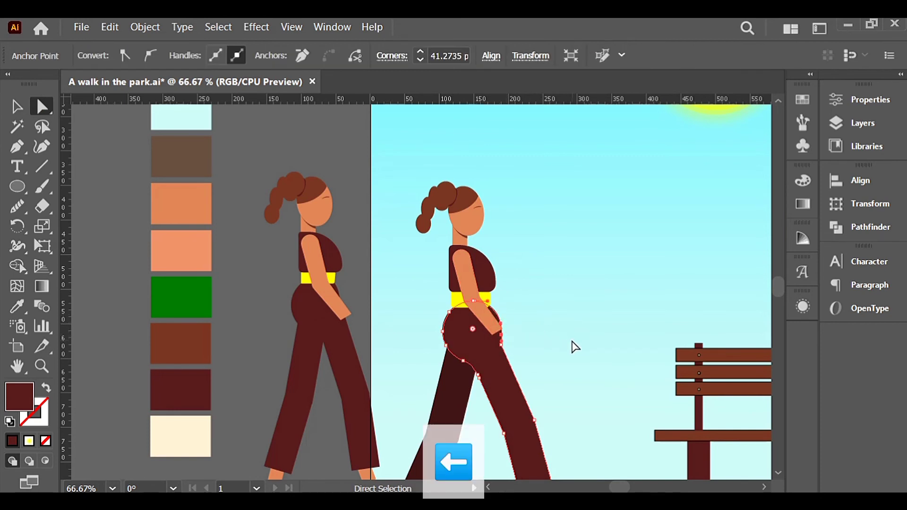
key("Left")
key("Left")
left_click(534, 331)
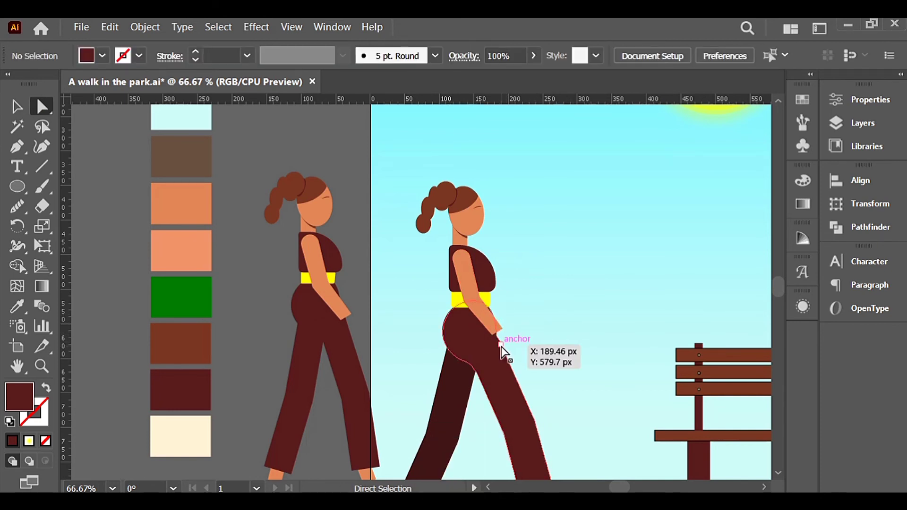
left_click(500, 345)
left_click(533, 338)
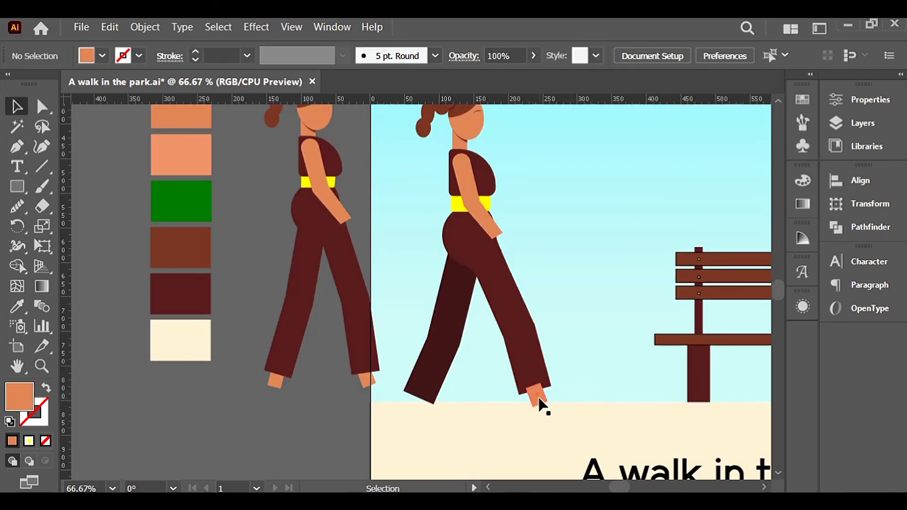
Duplicate the orange ankle rectangle from the front leg to the rear leg's hem.
left_click(540, 398)
scroll(583, 380, "down", 1)
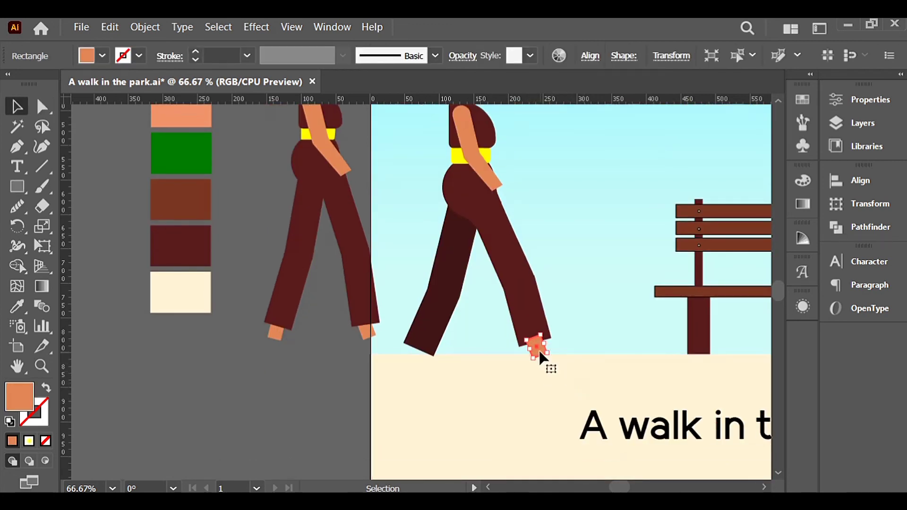
left_click_drag(537, 349, 420, 358)
left_click(616, 341)
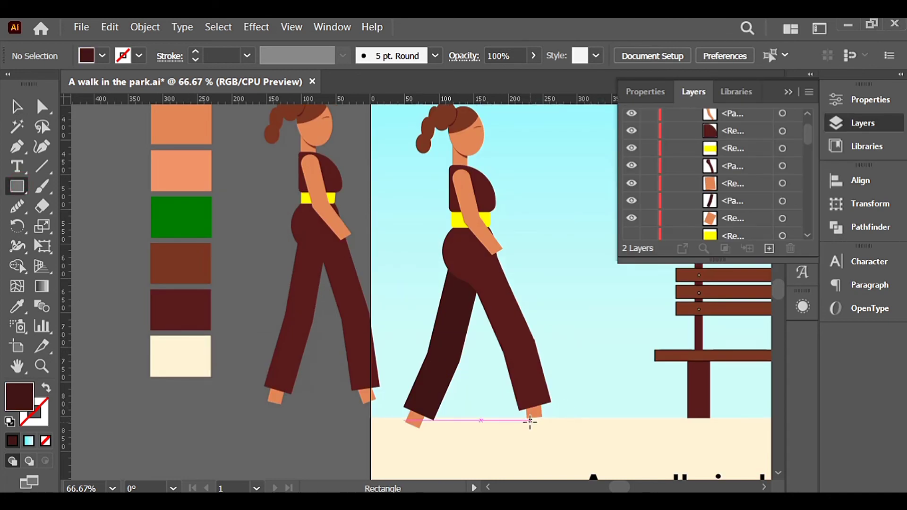
Draw a dark maroon shoe about 35 px wide and 17 px tall under the front ankle, rounding its upper toe corner about 15 px and lower one slightly.
left_click_drag(527, 418, 553, 430)
left_click(17, 107)
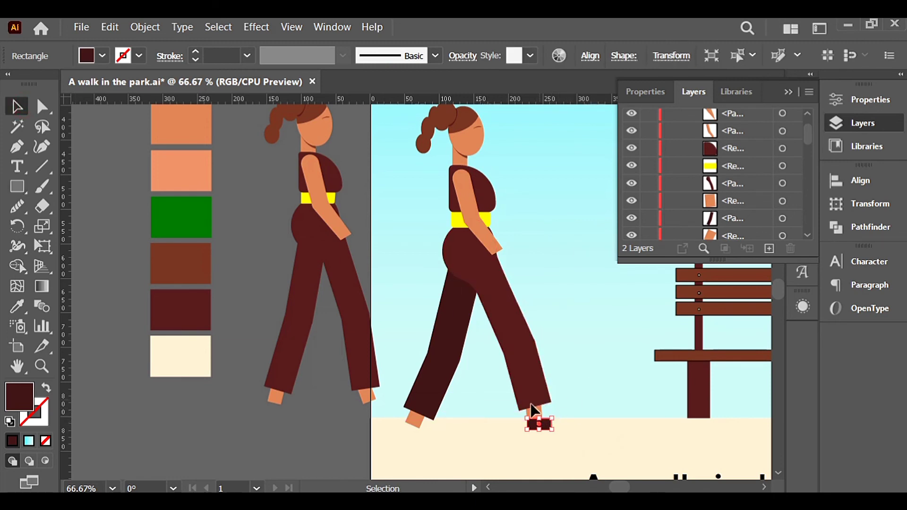
left_click(44, 107)
scroll(566, 414, "up", 4)
scroll(482, 376, "down", 2)
scroll(490, 362, "up", 3)
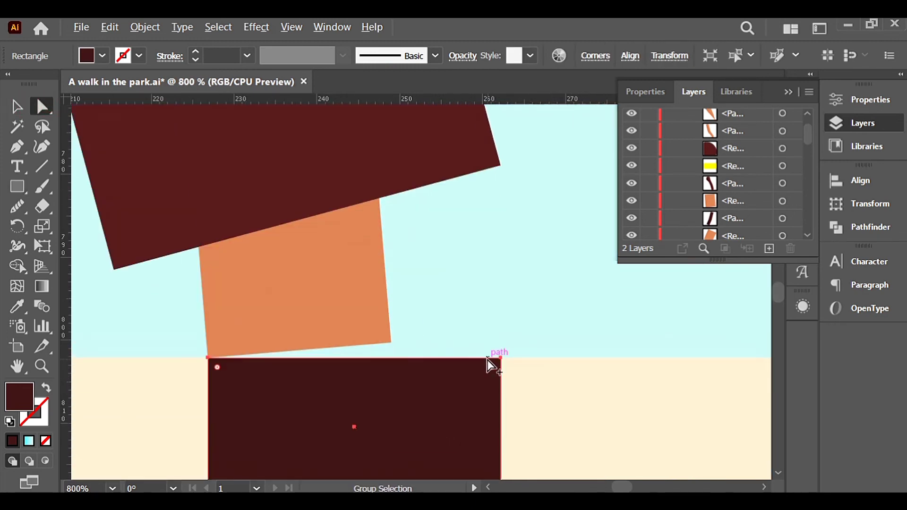
scroll(506, 338, "down", 1)
left_click(501, 327)
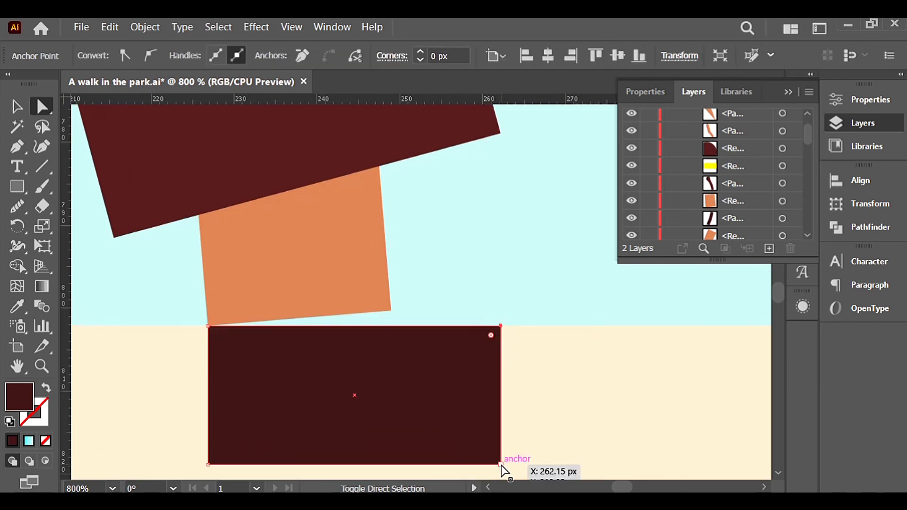
left_click_drag(491, 338, 314, 409)
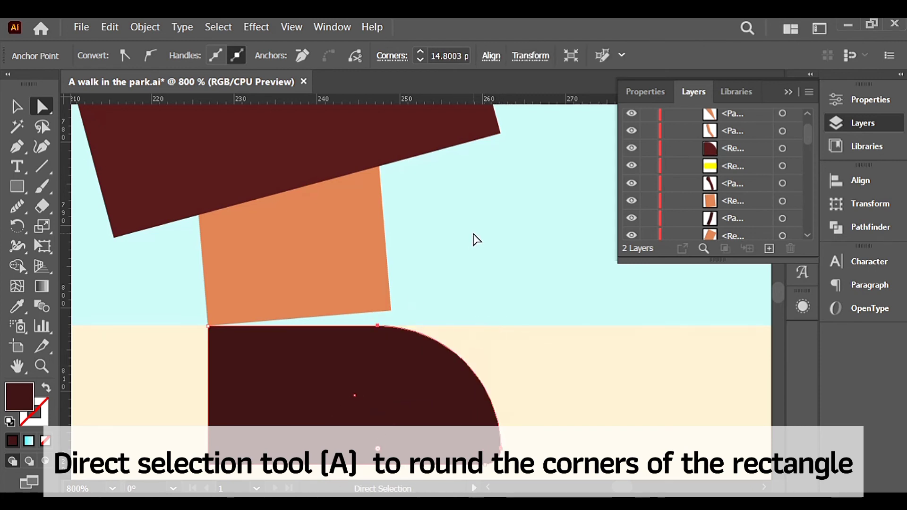
left_click(458, 239)
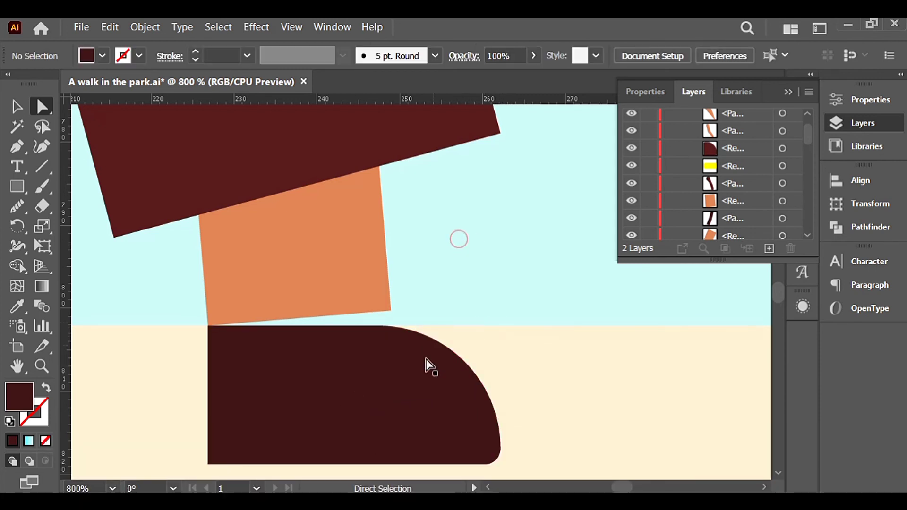
Rotate the front ankle rectangle upright and align it with the top and heel of the shoe.
left_click(377, 291)
scroll(406, 218, "up", 3)
key("v")
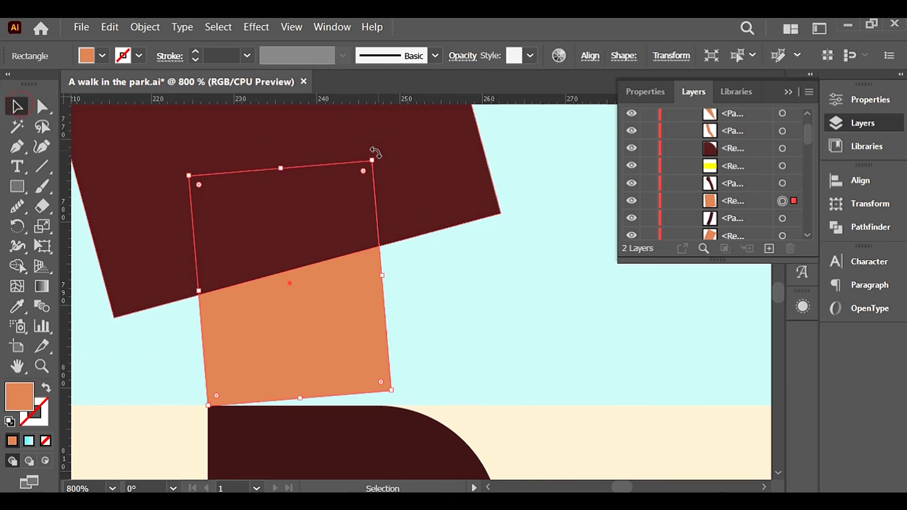
left_click_drag(374, 154, 378, 160)
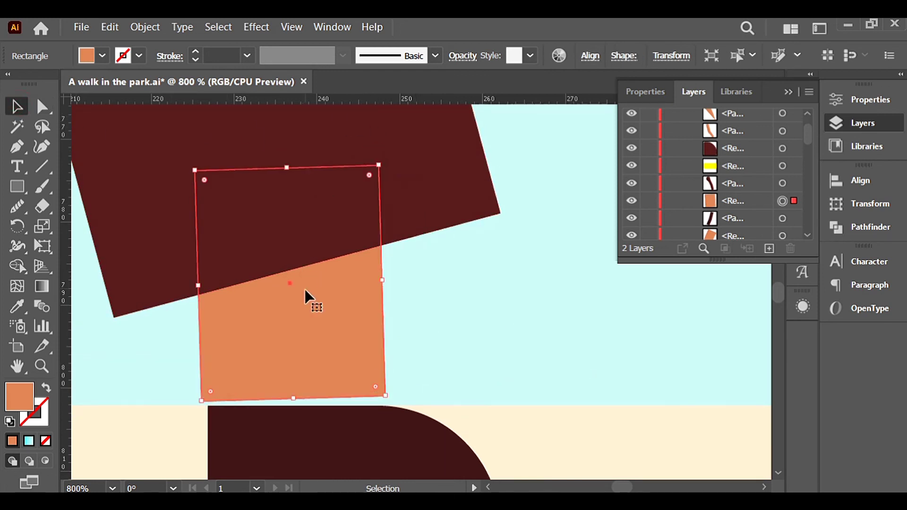
left_click_drag(307, 299, 314, 300)
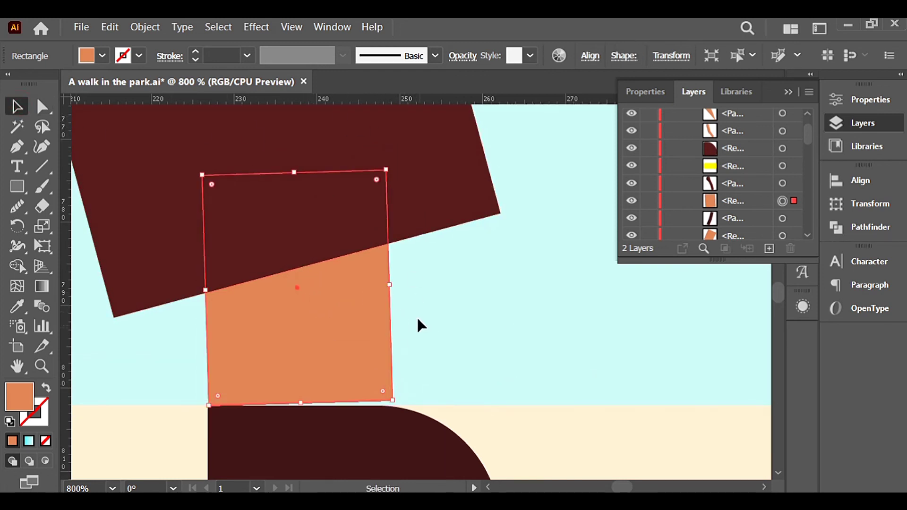
left_click_drag(387, 170, 395, 169)
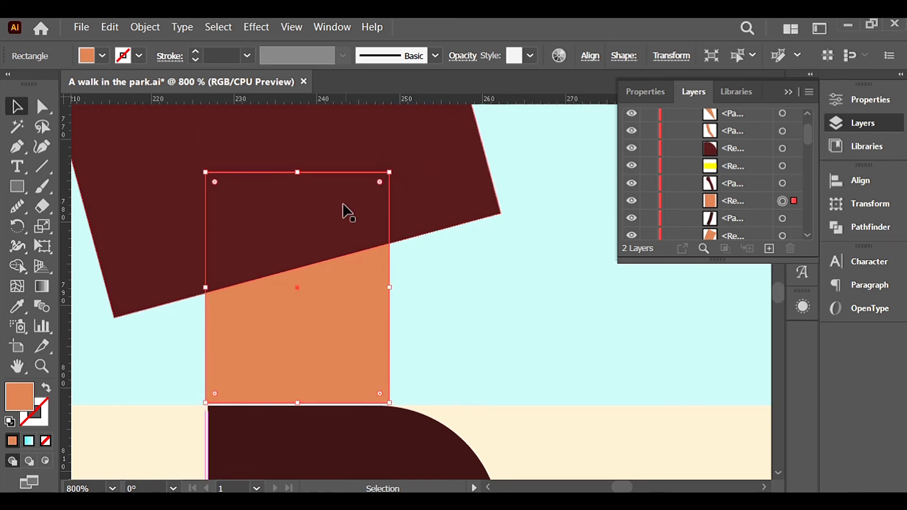
left_click_drag(338, 281, 337, 301)
left_click(455, 270)
Duplicate the front shoe and fit the copy, tilted toe-down, under the rear ankle.
scroll(454, 269, "down", 9)
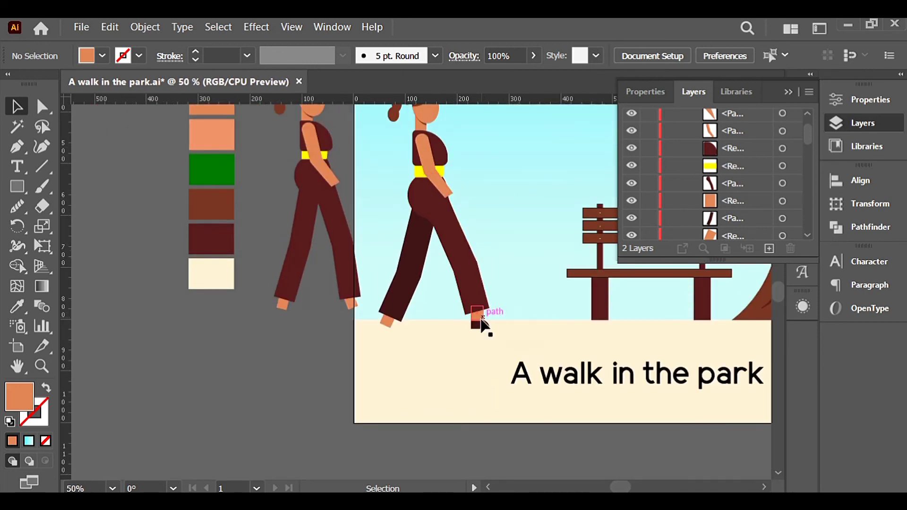
left_click(481, 327)
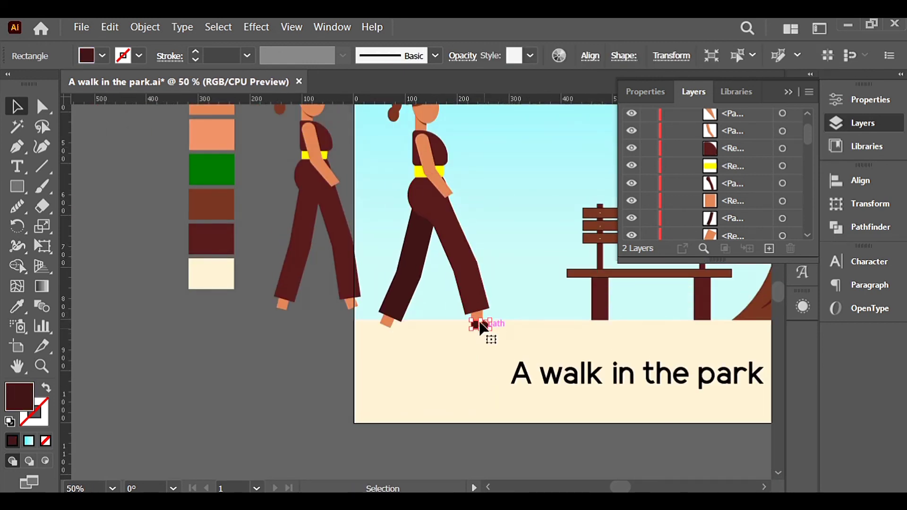
key("ctrl+c")
key("ctrl+v")
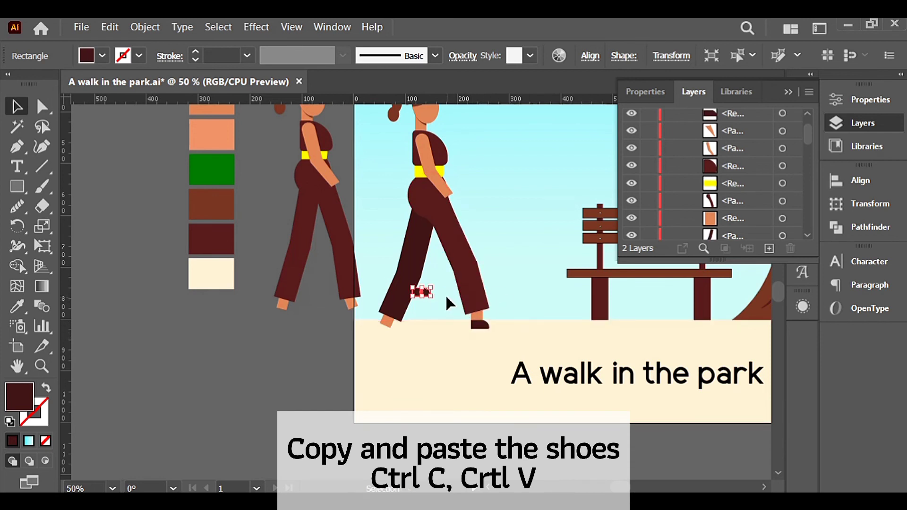
scroll(445, 296, "up", 4)
left_click_drag(379, 289, 266, 423)
left_click_drag(306, 312, 311, 320)
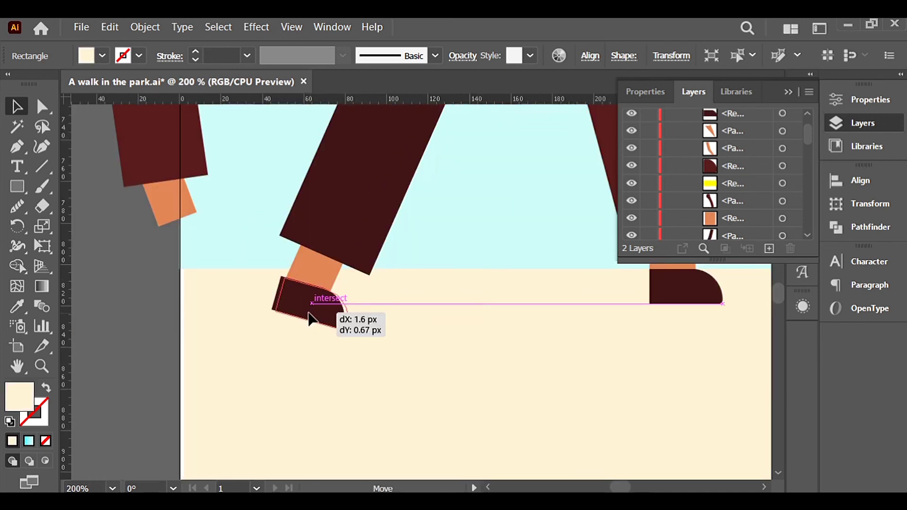
Nudge the rear shoe slightly toward the toe so its heel corner lines up with the rear ankle's back edge.
left_click(469, 235)
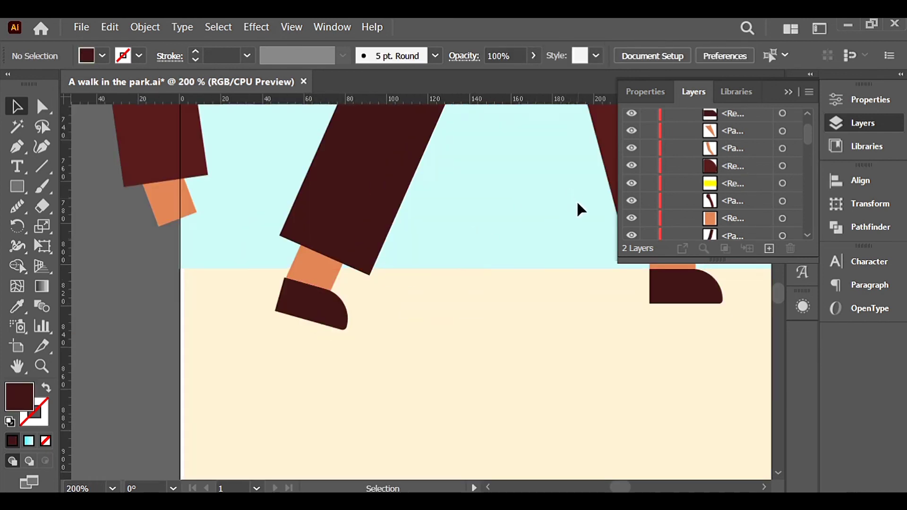
left_click_drag(304, 314, 306, 314)
left_click(429, 212)
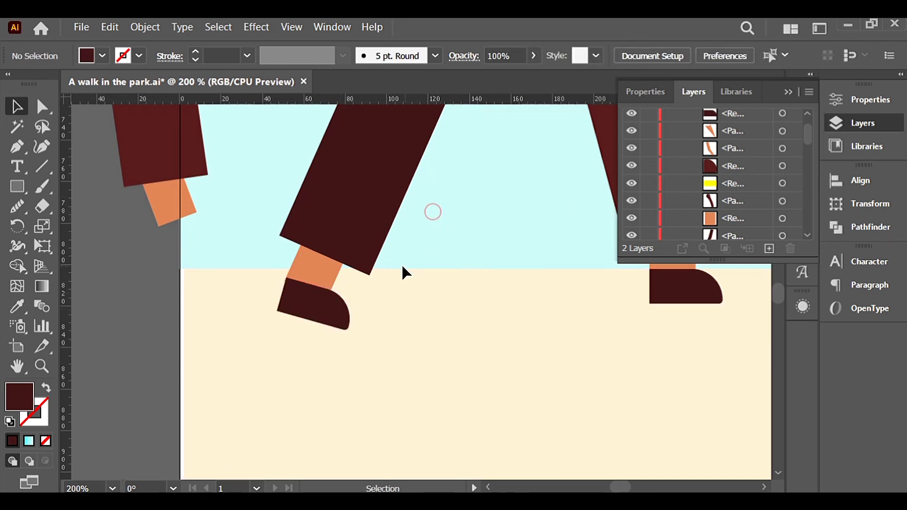
left_click(297, 320)
scroll(298, 320, "up", 6)
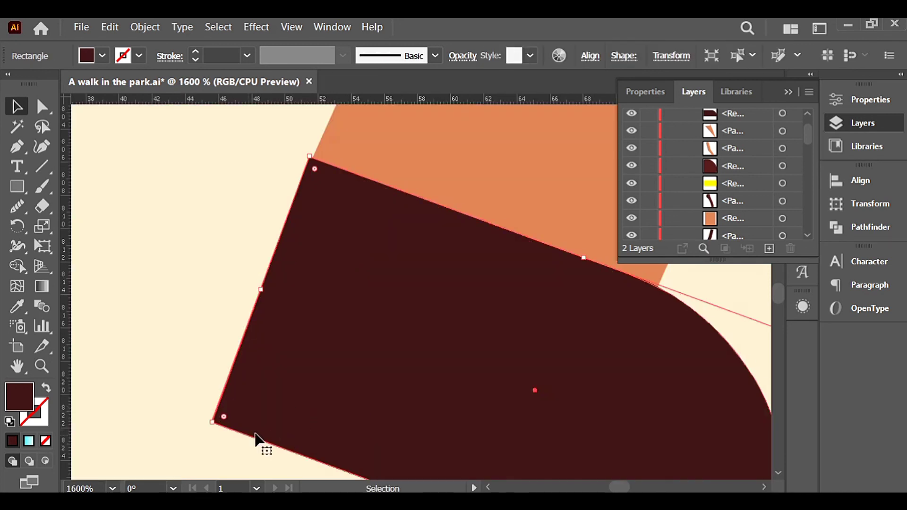
left_click(190, 374)
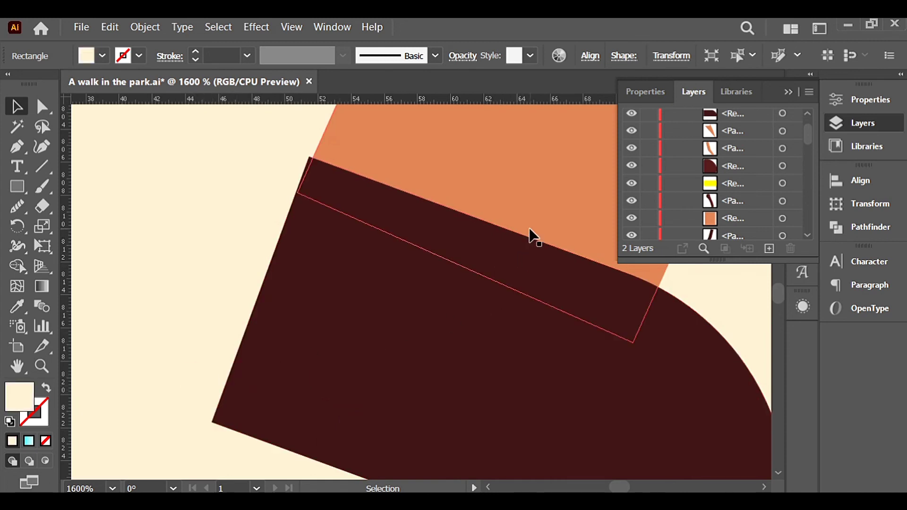
scroll(534, 236, "down", 9)
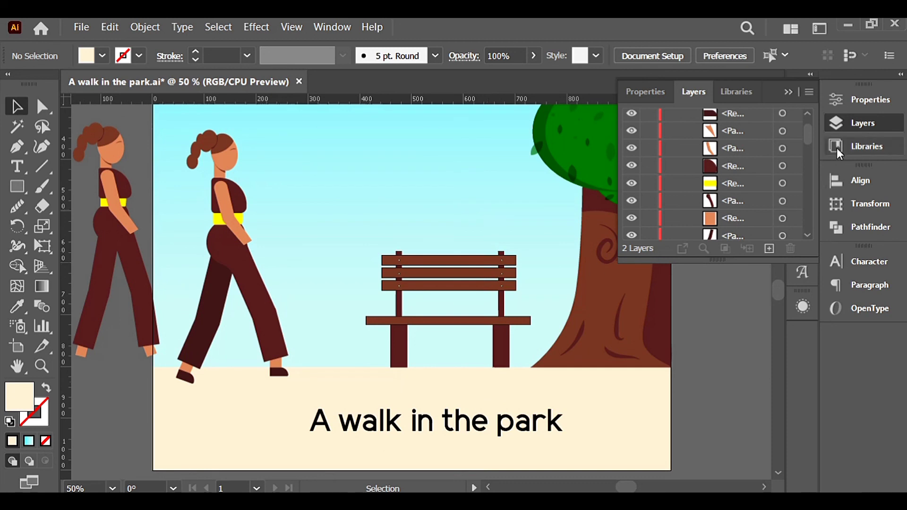
left_click(843, 122)
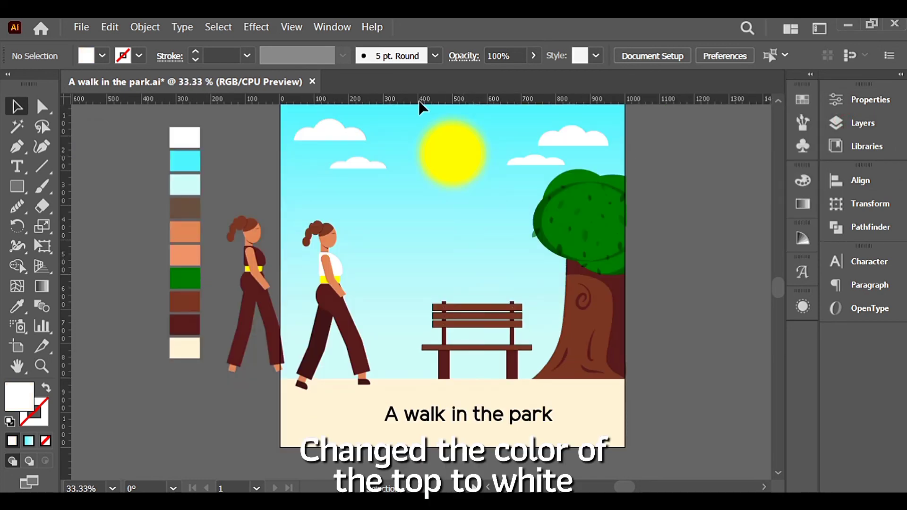
Sample the woman's smile line with the Eyedropper to get a brown 1 pt stroke without fill for the Pen tool.
scroll(371, 276, "up", 2)
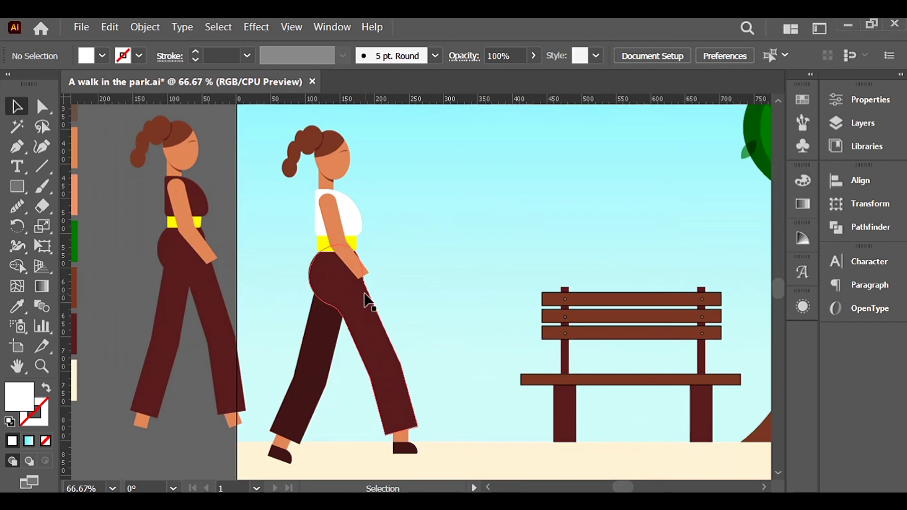
scroll(366, 298, "up", 1)
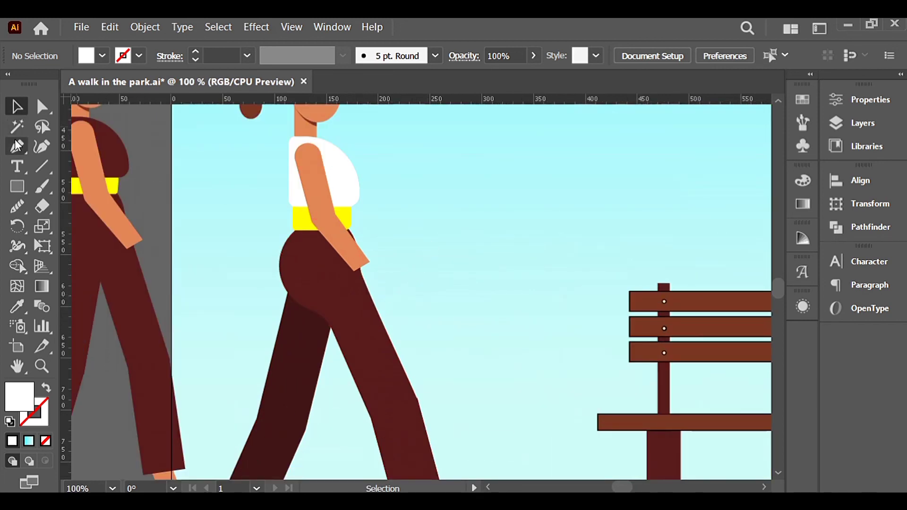
key("p")
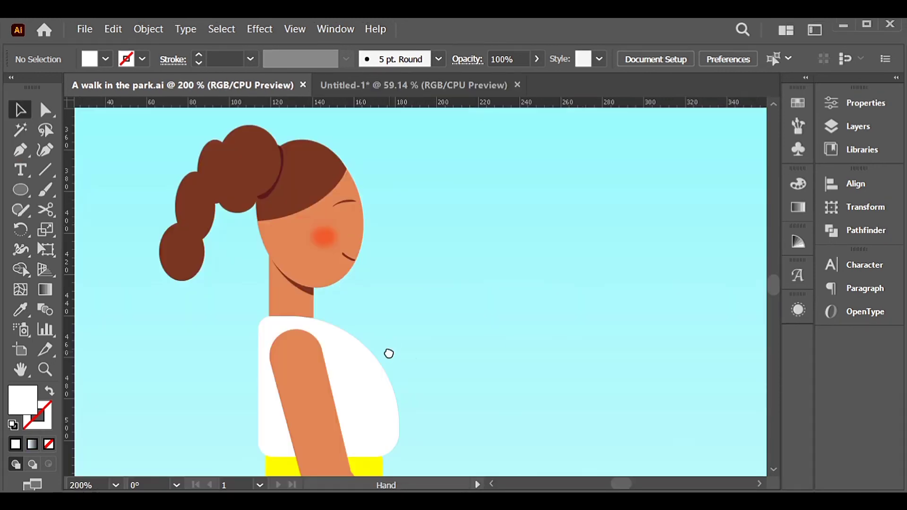
left_click_drag(386, 354, 439, 338)
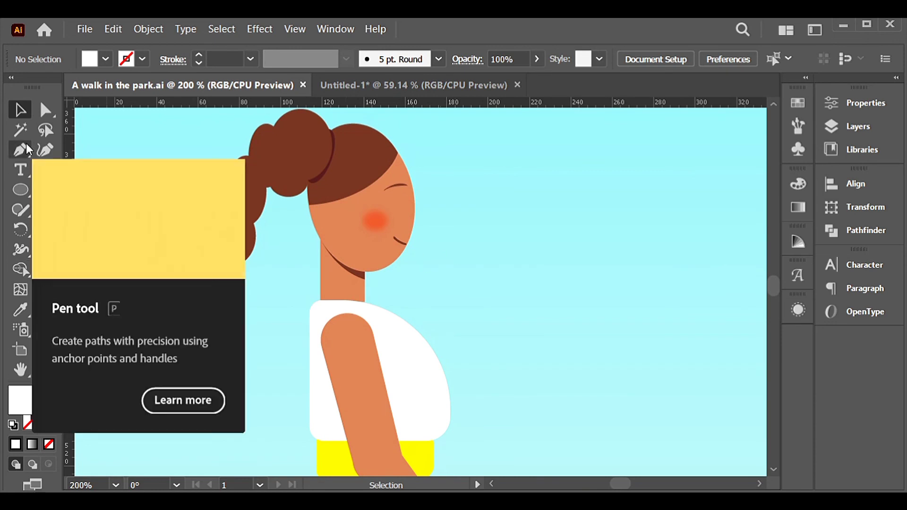
left_click(17, 311)
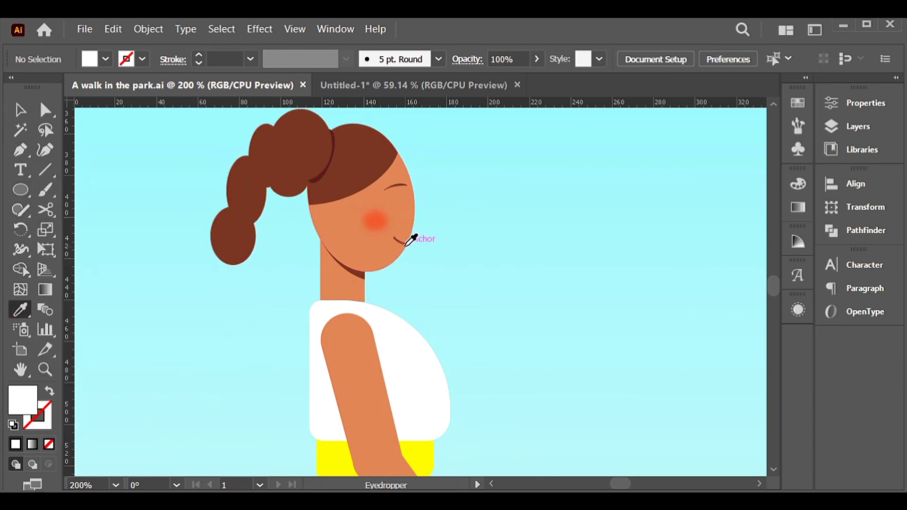
left_click(400, 242)
left_click(21, 170)
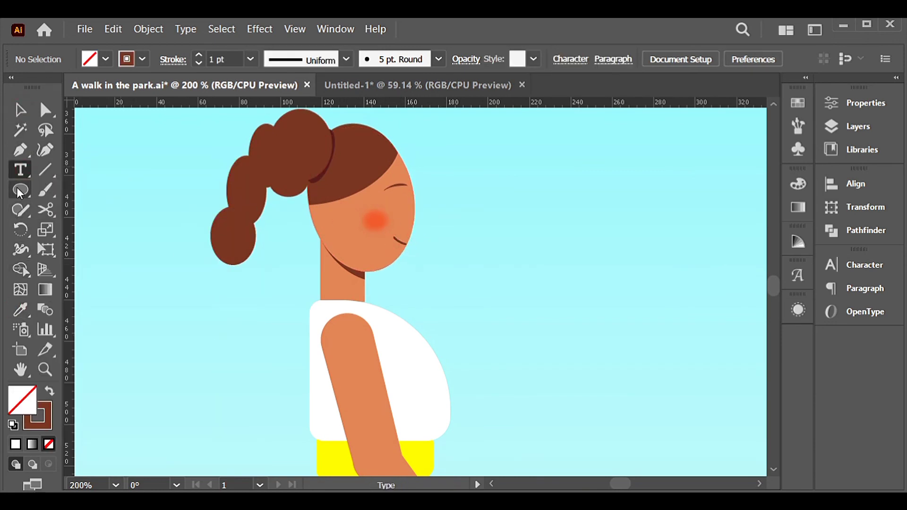
left_click(20, 150)
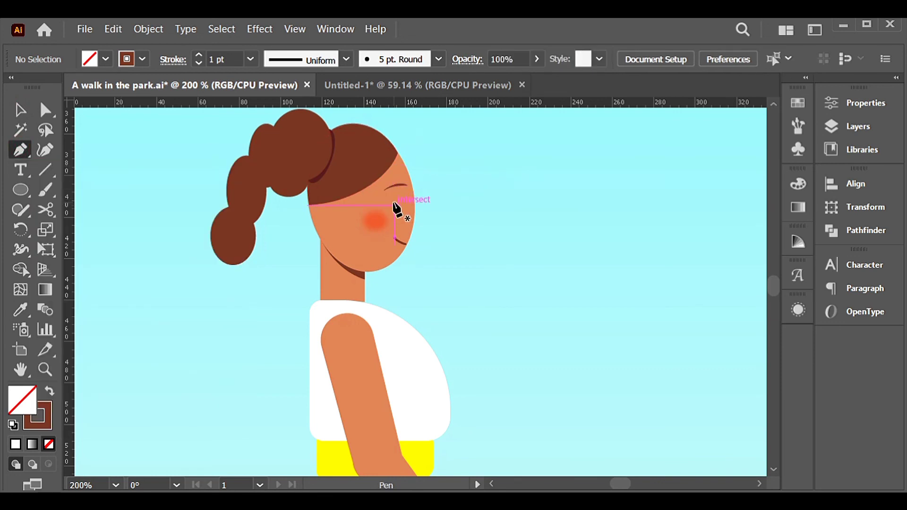
Draw a downward-curving closed eye about 6 px wide beneath the eyebrow as an open Pen path.
left_click(395, 205)
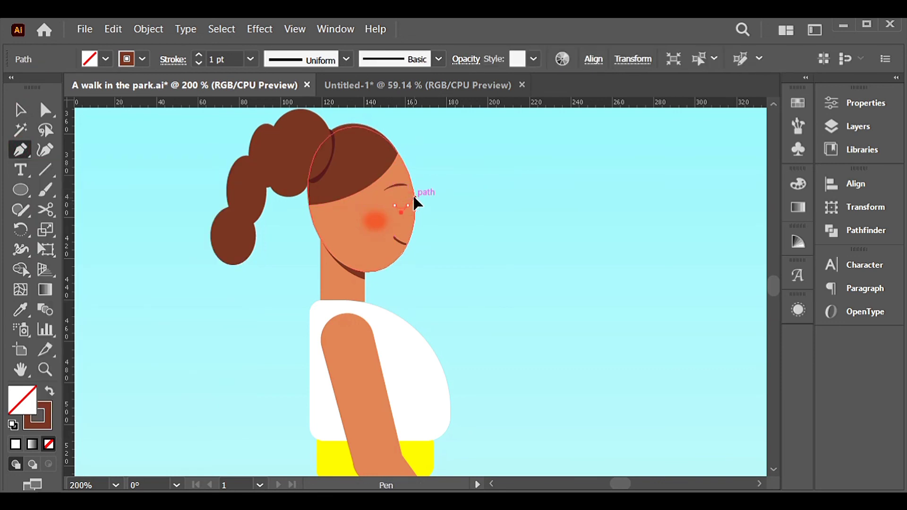
left_click_drag(415, 202, 417, 204)
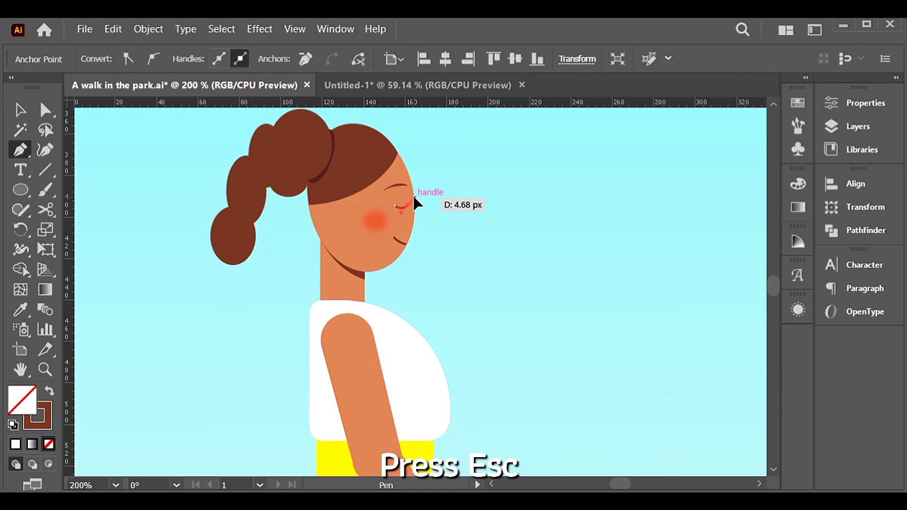
key("Escape")
left_click(24, 105)
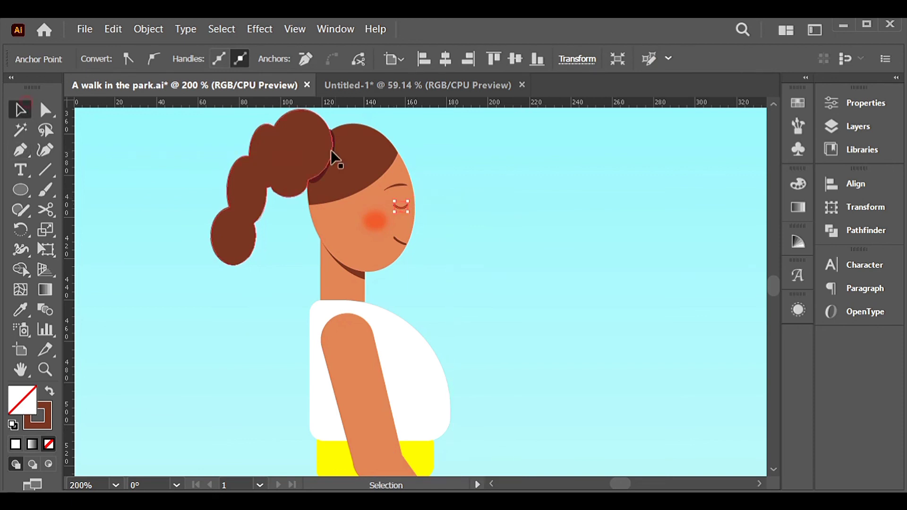
left_click(455, 178)
Fine-tune the closed eye's placement beneath the eyebrow with a slight shift toward the back of the head.
left_click(401, 207)
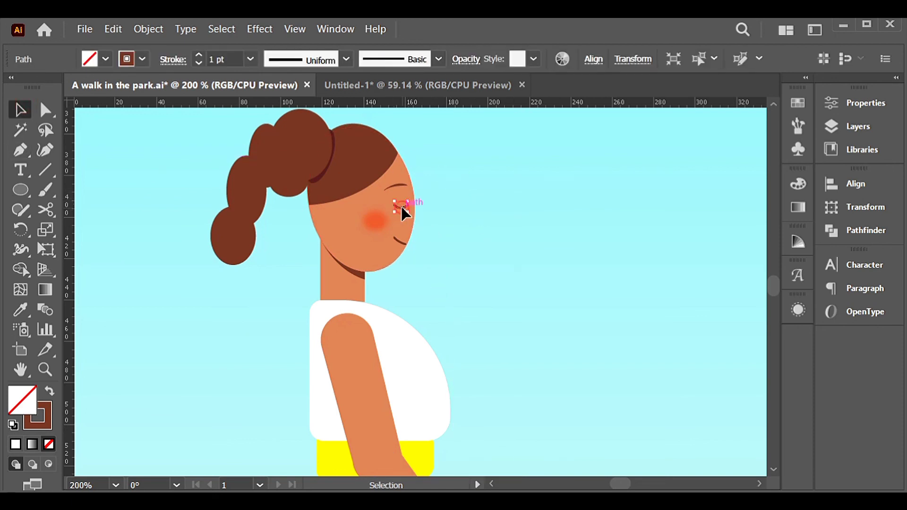
scroll(404, 212, "up", 3)
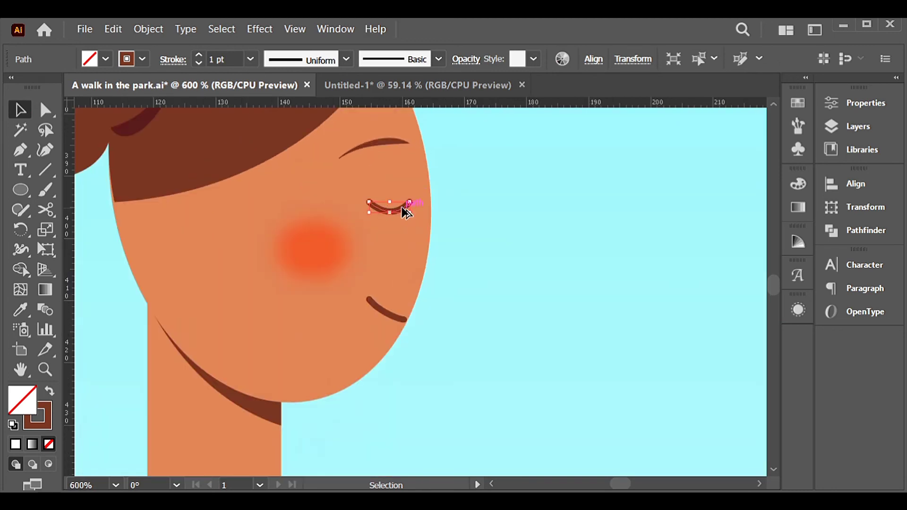
left_click_drag(402, 204, 397, 202)
left_click(535, 204)
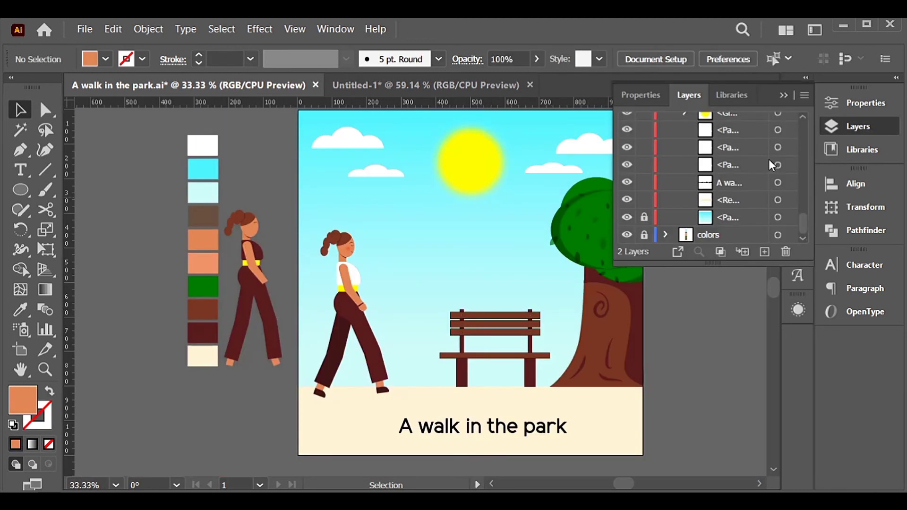
Make the hidden grass group visible behind the woman's feet and the bench.
left_click(626, 148)
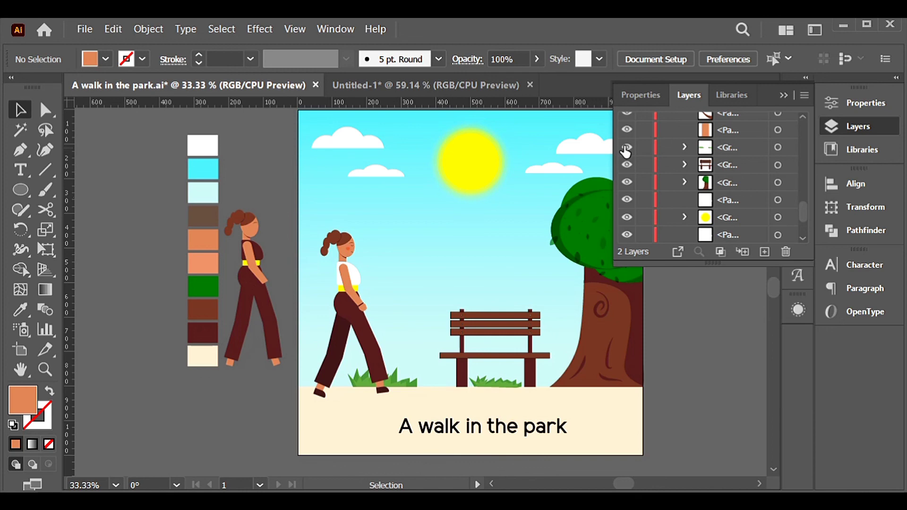
left_click(866, 127)
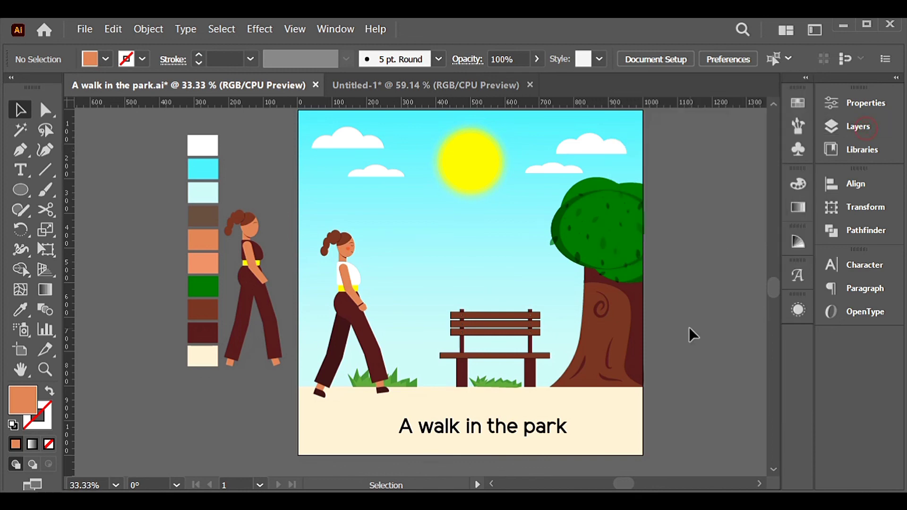